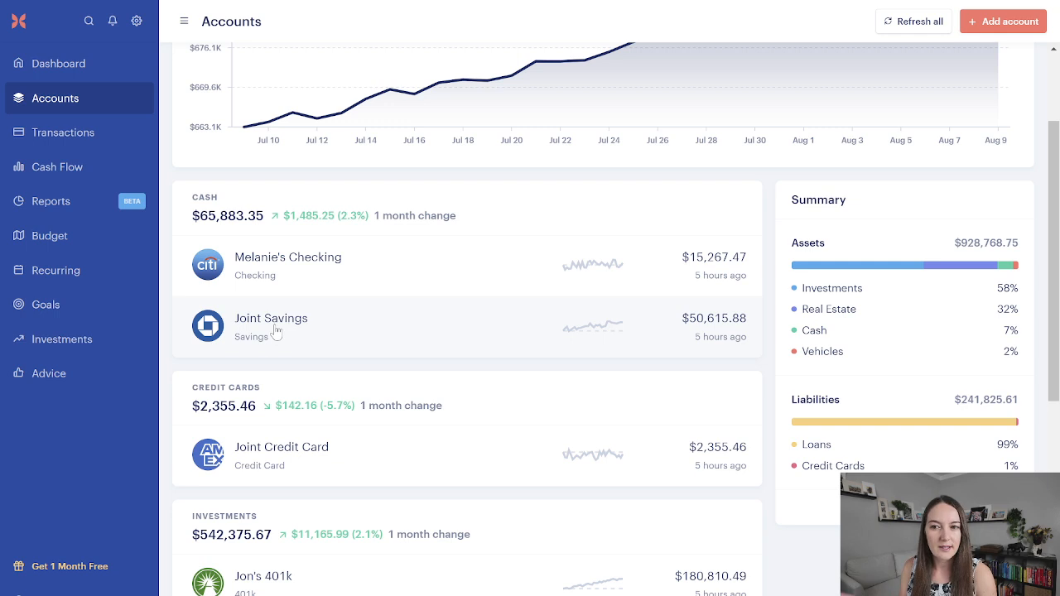
Step: Rename the Joint Savings account to "Emergency Fund Joint Savings" and save the change
{"action": "left_click", "coordinate": [276, 331]}
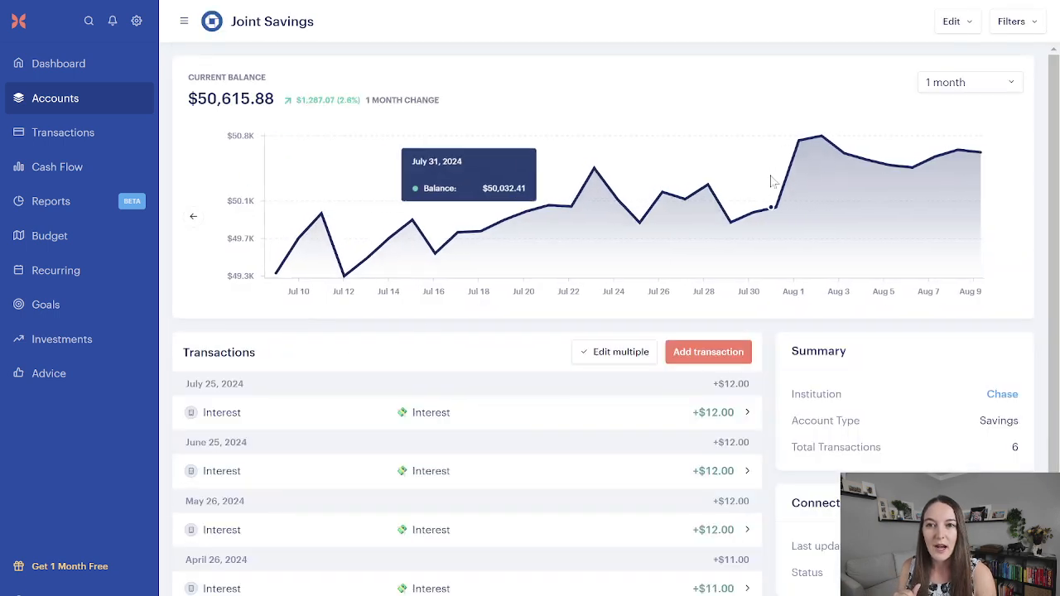
{"action": "left_click", "coordinate": [950, 23]}
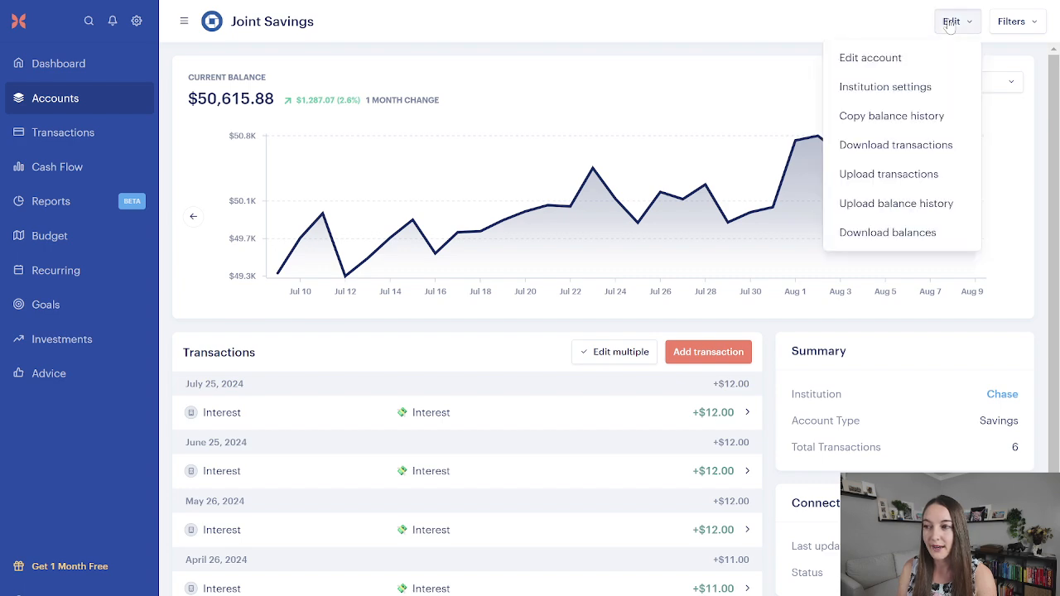
{"action": "left_click", "coordinate": [901, 58]}
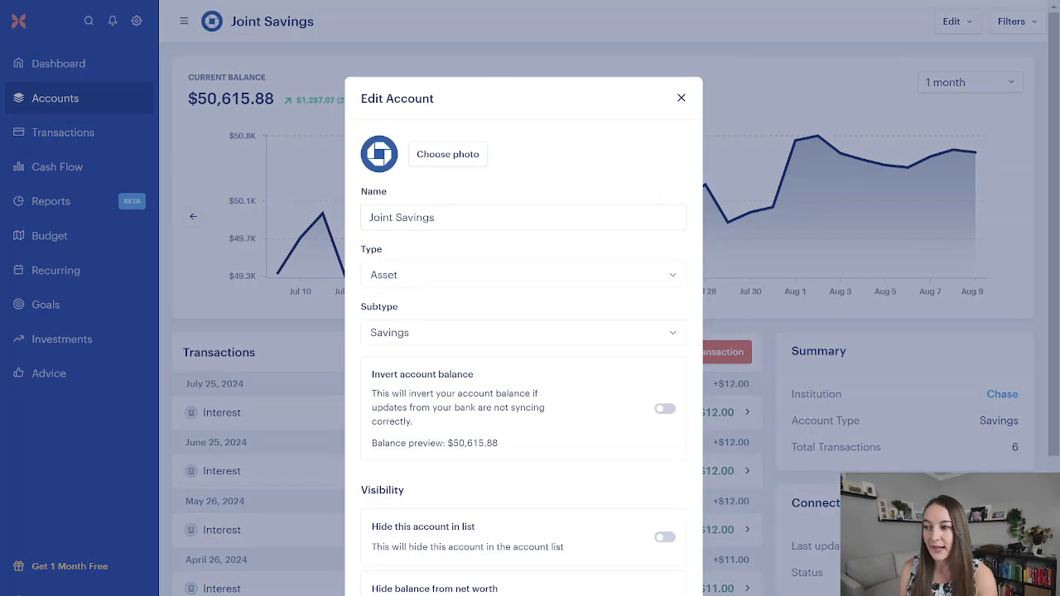
{"action": "left_click", "coordinate": [403, 218]}
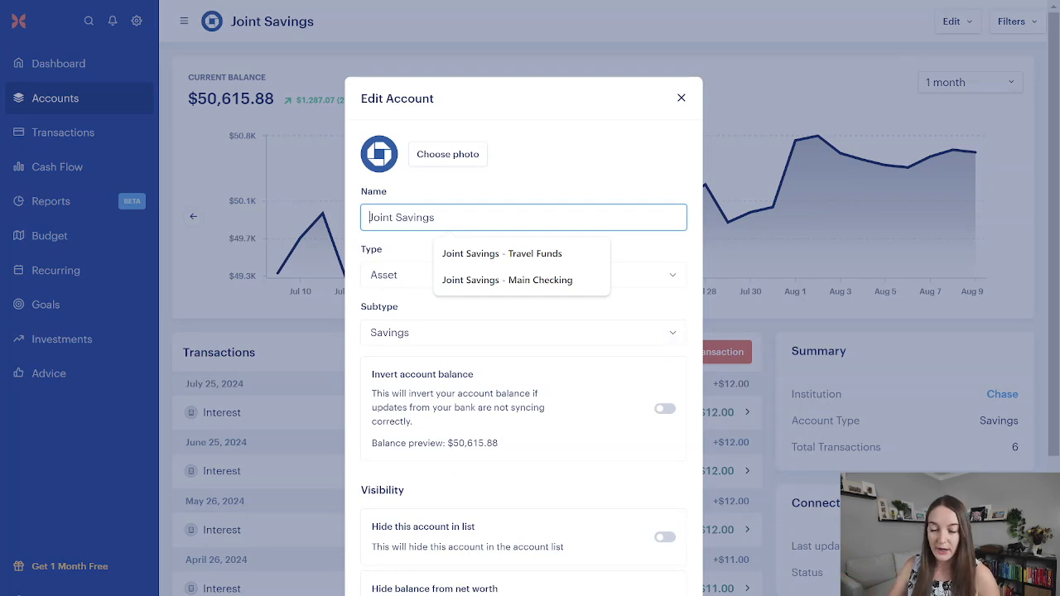
{"action": "type", "text": "Emergency F"}
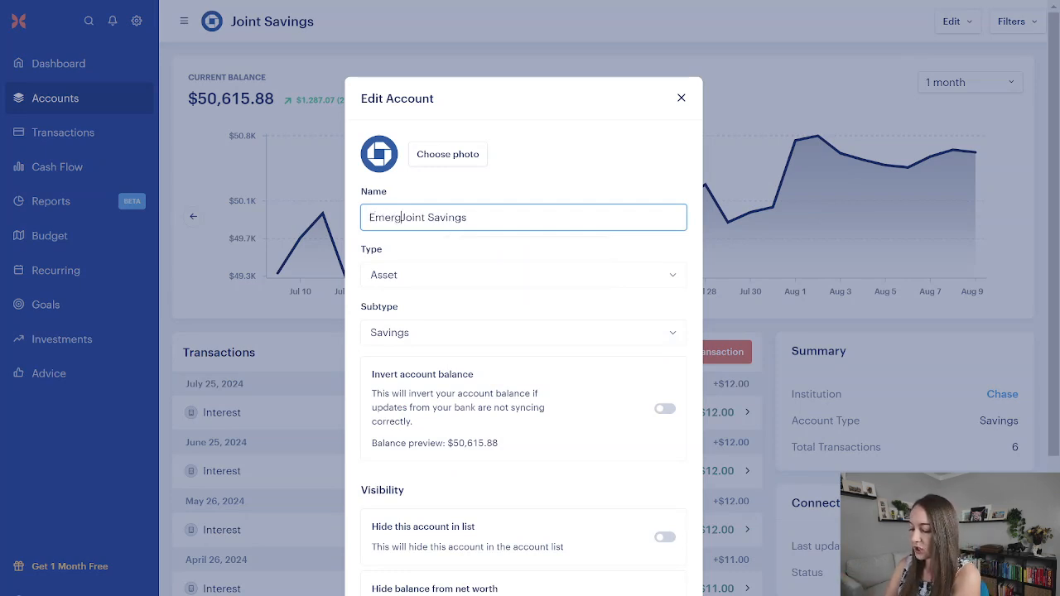
{"action": "type", "text": "und"}
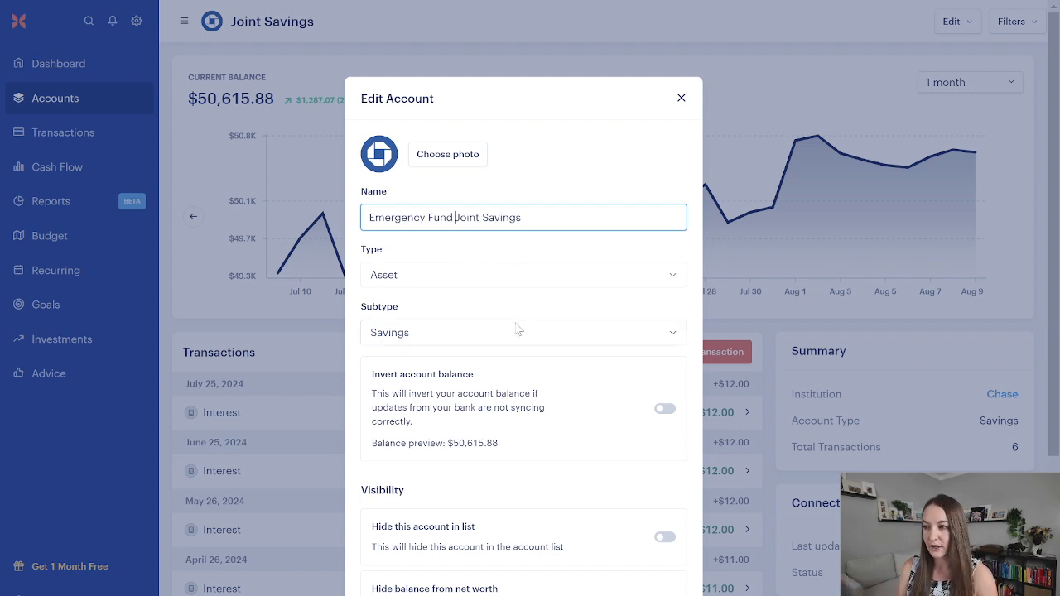
{"action": "scroll", "coordinate": [585, 398], "scroll_direction": "down", "scroll_amount": 3}
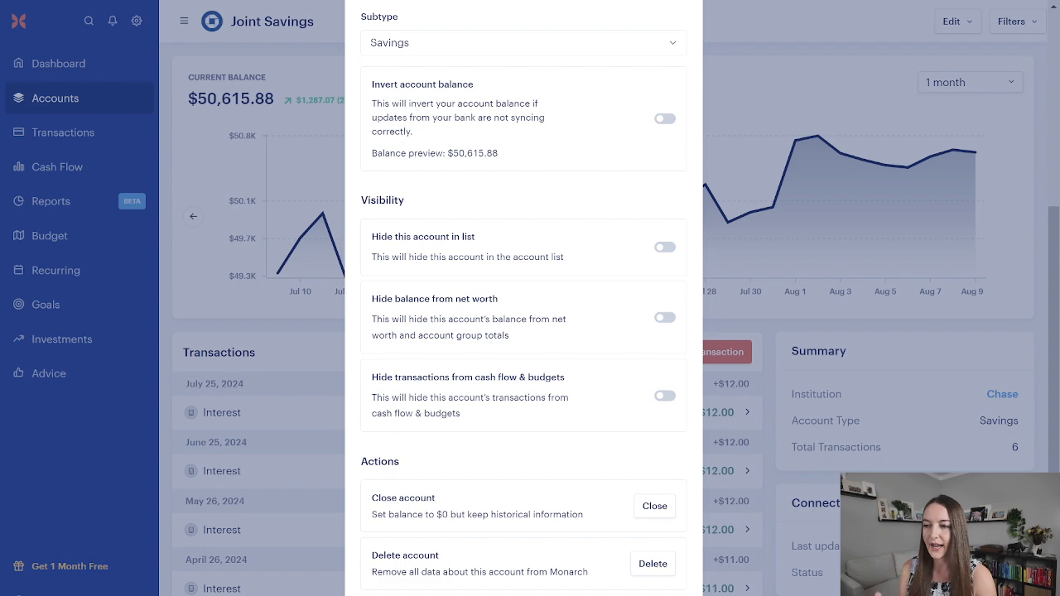
{"action": "left_click", "coordinate": [654, 594]}
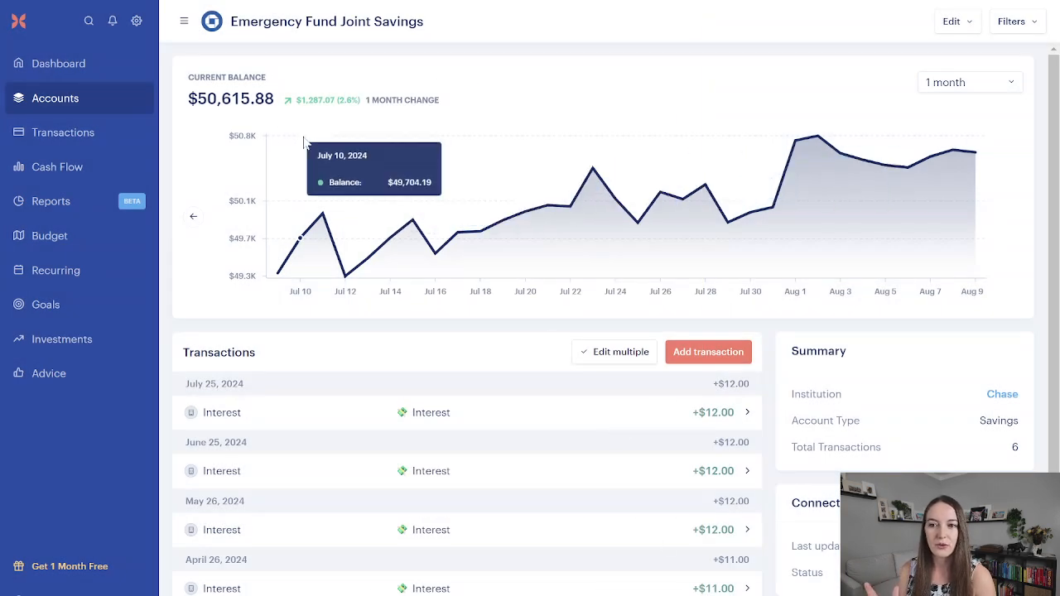
Step: Check the renamed savings account in the account list and review the expense groups in the August 2024 budget
{"action": "left_click", "coordinate": [101, 100]}
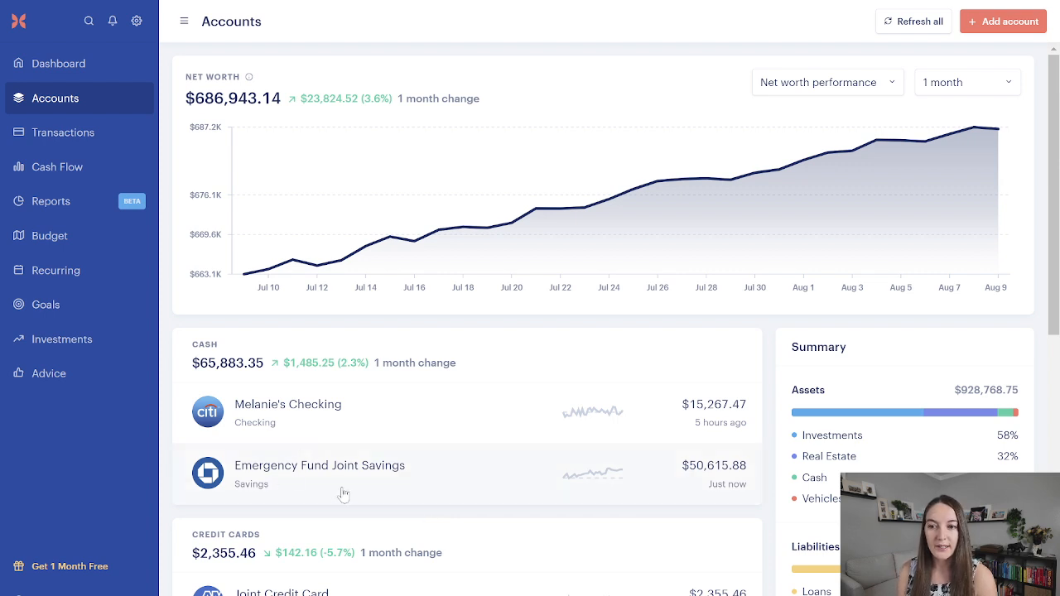
{"action": "left_click", "coordinate": [106, 253]}
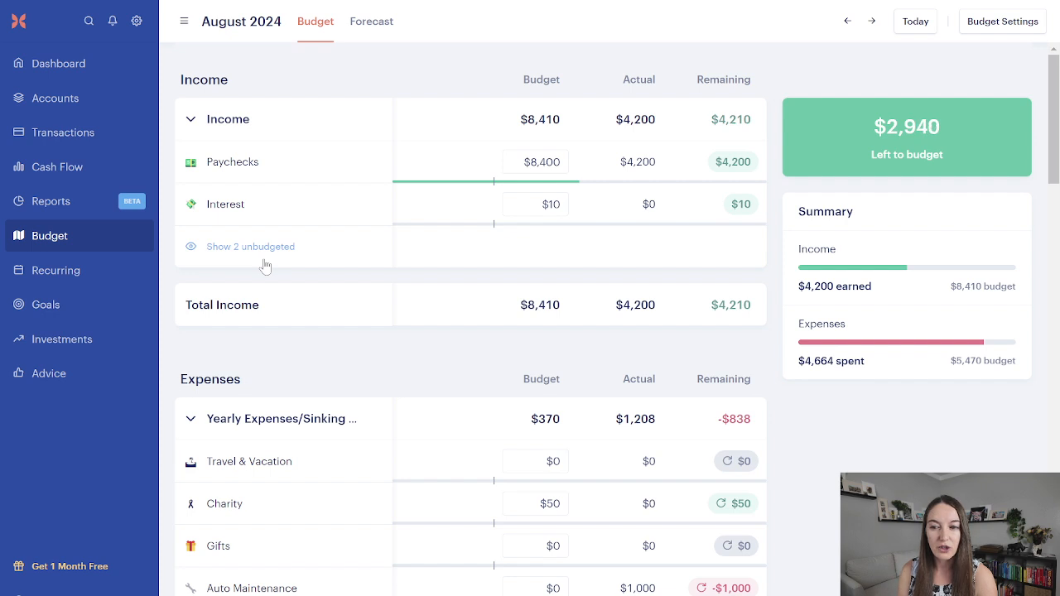
{"action": "scroll", "coordinate": [425, 305], "scroll_direction": "down", "scroll_amount": 2}
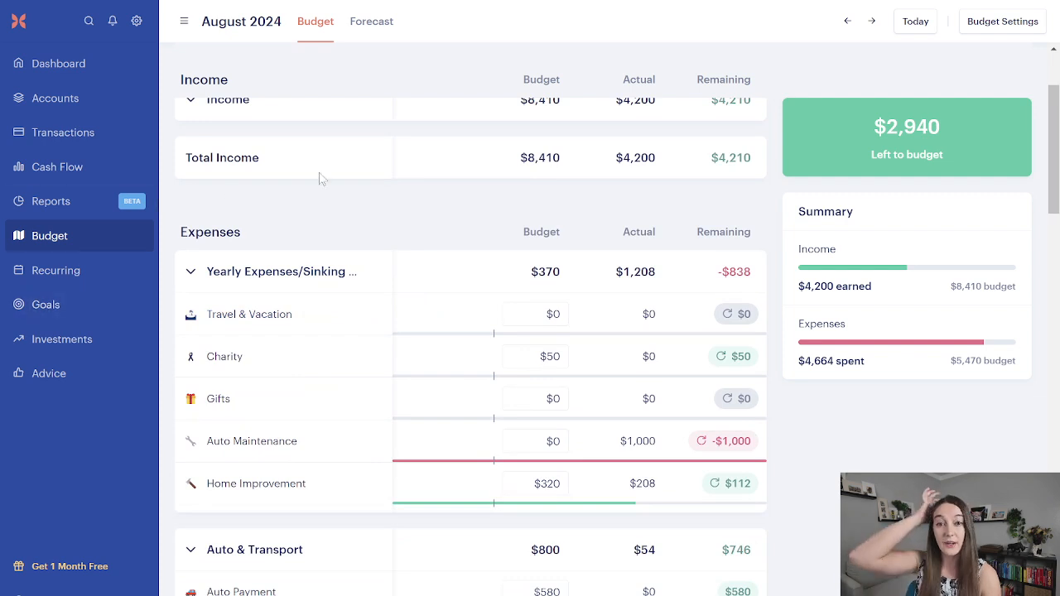
Step: Open the household category settings and look through the existing income and expense groups
{"action": "left_click", "coordinate": [137, 22]}
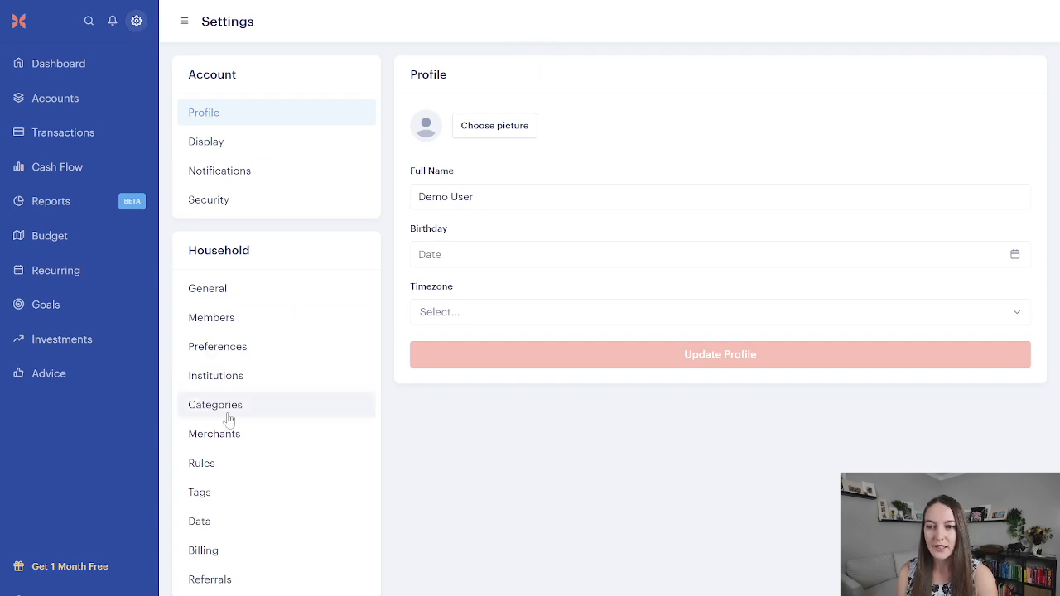
{"action": "left_click", "coordinate": [232, 416]}
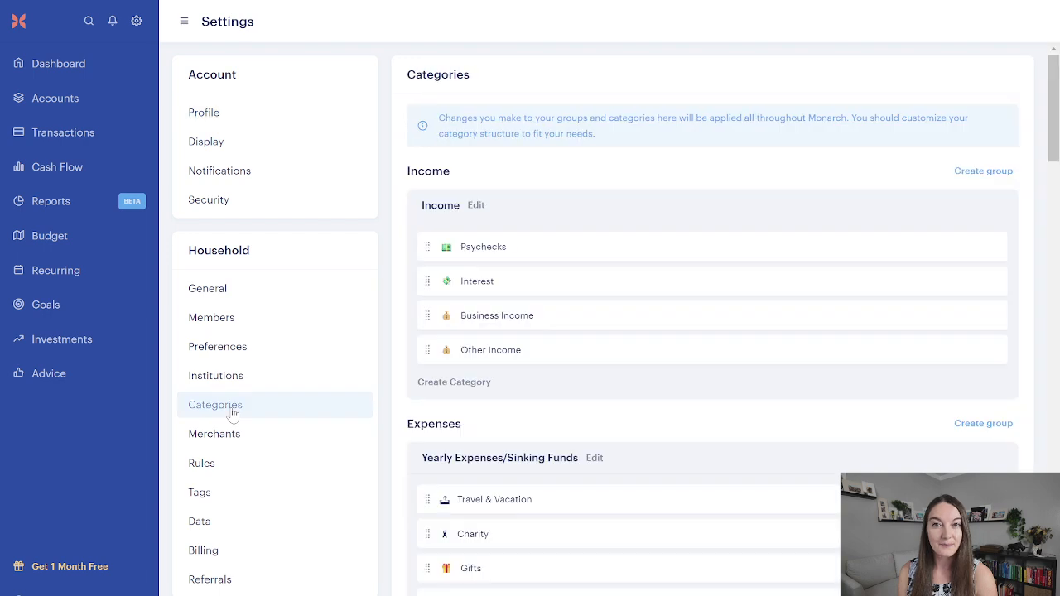
{"action": "scroll", "coordinate": [541, 348], "scroll_direction": "down", "scroll_amount": 2}
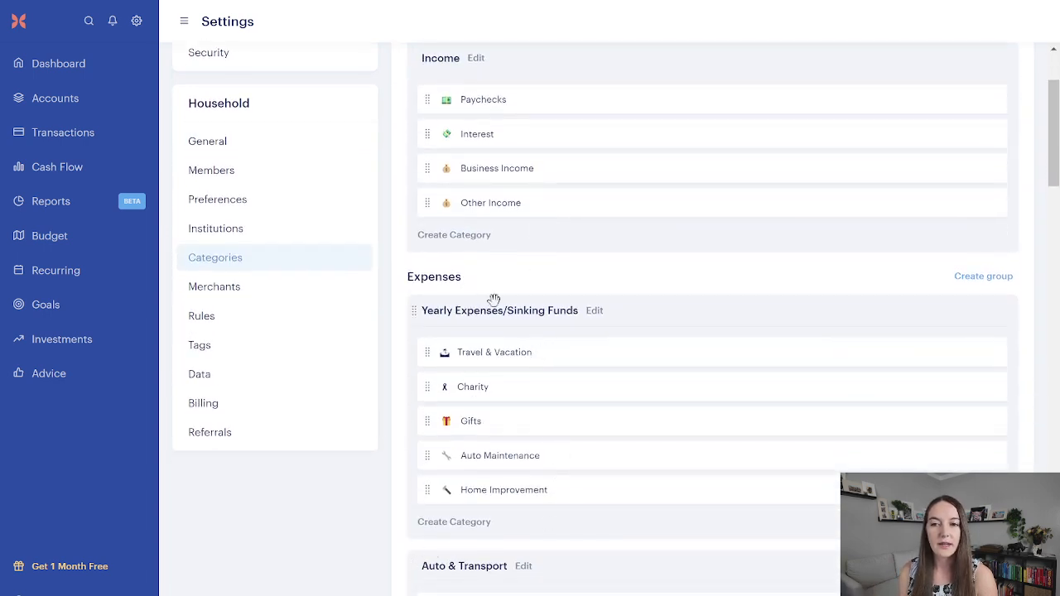
{"action": "scroll", "coordinate": [416, 550], "scroll_direction": "down", "scroll_amount": 8}
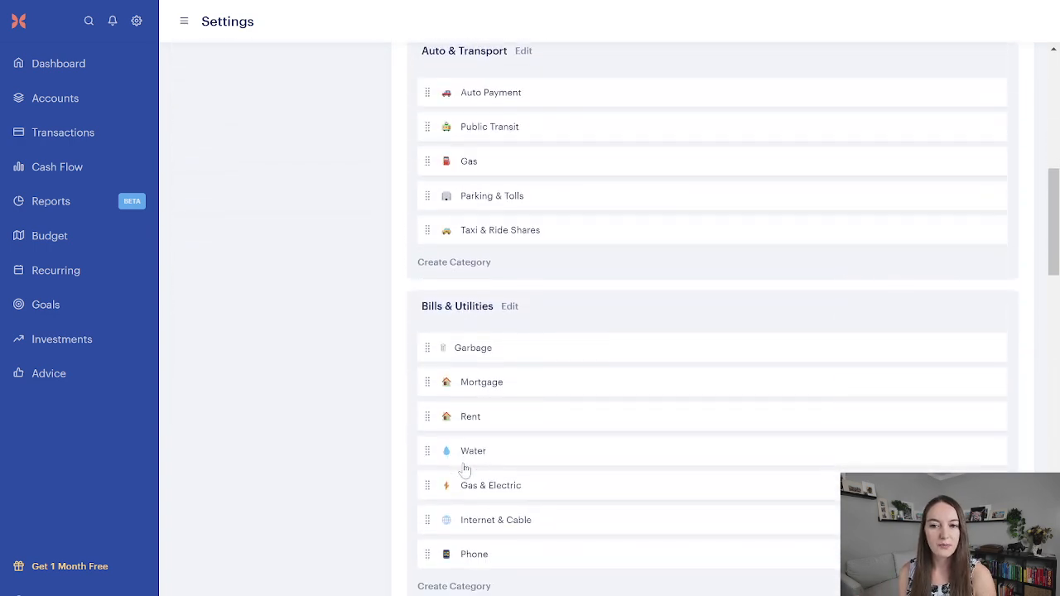
{"action": "scroll", "coordinate": [463, 464], "scroll_direction": "down", "scroll_amount": 6}
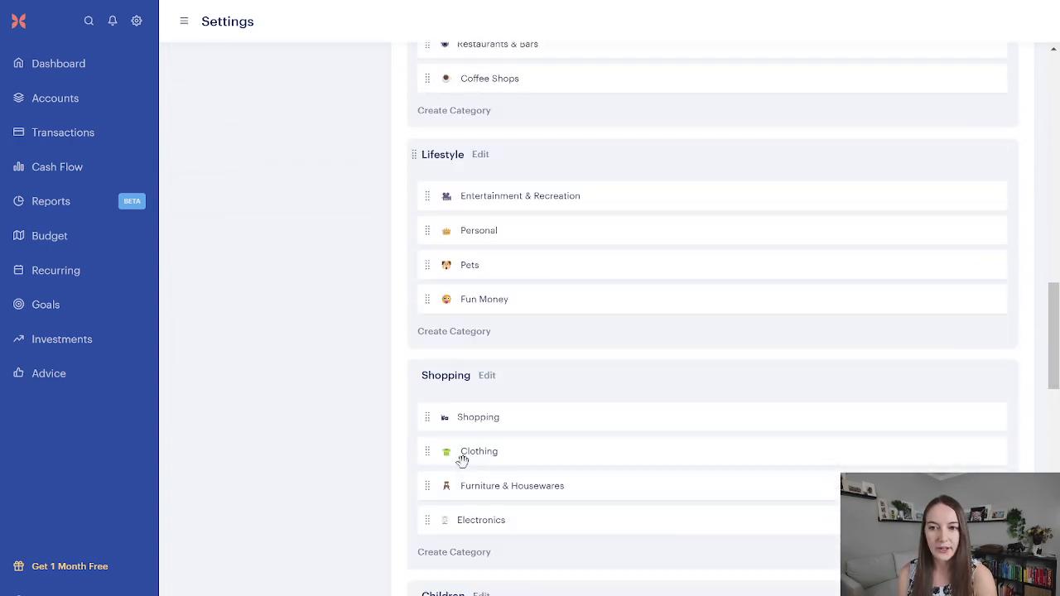
{"action": "scroll", "coordinate": [462, 461], "scroll_direction": "up", "scroll_amount": 6}
{"action": "scroll", "coordinate": [462, 461], "scroll_direction": "up", "scroll_amount": 6}
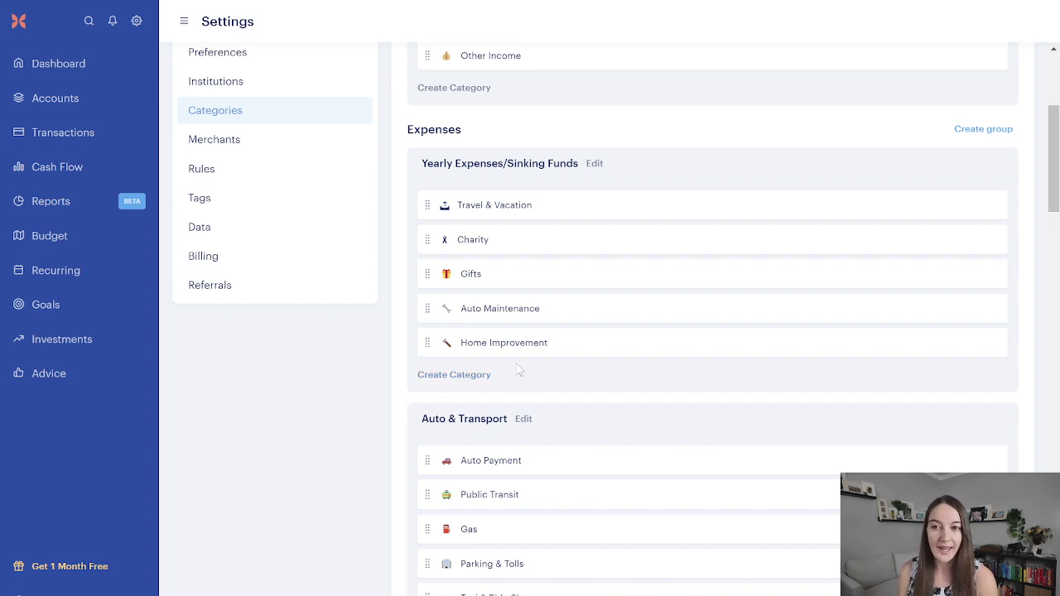
Step: Create an expense group named "Emergency Funds", budgeted by category, and place it directly below Yearly Expenses/Sinking Funds
{"action": "left_click", "coordinate": [981, 130]}
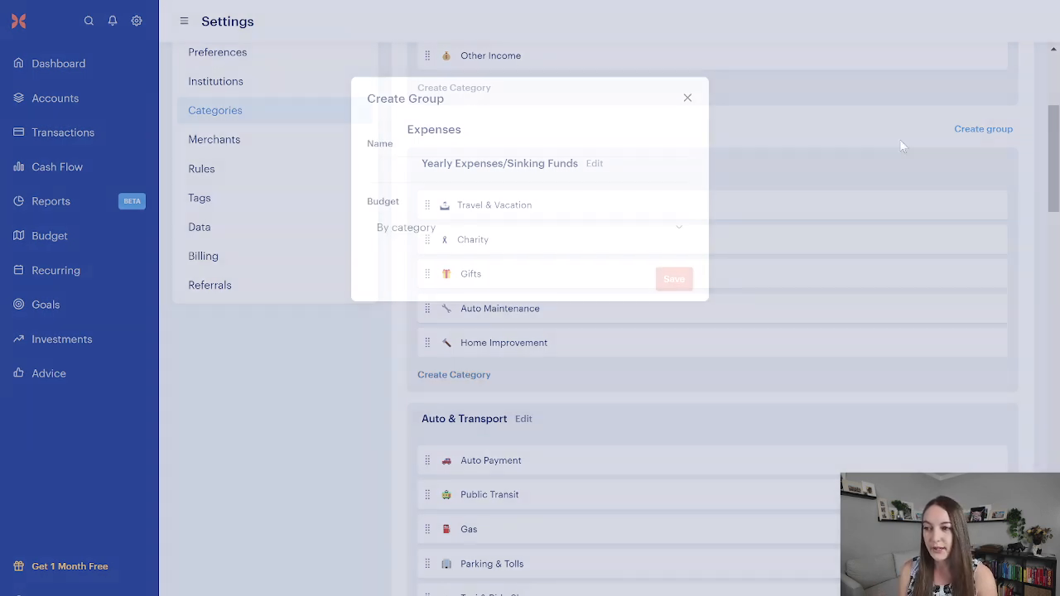
{"action": "type", "text": "Emergency FUnd"}
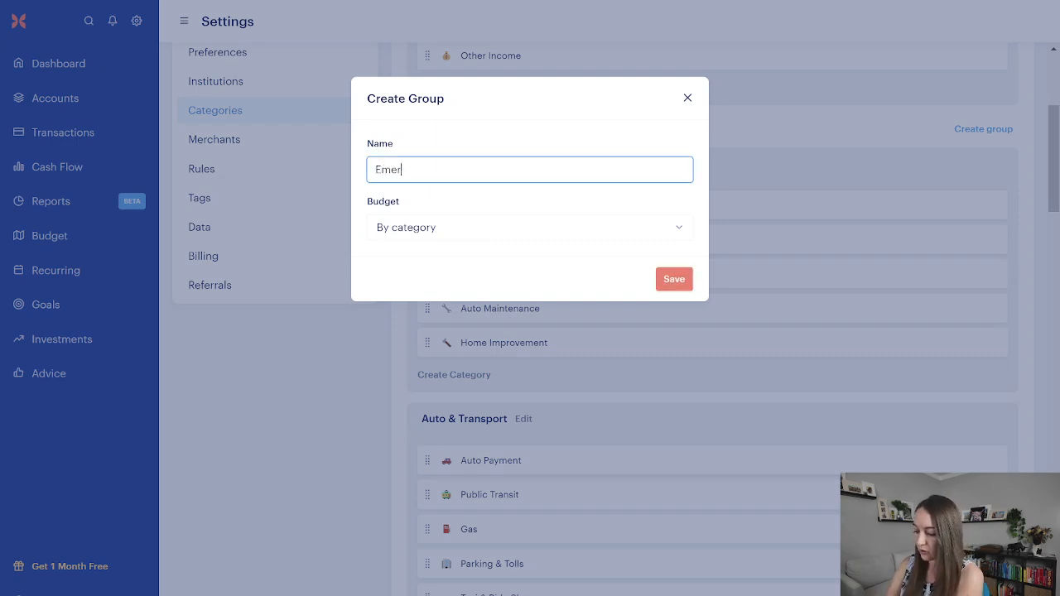
{"action": "key", "text": "BackSpace"}
{"action": "key", "text": "BackSpace"}
{"action": "key", "text": "BackSpace"}
{"action": "type", "text": "unds"}
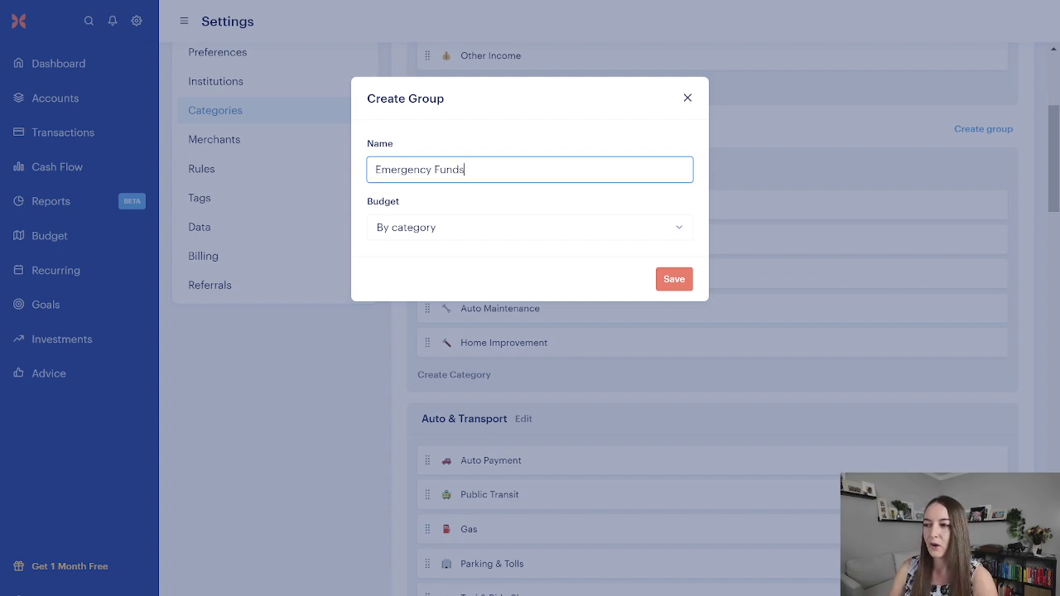
{"action": "left_click", "coordinate": [669, 284]}
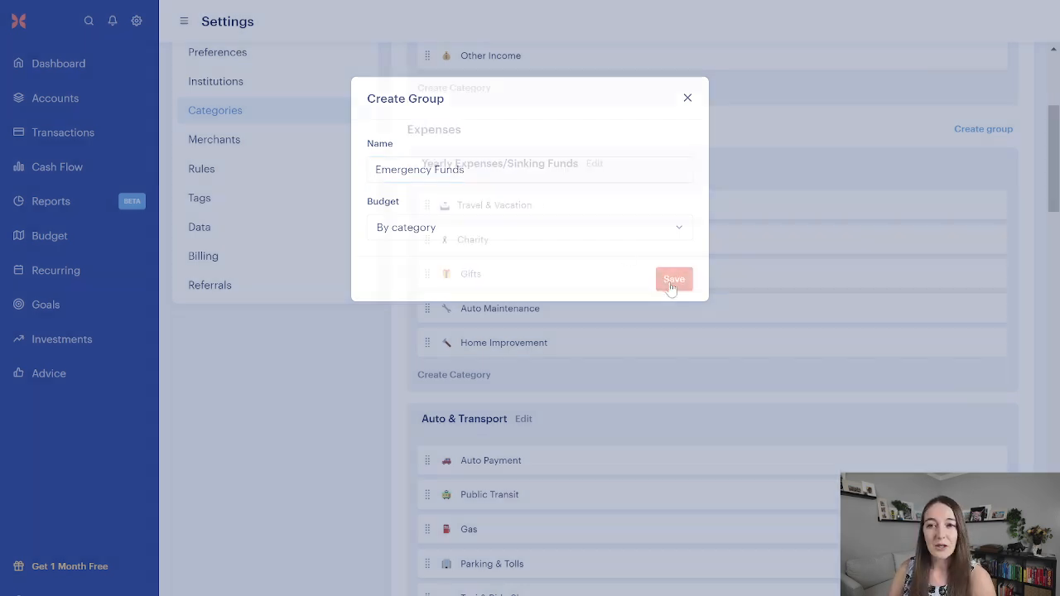
{"action": "left_click_drag", "start_coordinate": [484, 560], "coordinate": [492, 367]}
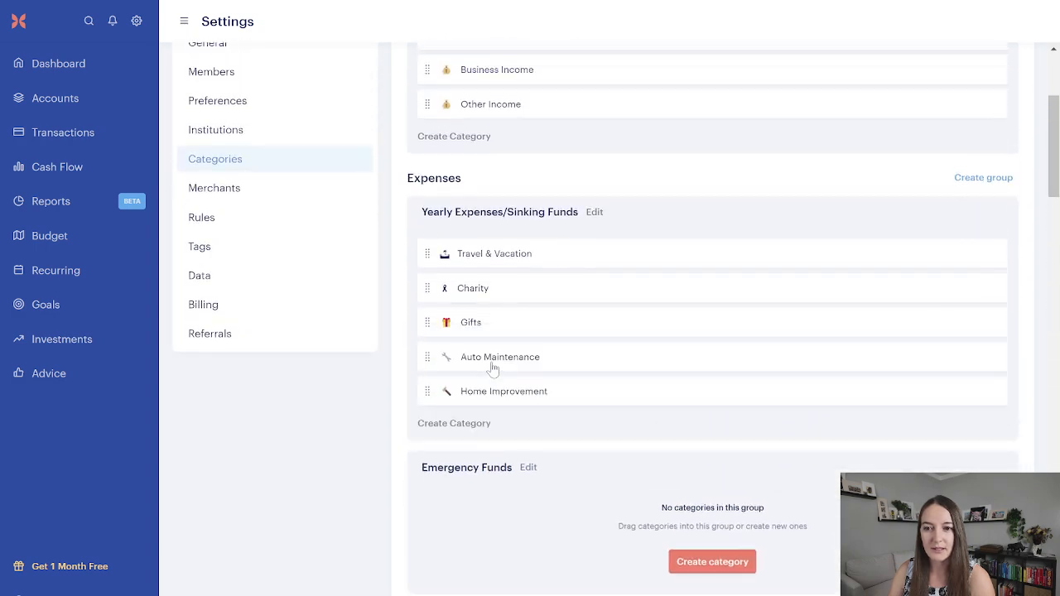
Step: Start a new category in the Emergency Funds group and name it "Emergency Fund"
{"action": "scroll", "coordinate": [497, 362], "scroll_direction": "down", "scroll_amount": 2}
{"action": "left_click", "coordinate": [743, 414]}
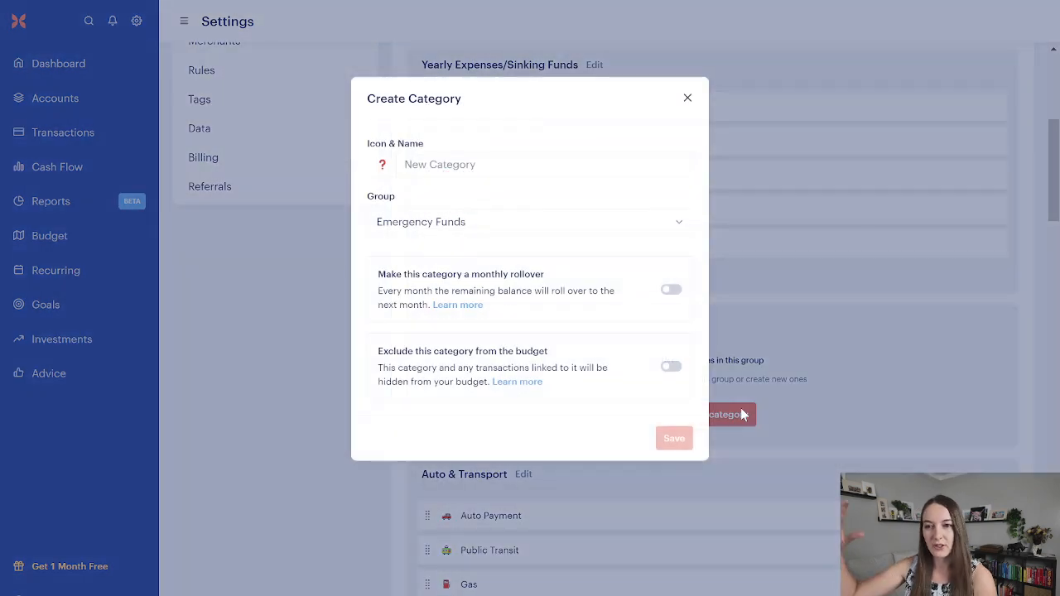
{"action": "left_click", "coordinate": [540, 166]}
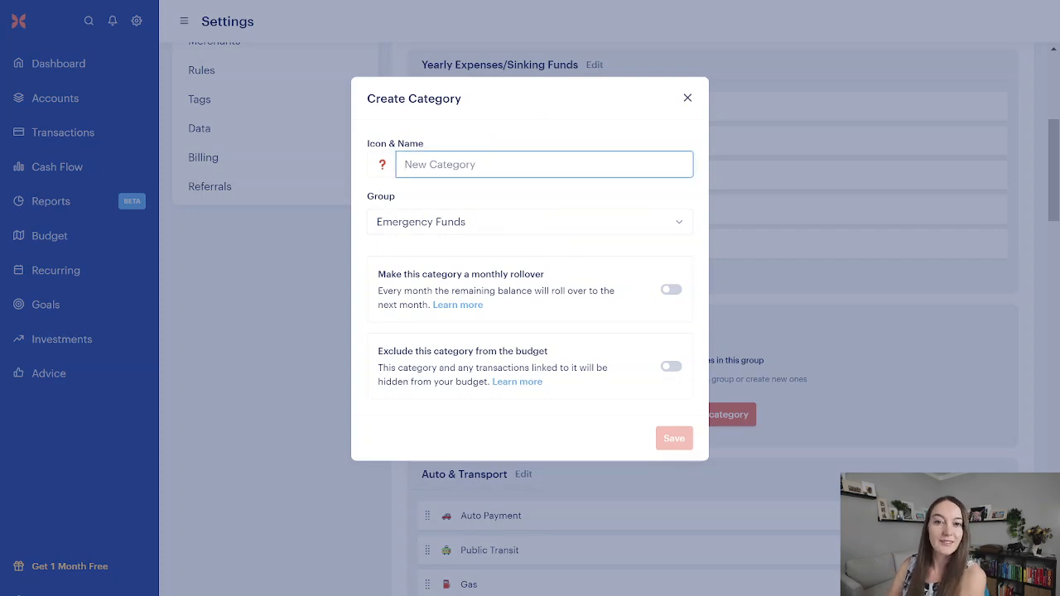
{"action": "type", "text": "E"}
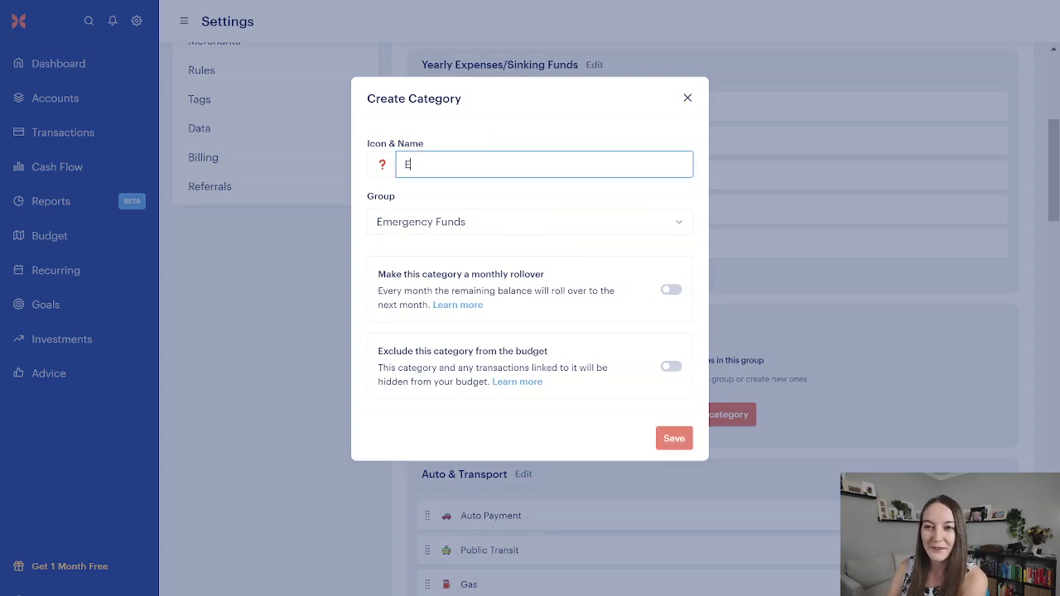
{"action": "type", "text": "mergency Fund"}
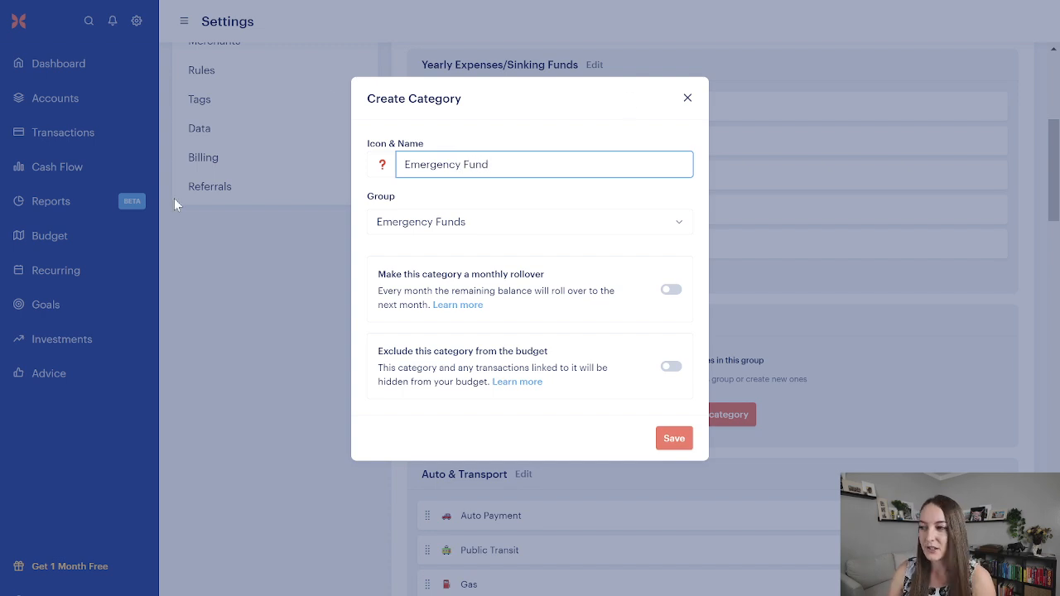
Step: Find a green leaf emoji with the search "lea", set it as the new category's icon, and save the category
{"action": "left_click", "coordinate": [380, 166]}
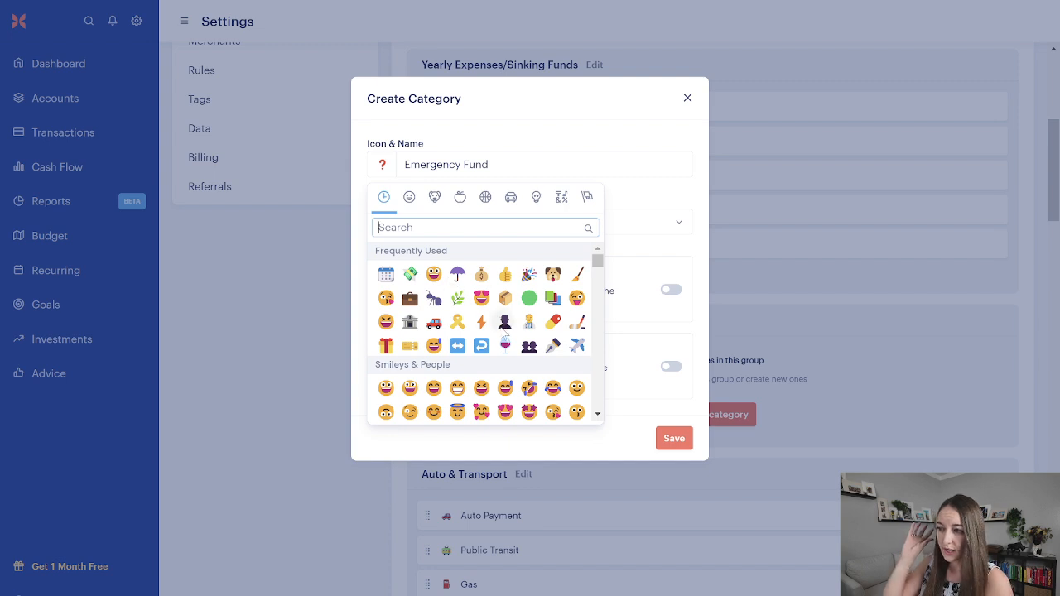
{"action": "scroll", "coordinate": [503, 334], "scroll_direction": "down", "scroll_amount": 1}
{"action": "scroll", "coordinate": [503, 334], "scroll_direction": "up", "scroll_amount": 1}
{"action": "left_click", "coordinate": [457, 229]}
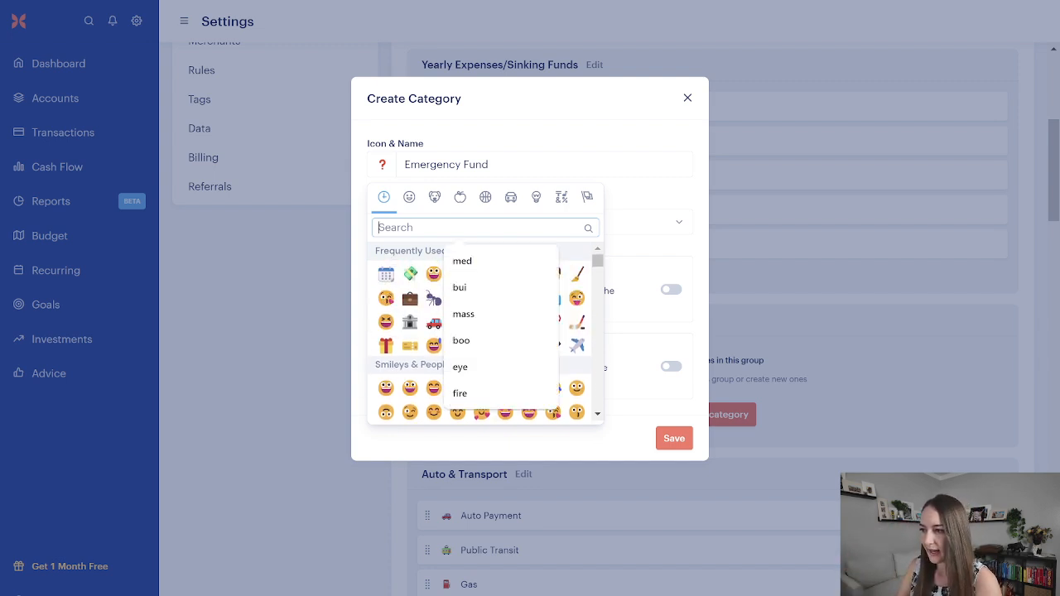
{"action": "type", "text": "lea"}
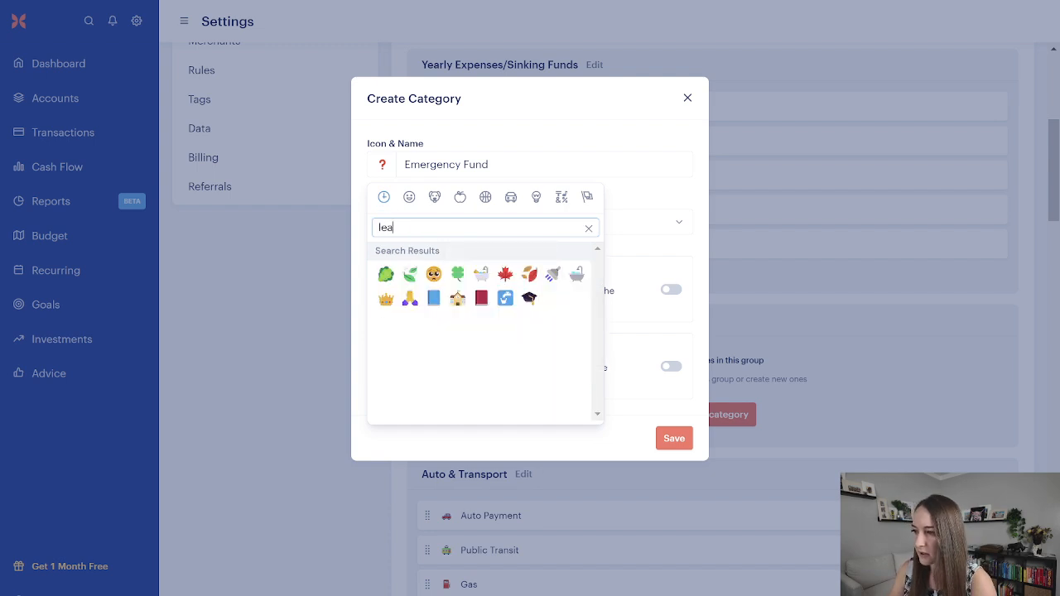
{"action": "left_click", "coordinate": [409, 274]}
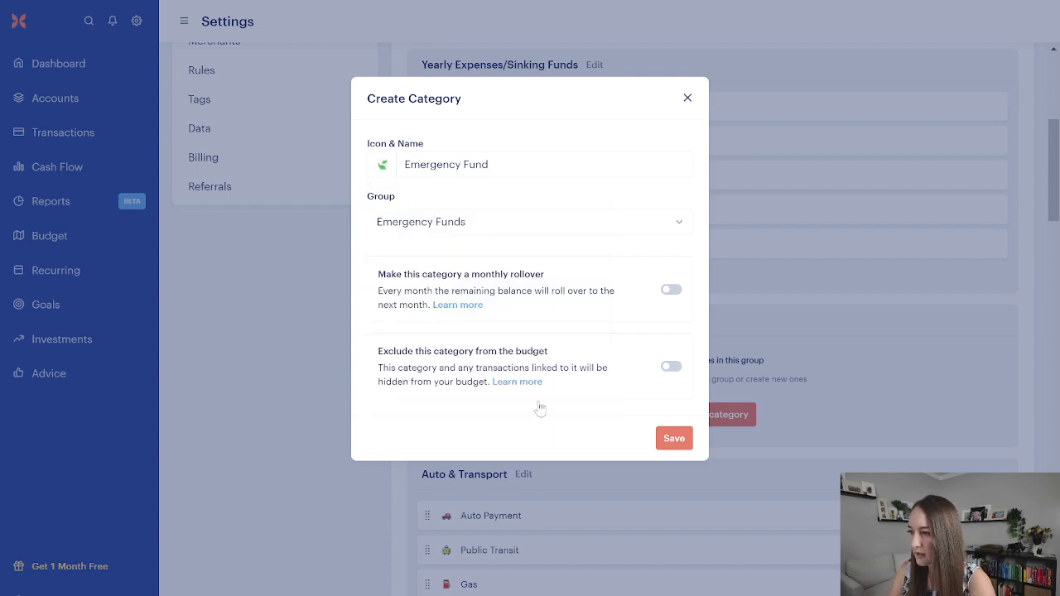
{"action": "left_click", "coordinate": [674, 438]}
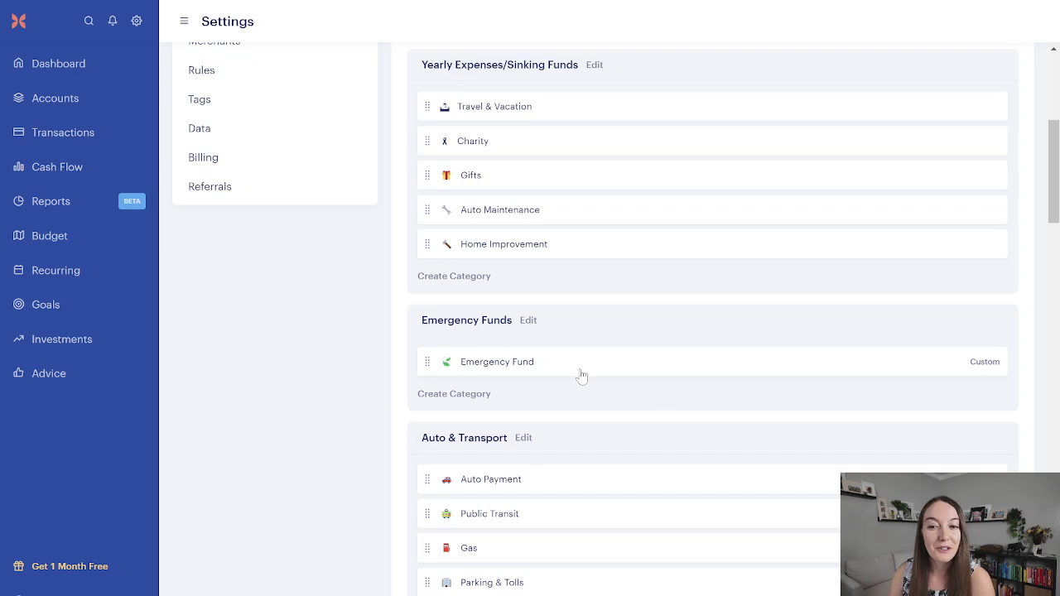
Step: Go to the August 2024 budget and reveal the unbudgeted category in the Emergency Funds group
{"action": "left_click", "coordinate": [50, 238]}
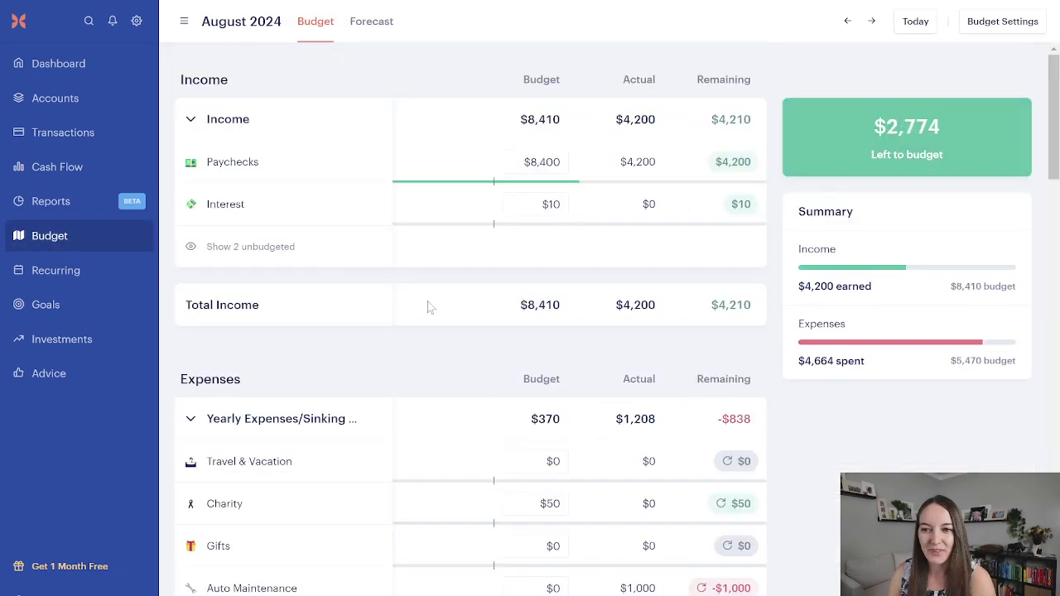
{"action": "scroll", "coordinate": [414, 329], "scroll_direction": "down", "scroll_amount": 3}
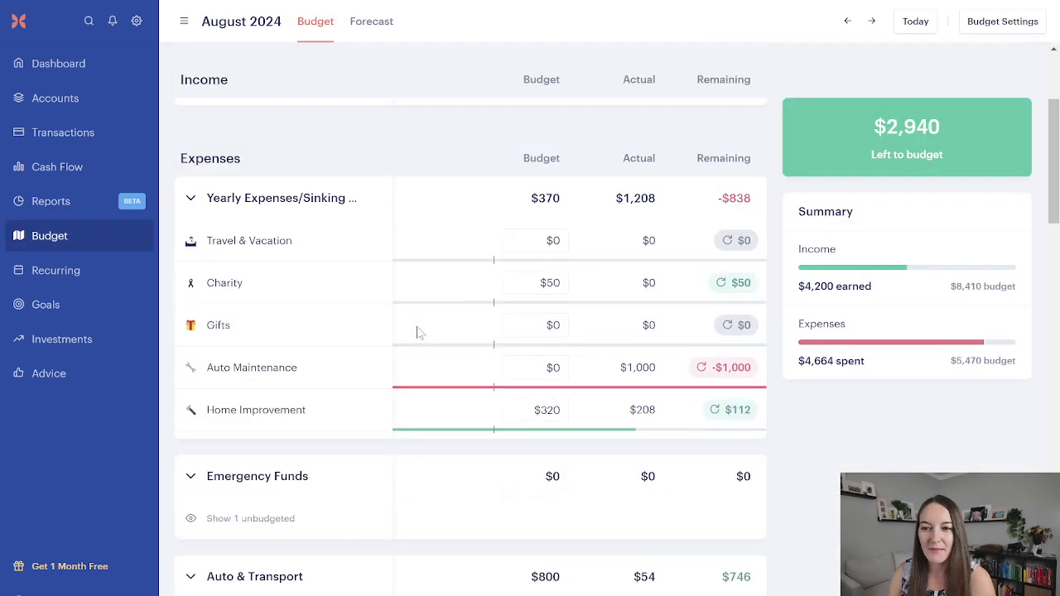
{"action": "left_click", "coordinate": [281, 518]}
{"action": "scroll", "coordinate": [710, 509], "scroll_direction": "down", "scroll_amount": 2}
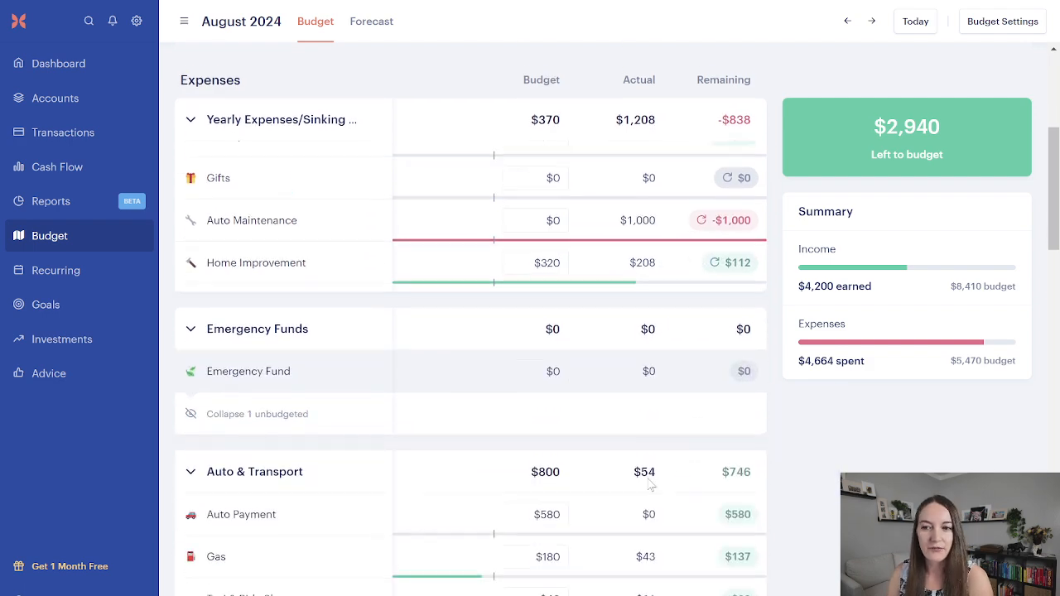
{"action": "left_click", "coordinate": [370, 371]}
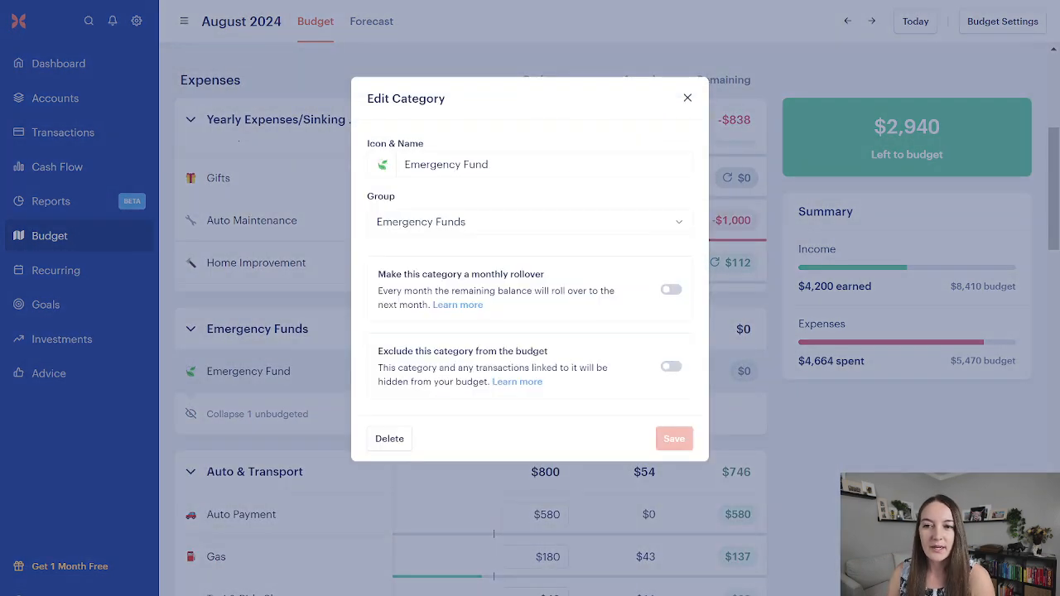
{"action": "left_click", "coordinate": [670, 291]}
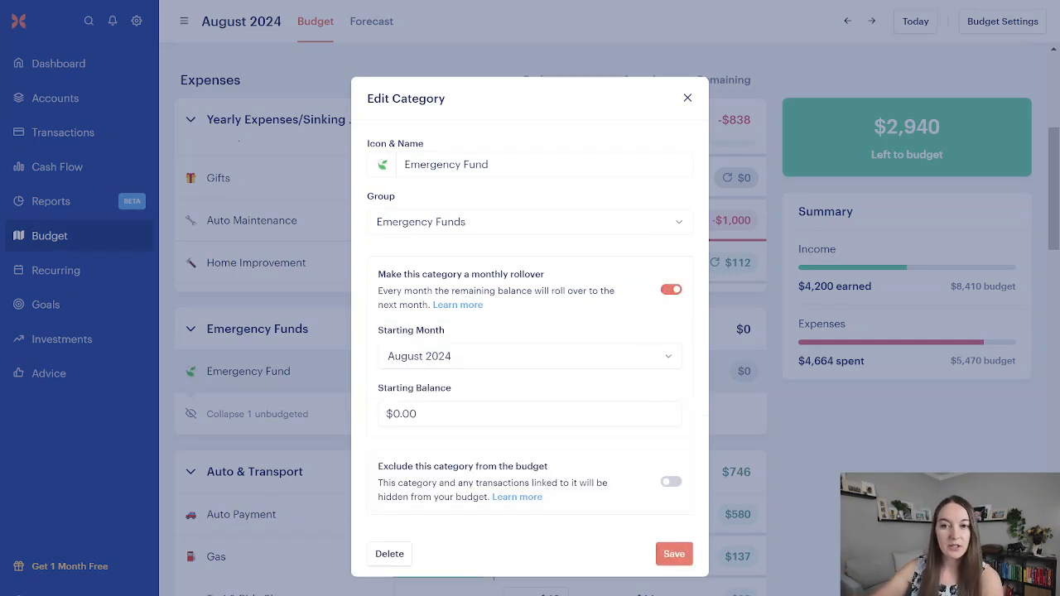
{"action": "left_click", "coordinate": [686, 99]}
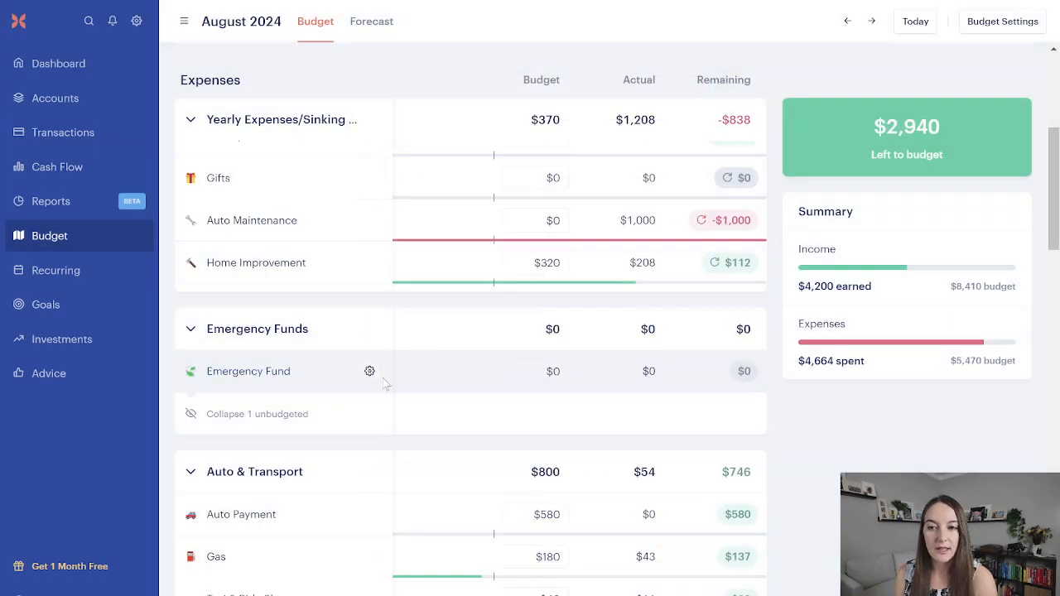
Step: Make the Emergency Fund category a monthly rollover with August 2024 as the starting month, and save it
{"action": "left_click", "coordinate": [370, 373]}
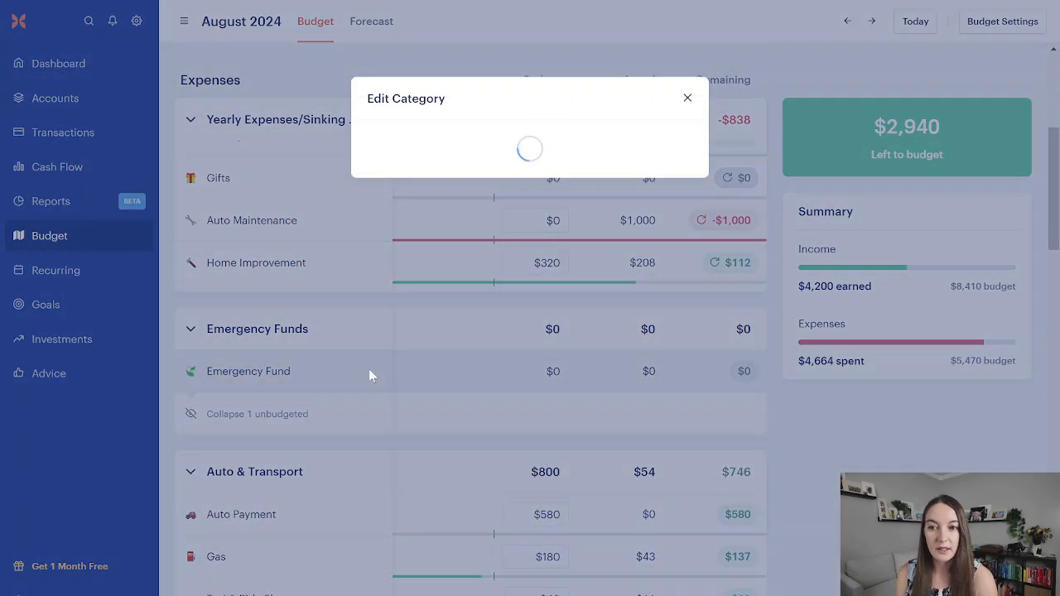
{"action": "left_click", "coordinate": [671, 290]}
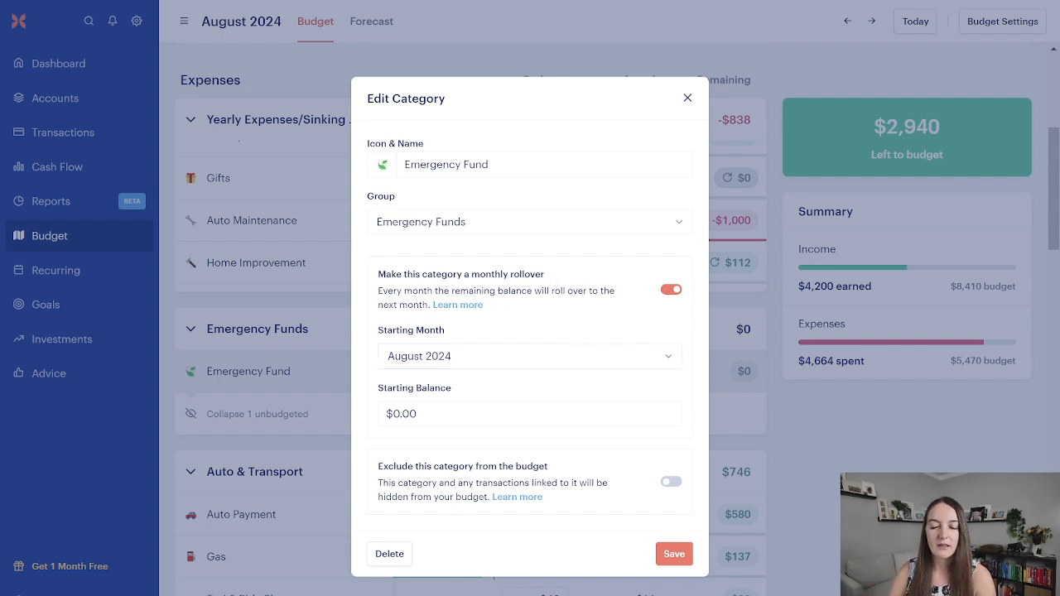
{"action": "left_click", "coordinate": [469, 362]}
{"action": "left_click", "coordinate": [487, 327]}
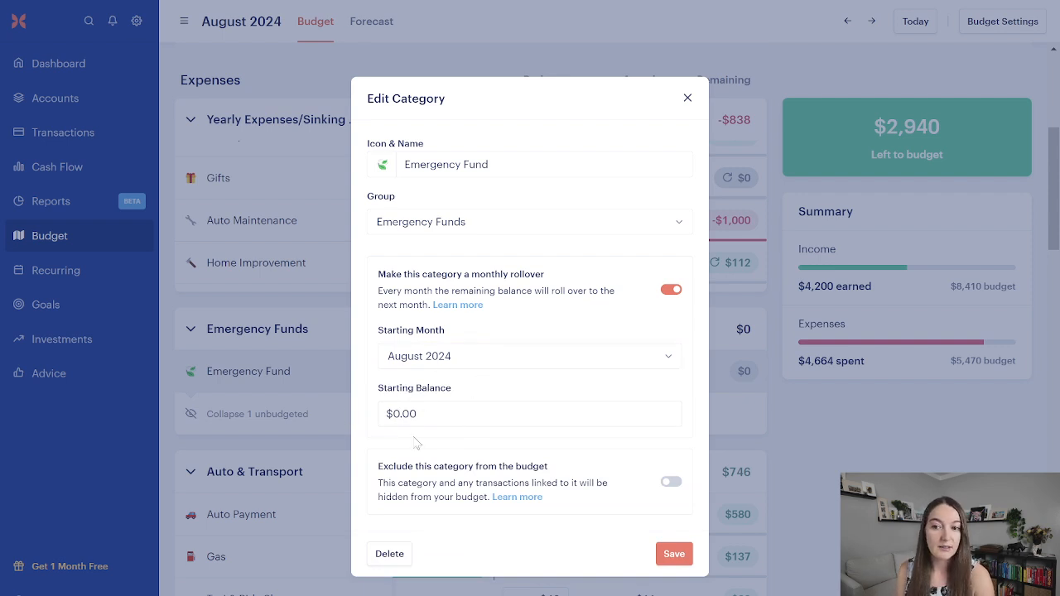
{"action": "left_click", "coordinate": [675, 552]}
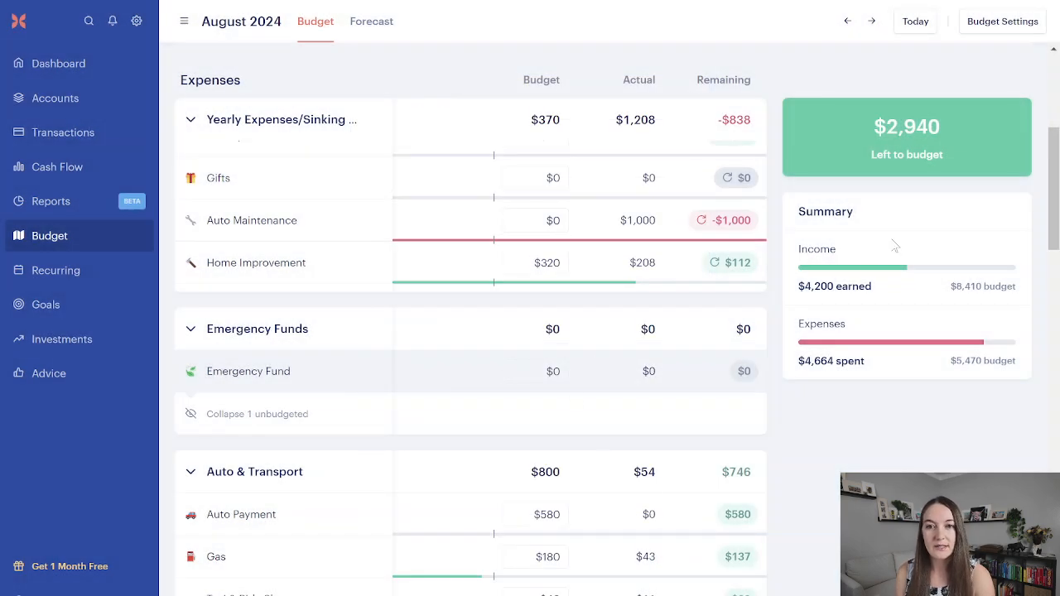
Step: Set the Emergency Fund category's August 2024 budget to $500, applied to all future months
{"action": "scroll", "coordinate": [500, 366], "scroll_direction": "up", "scroll_amount": 4}
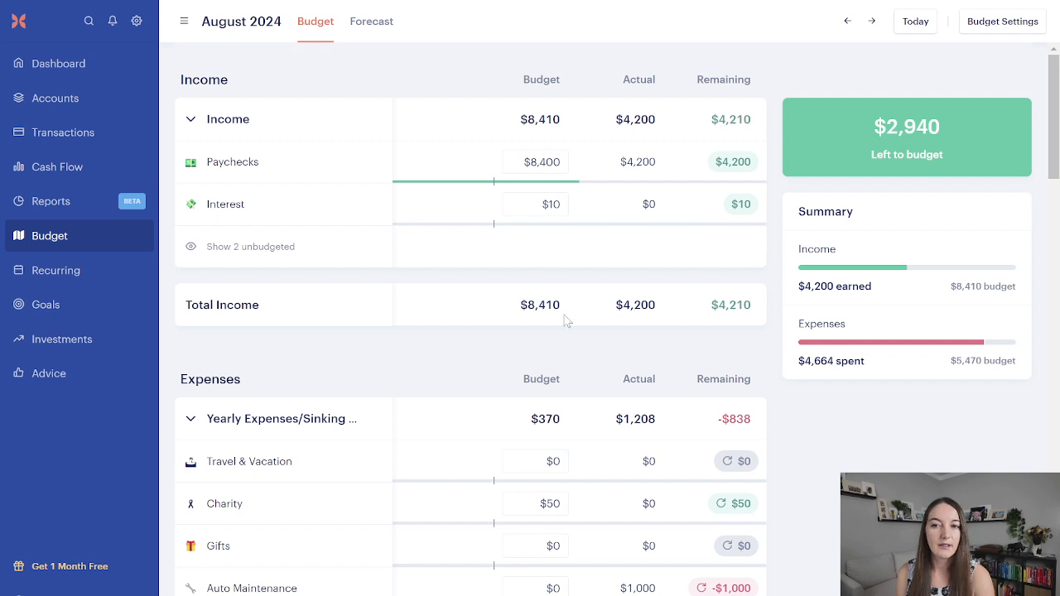
{"action": "scroll", "coordinate": [568, 322], "scroll_direction": "down", "scroll_amount": 4}
{"action": "scroll", "coordinate": [567, 322], "scroll_direction": "down", "scroll_amount": 1}
{"action": "left_click", "coordinate": [546, 371]}
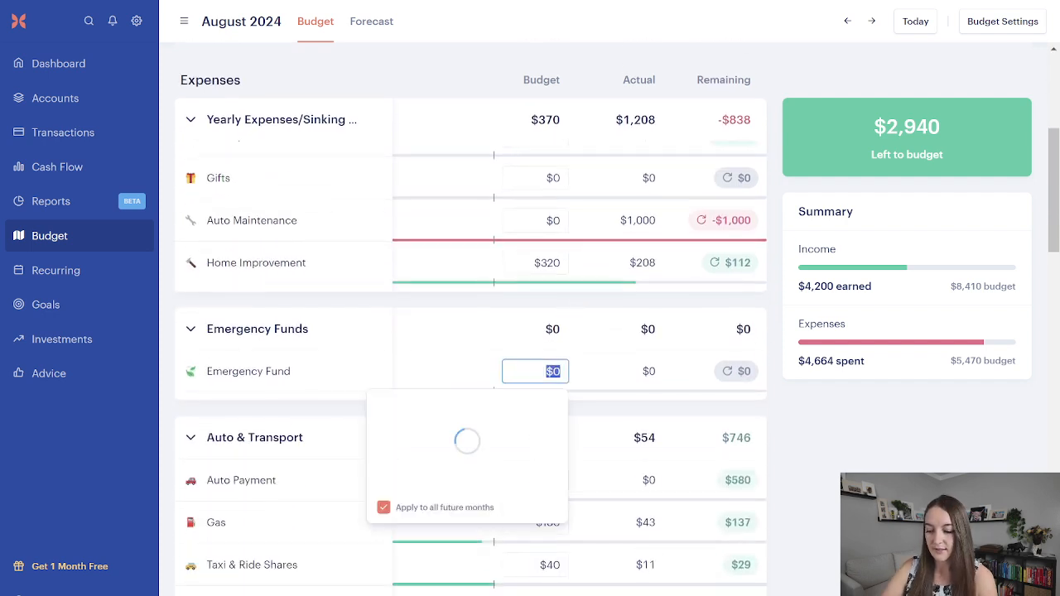
{"action": "type", "text": "500"}
{"action": "left_click", "coordinate": [600, 366]}
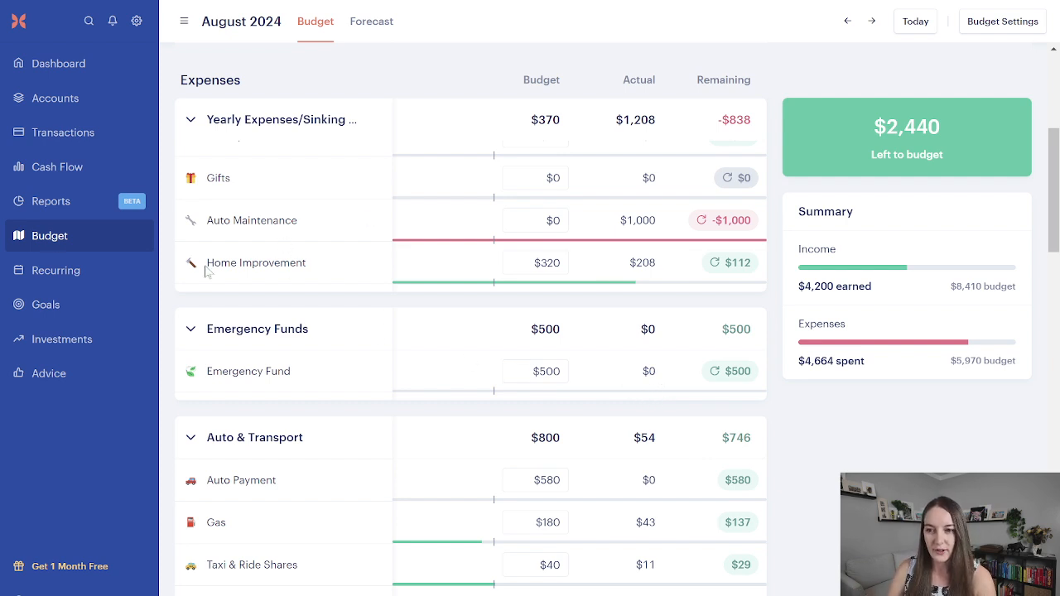
Step: Examine the amount left to budget, and compare the August 9 emergency fund transfers in the transactions with the Emergency Fund category's budgeted and actual amounts
{"action": "mouse_move", "coordinate": [856, 258]}
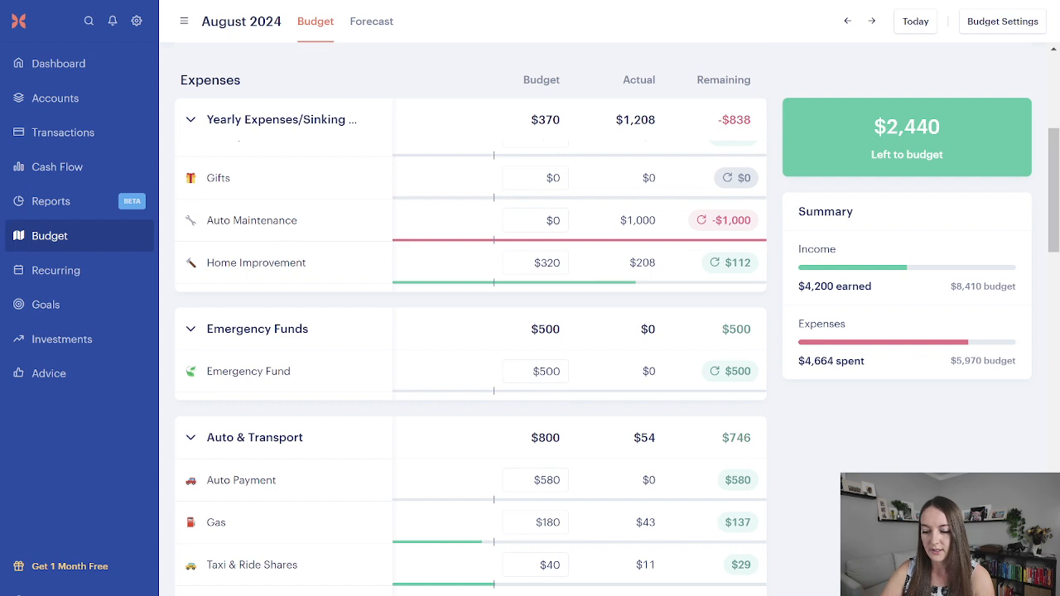
{"action": "scroll", "coordinate": [470, 331], "scroll_direction": "up", "scroll_amount": 5}
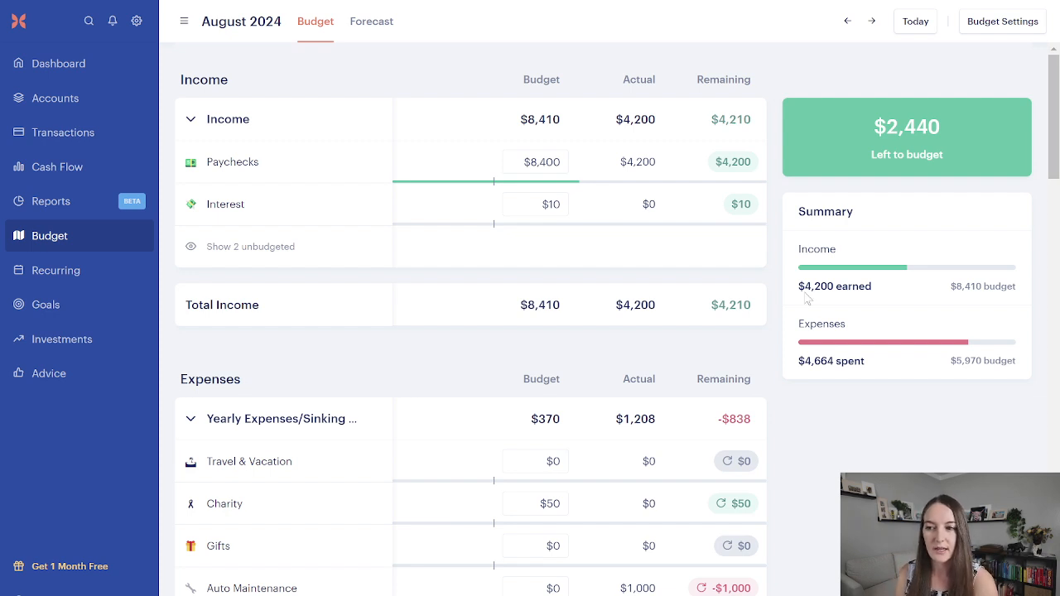
{"action": "scroll", "coordinate": [585, 356], "scroll_direction": "down", "scroll_amount": 4}
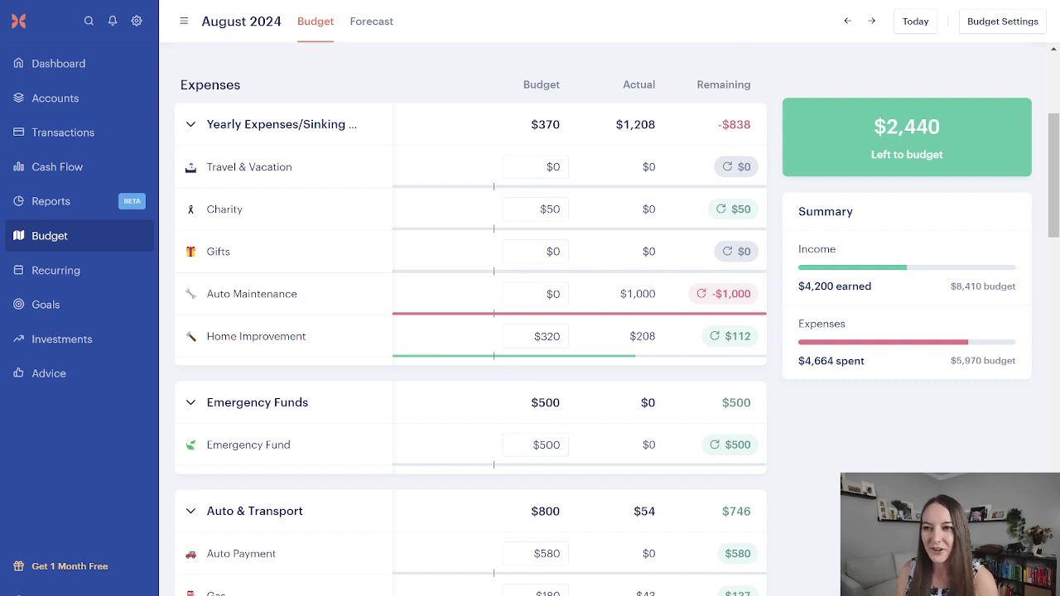
{"action": "left_click", "coordinate": [60, 139]}
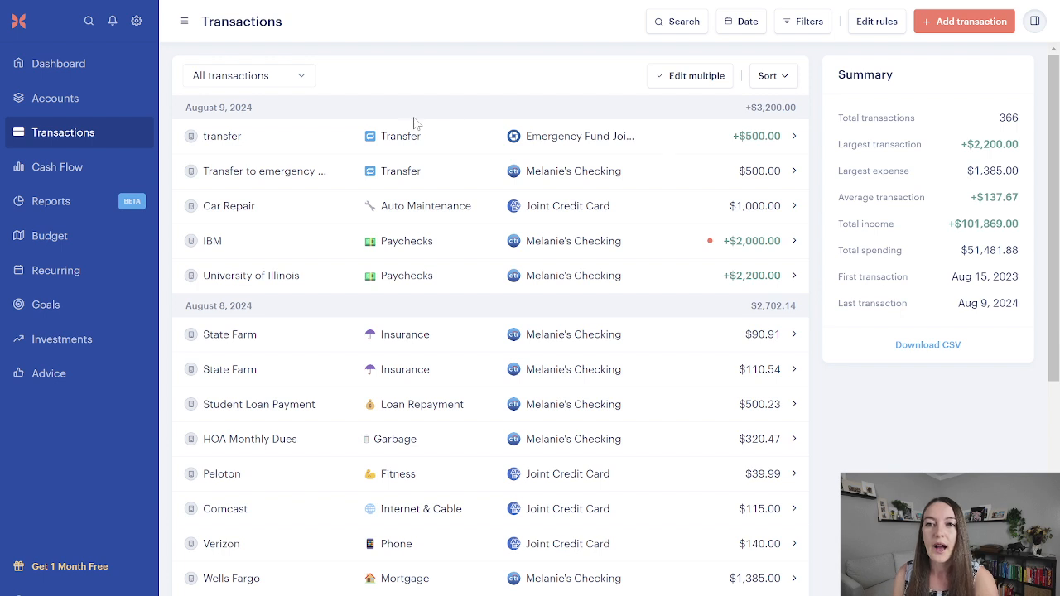
{"action": "left_click", "coordinate": [52, 245]}
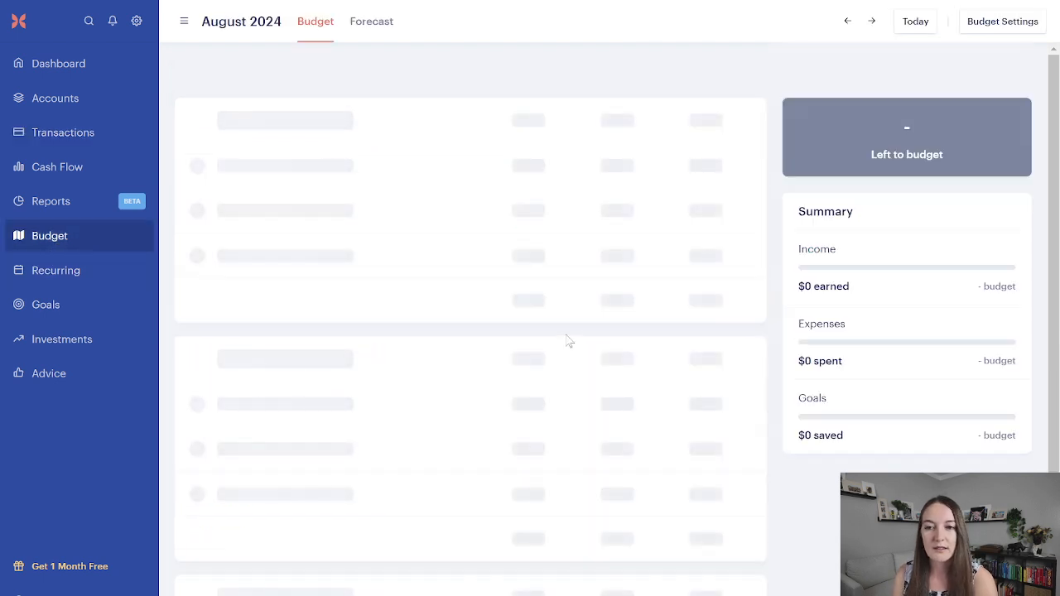
{"action": "scroll", "coordinate": [576, 340], "scroll_direction": "down", "scroll_amount": 2}
{"action": "scroll", "coordinate": [578, 342], "scroll_direction": "down", "scroll_amount": 1}
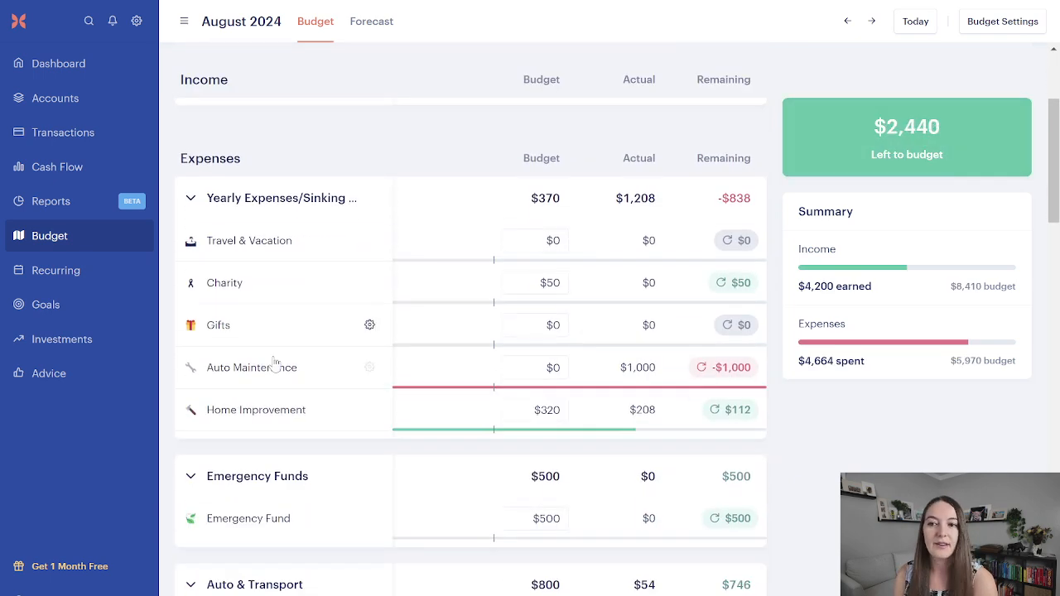
{"action": "scroll", "coordinate": [586, 449], "scroll_direction": "down", "scroll_amount": 1}
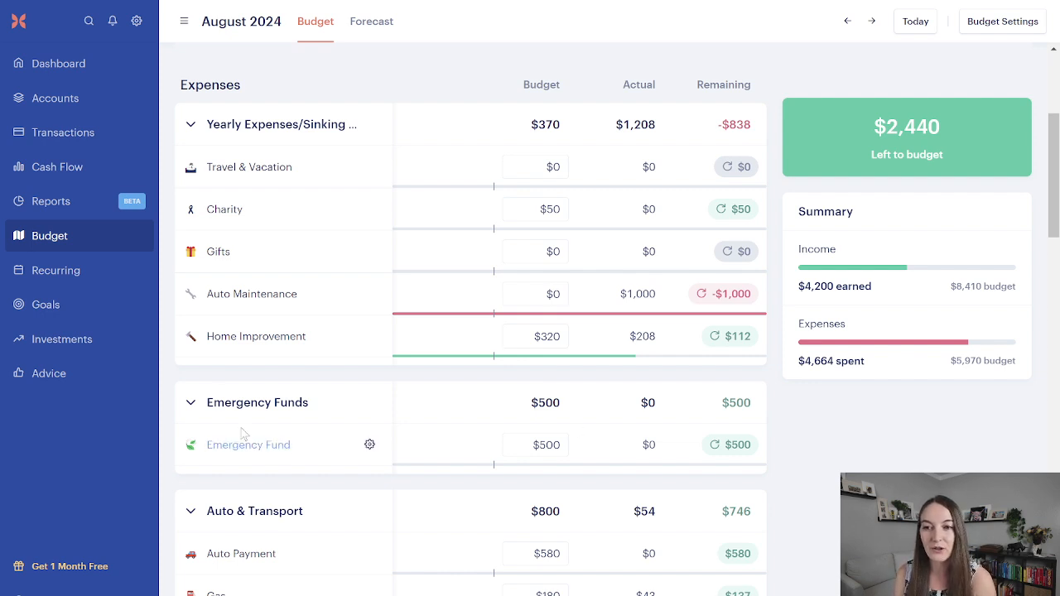
{"action": "left_click", "coordinate": [120, 147]}
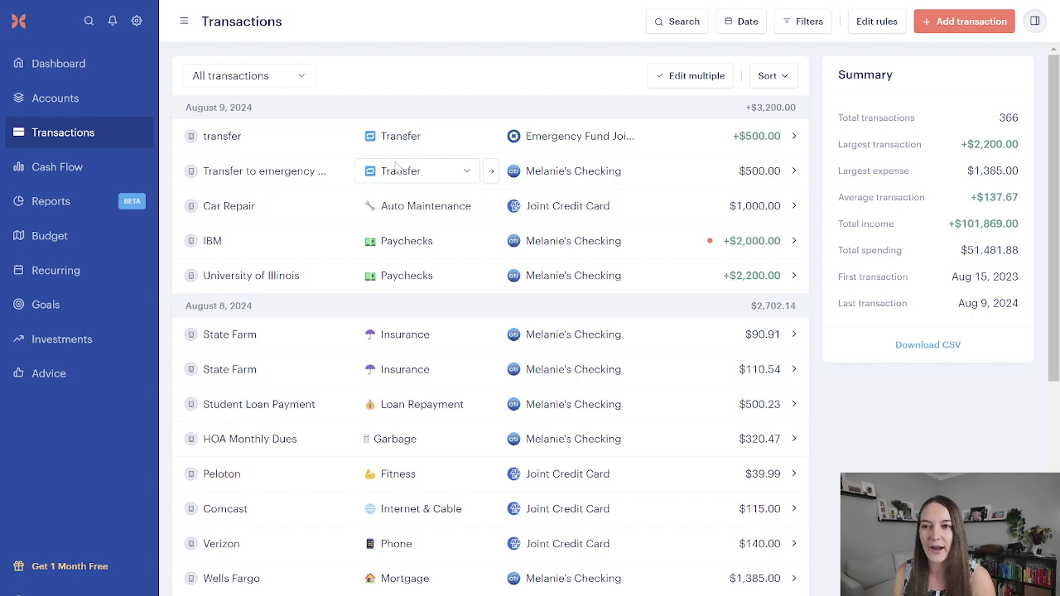
{"action": "left_click", "coordinate": [74, 238]}
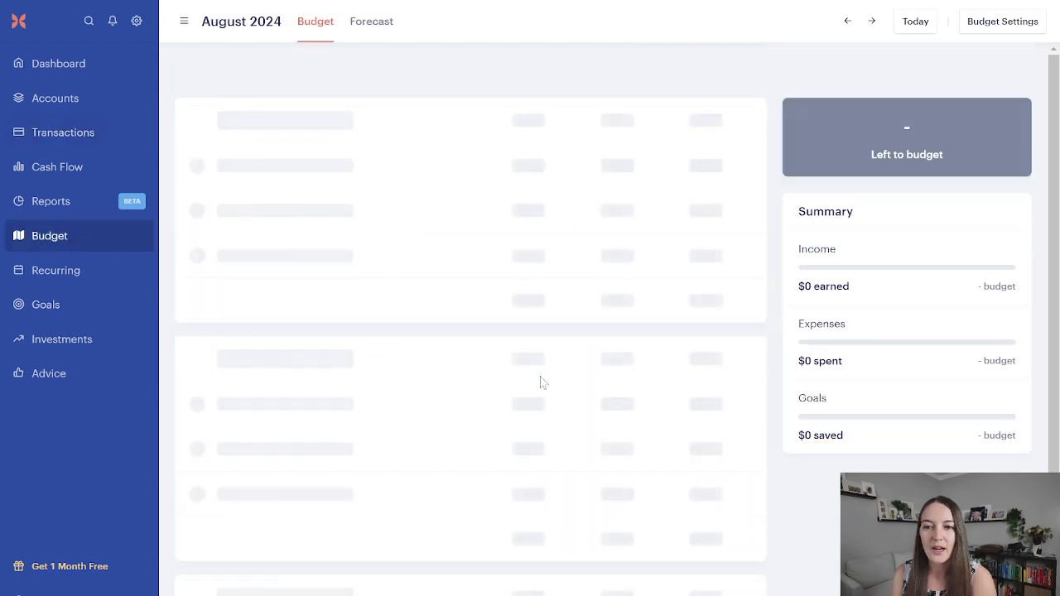
{"action": "scroll", "coordinate": [543, 383], "scroll_direction": "down", "scroll_amount": 3}
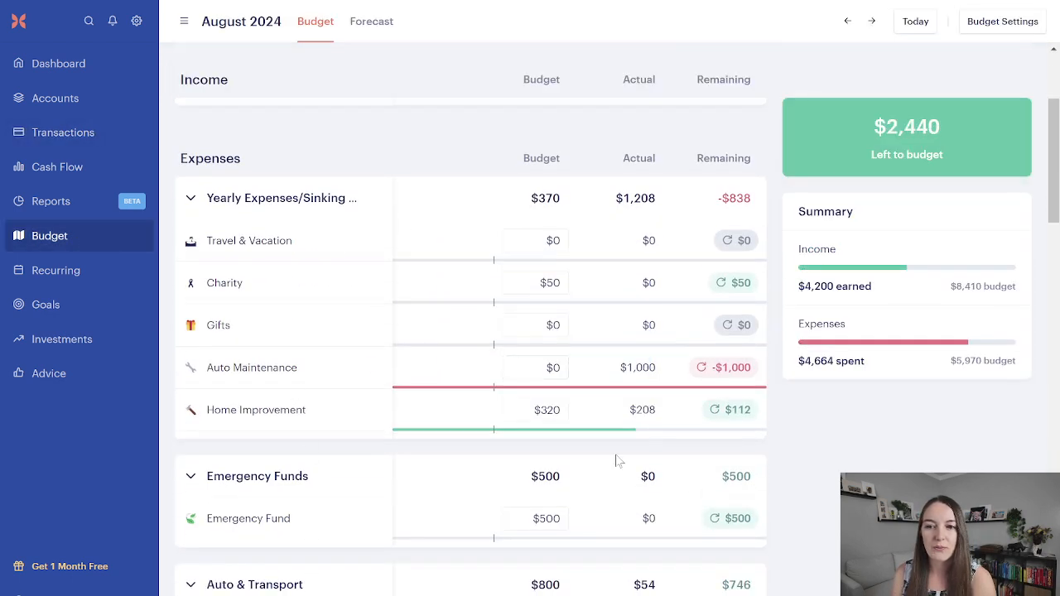
{"action": "scroll", "coordinate": [656, 391], "scroll_direction": "down", "scroll_amount": 2}
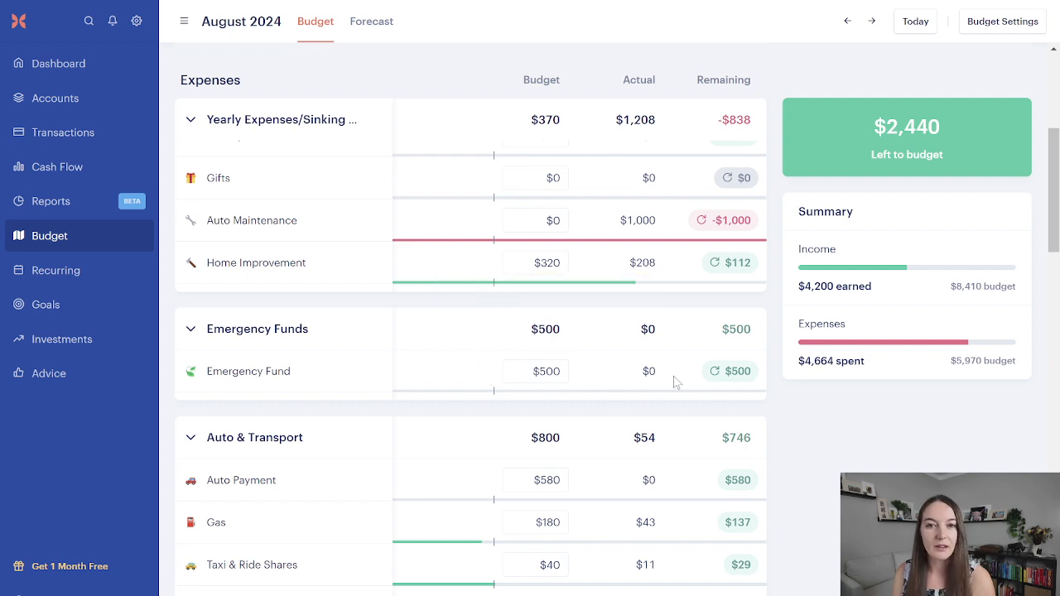
{"action": "left_click", "coordinate": [93, 131]}
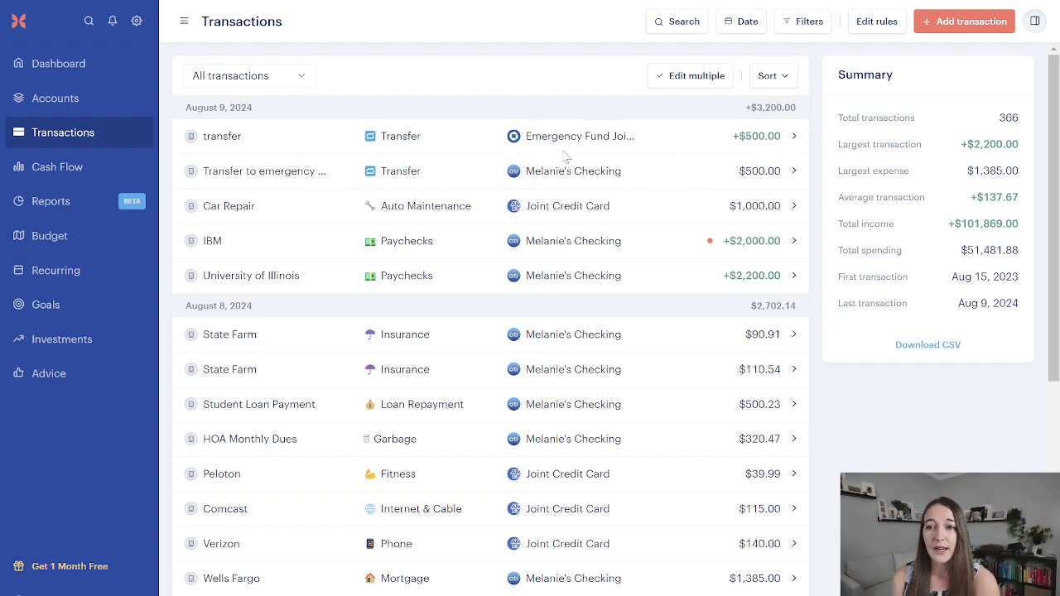
{"action": "left_click", "coordinate": [95, 244]}
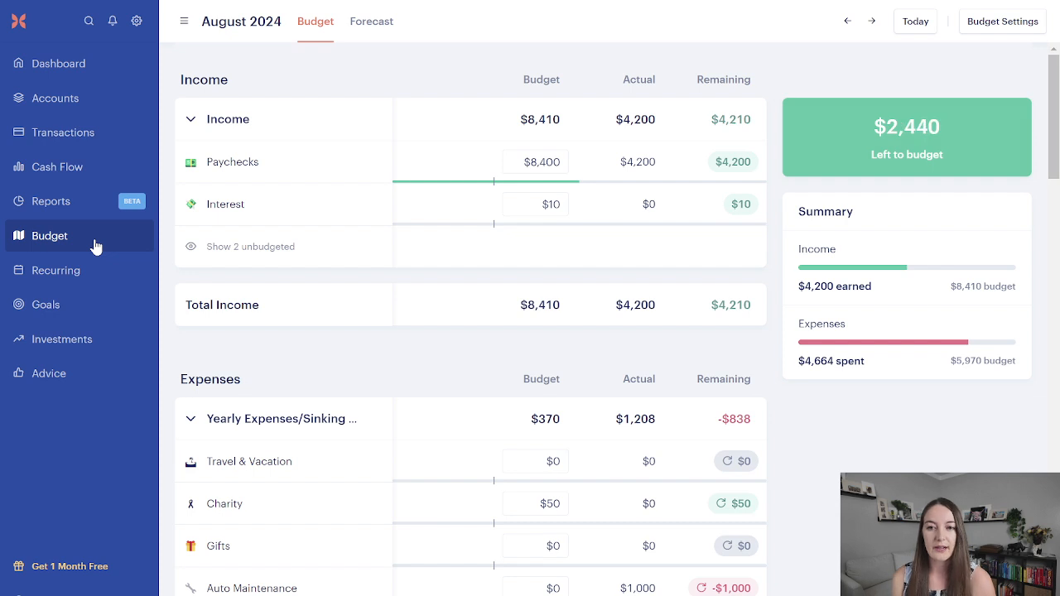
{"action": "scroll", "coordinate": [622, 336], "scroll_direction": "down", "scroll_amount": 2}
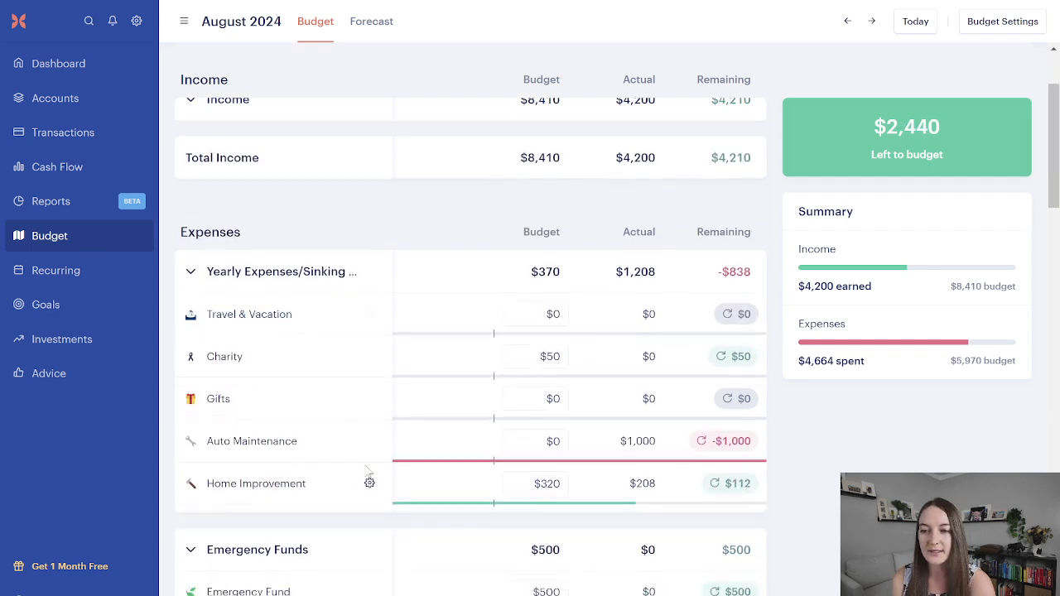
{"action": "scroll", "coordinate": [367, 474], "scroll_direction": "down", "scroll_amount": 2}
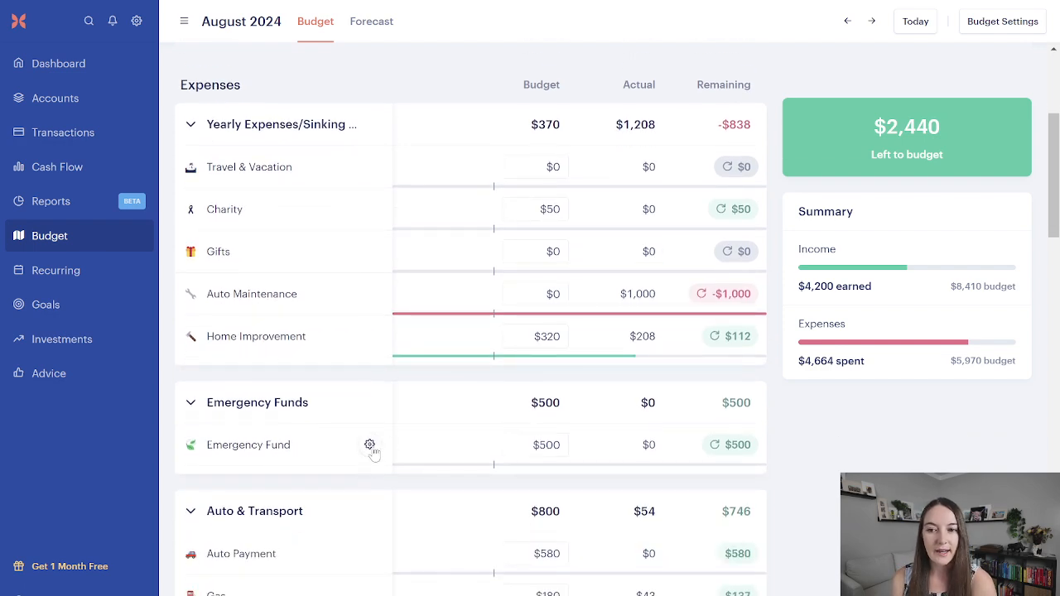
{"action": "left_click", "coordinate": [369, 445]}
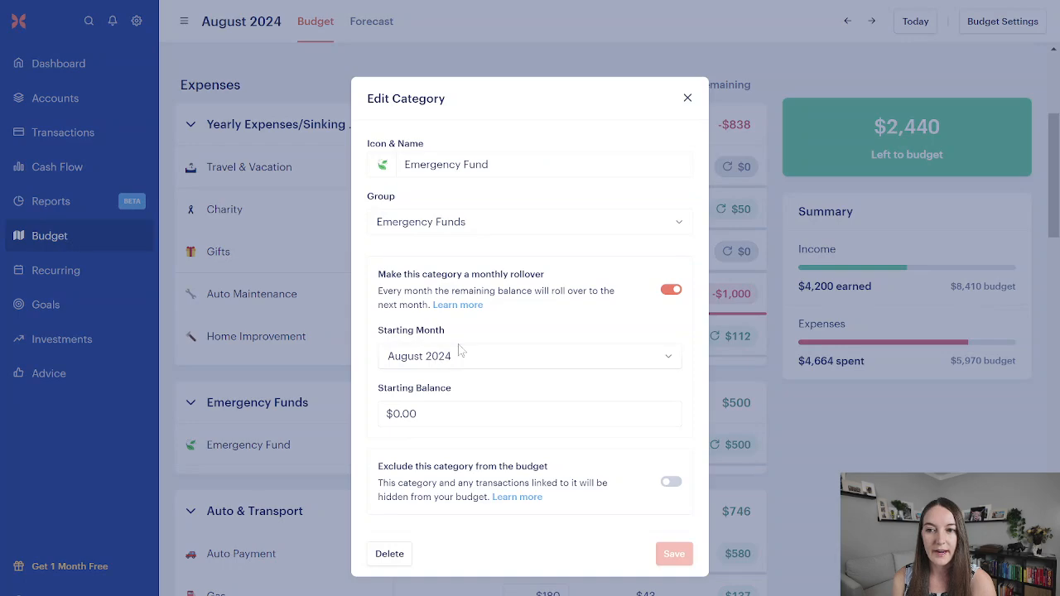
{"action": "triple_click", "coordinate": [411, 413]}
{"action": "left_click", "coordinate": [172, 193]}
Step: Check the Emergency Fund Joint Savings balance in the accounts, and set the Emergency Fund category's rollover starting balance to $50,115 in the budget
{"action": "left_click", "coordinate": [46, 99]}
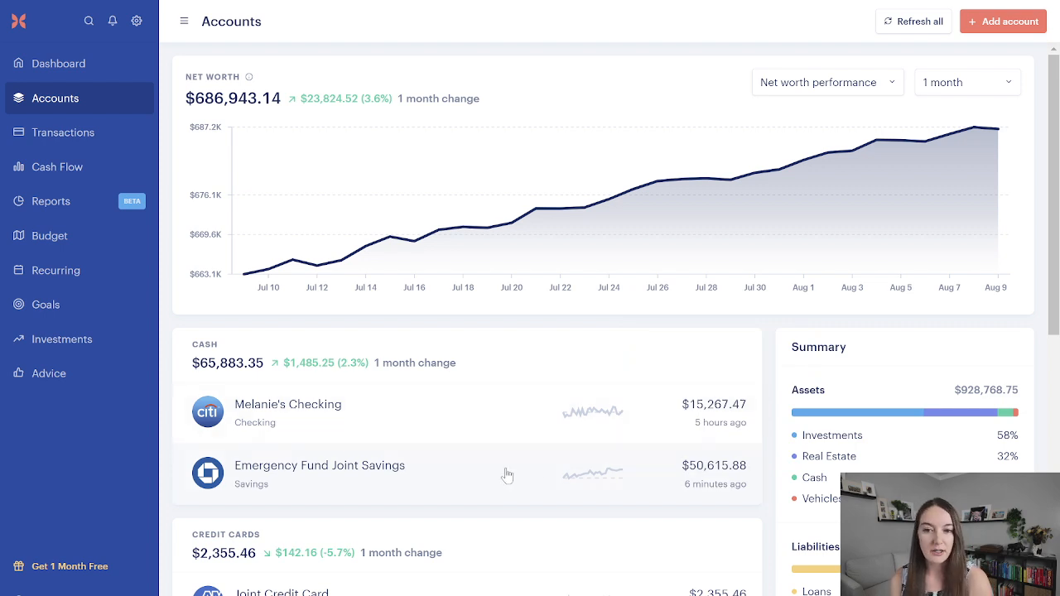
{"action": "mouse_move", "coordinate": [706, 483]}
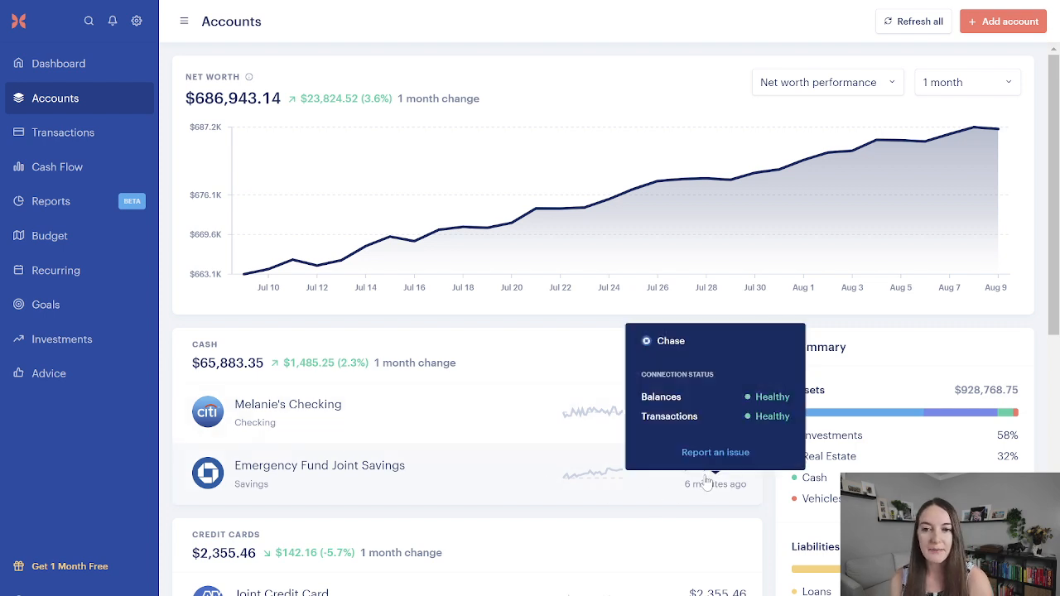
{"action": "left_click", "coordinate": [72, 248]}
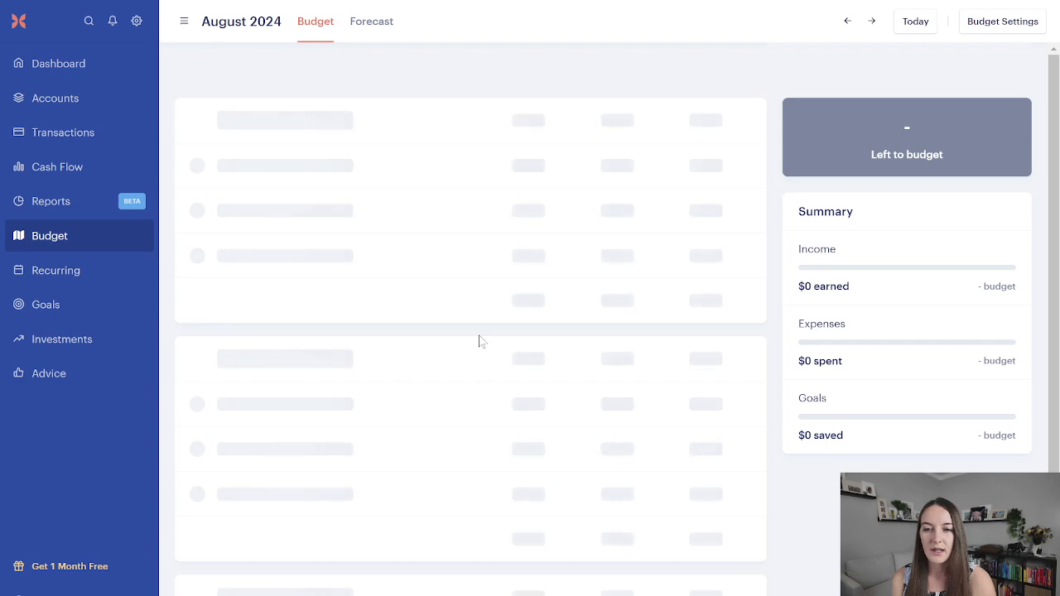
{"action": "scroll", "coordinate": [454, 425], "scroll_direction": "down", "scroll_amount": 3}
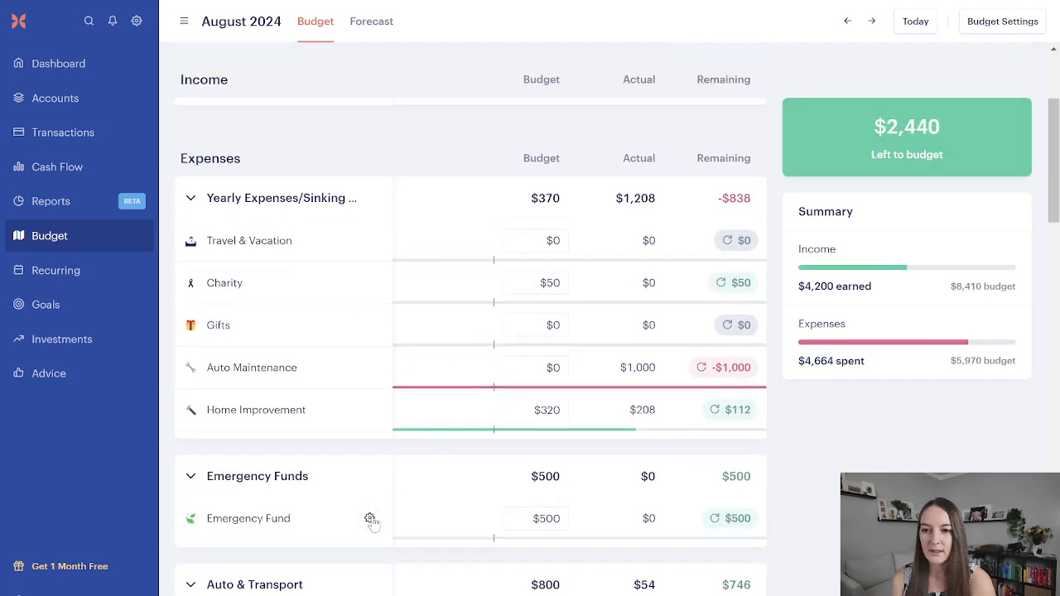
{"action": "left_click", "coordinate": [373, 518]}
{"action": "double_click", "coordinate": [405, 414]}
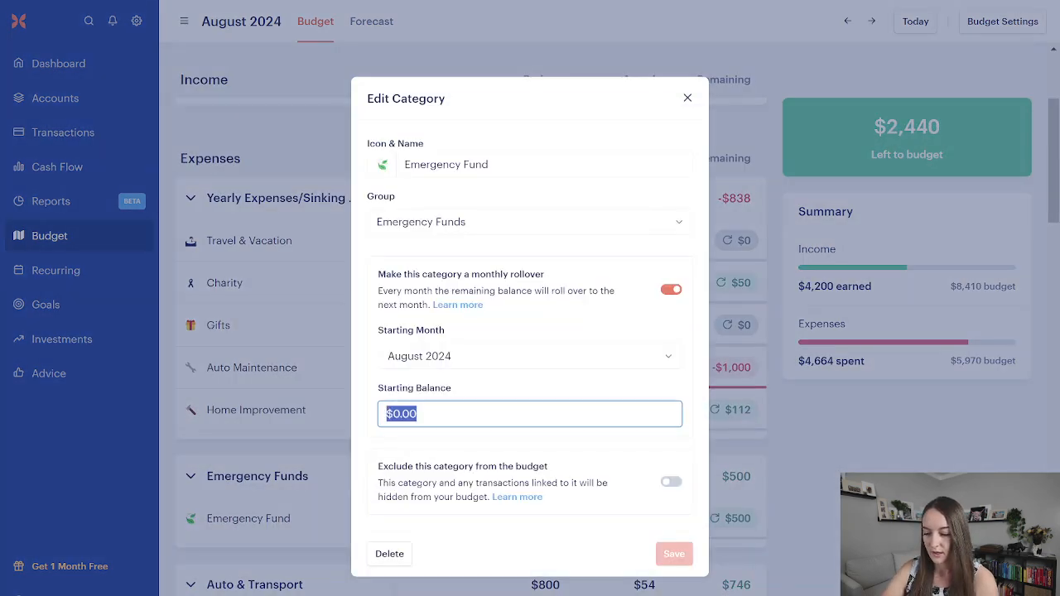
{"action": "type", "text": "50,115"}
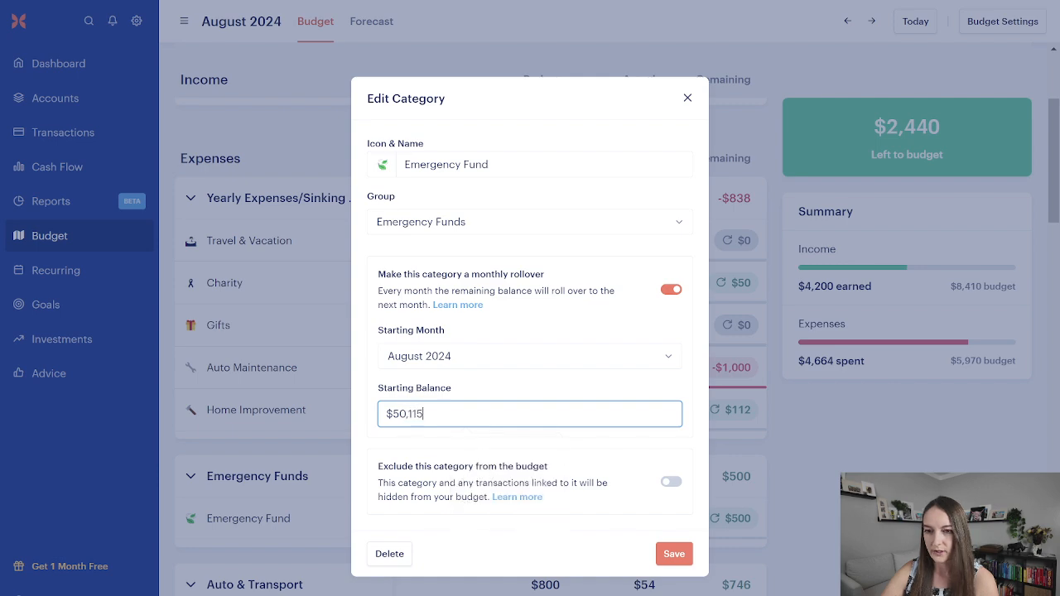
{"action": "left_click", "coordinate": [669, 555]}
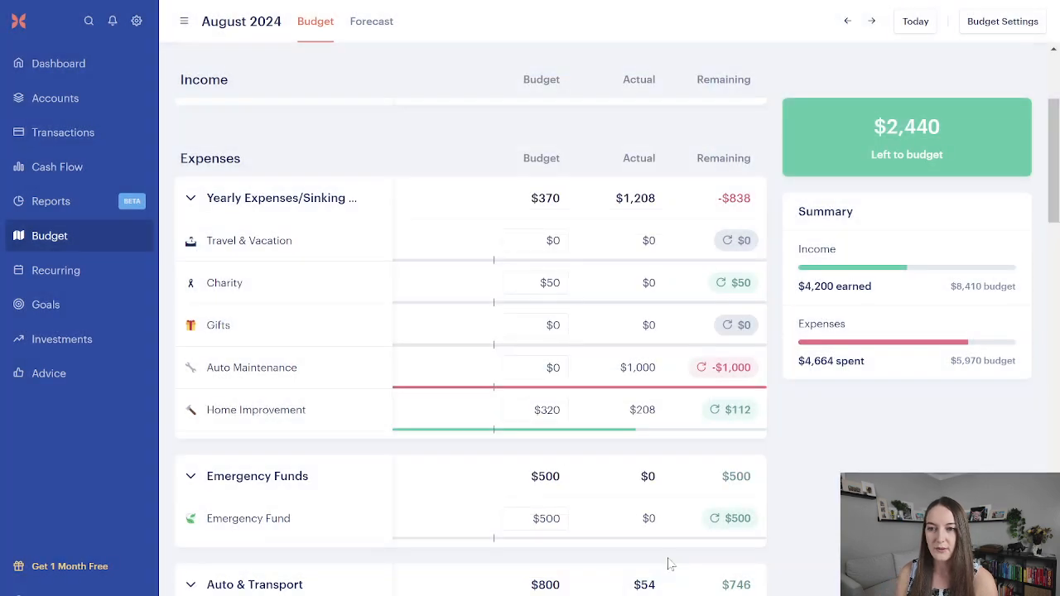
{"action": "scroll", "coordinate": [371, 447], "scroll_direction": "down", "scroll_amount": 1}
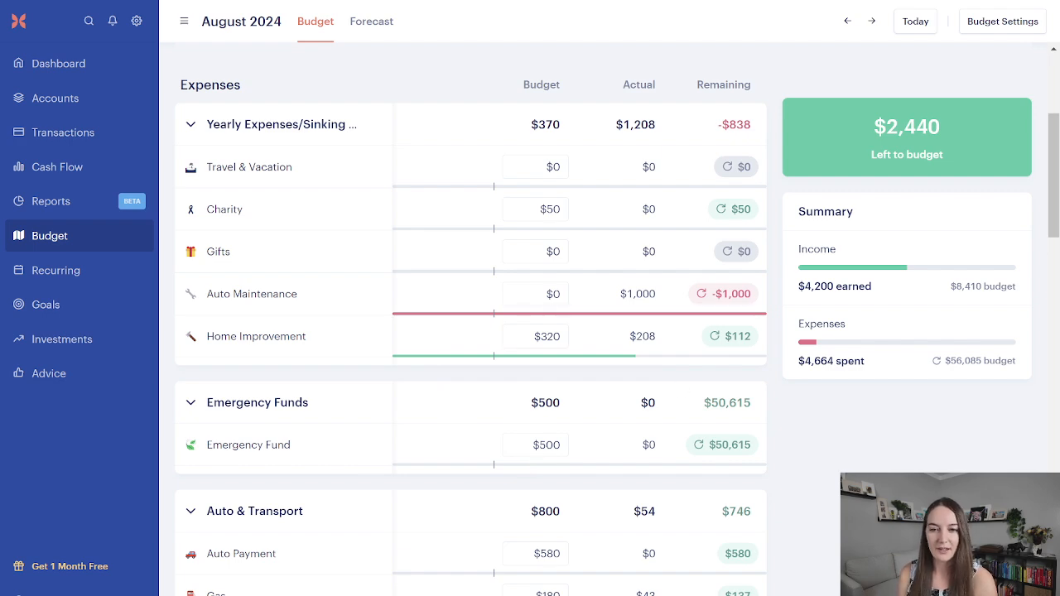
Step: Compare the Emergency Fund Joint Savings account balance with the Emergency Fund category's remaining amount in the August 2024 budget
{"action": "left_click", "coordinate": [95, 132]}
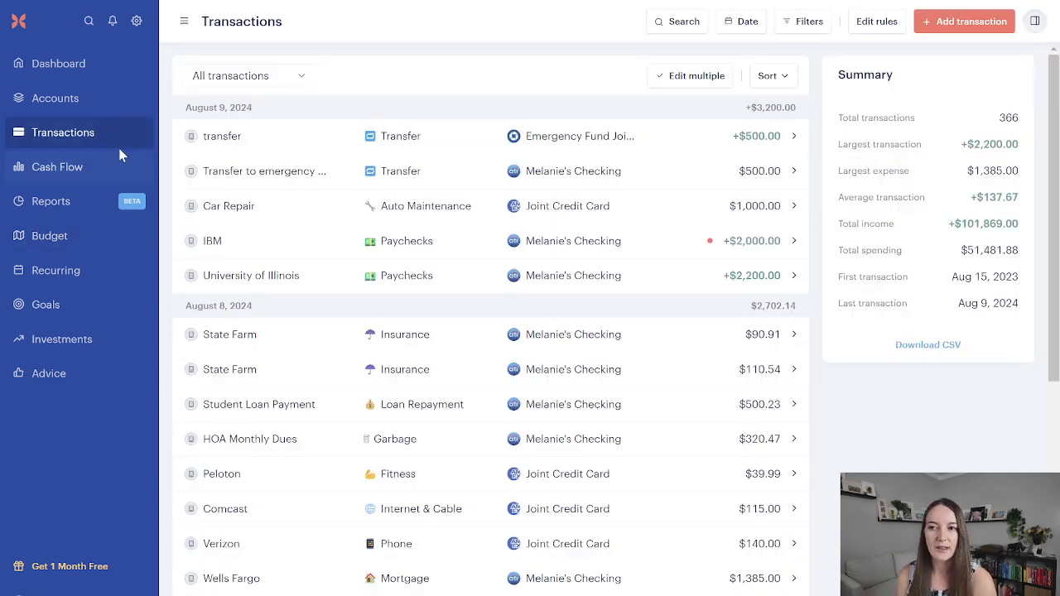
{"action": "left_click", "coordinate": [101, 106]}
{"action": "mouse_move", "coordinate": [700, 487]}
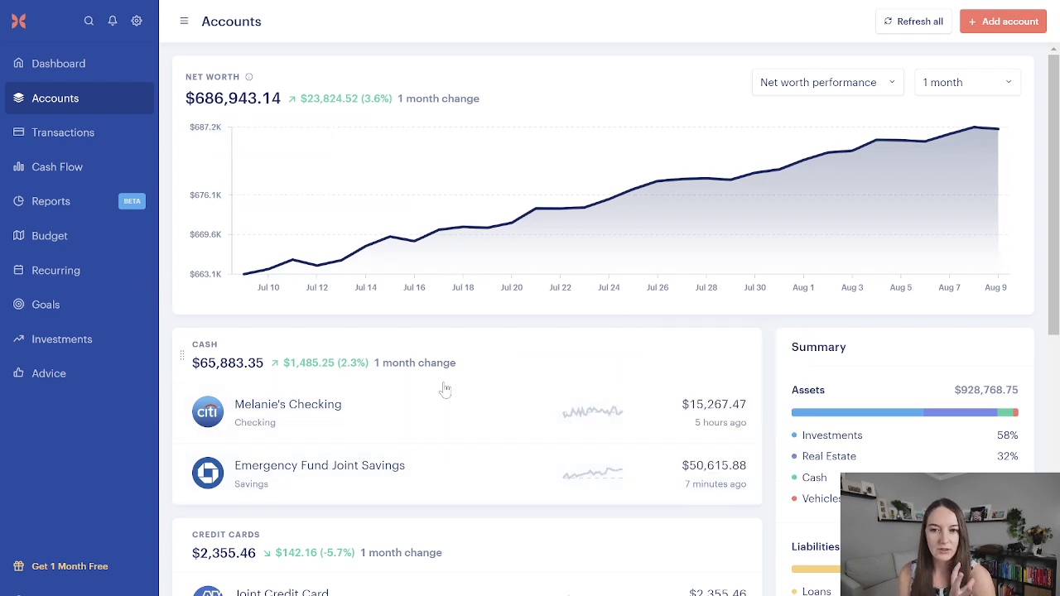
{"action": "left_click", "coordinate": [68, 250]}
{"action": "scroll", "coordinate": [403, 359], "scroll_direction": "down", "scroll_amount": 4}
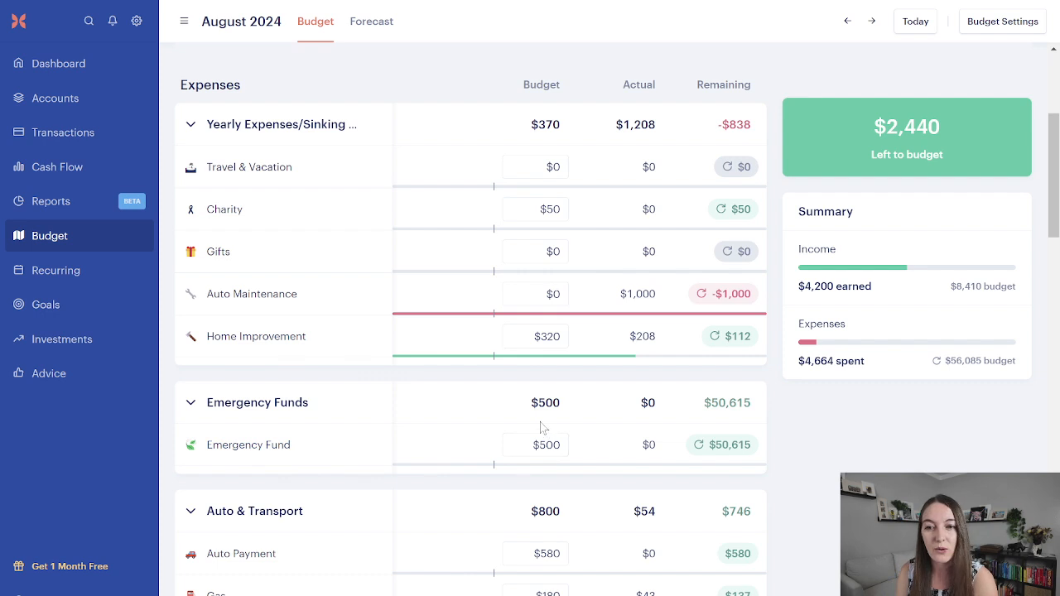
Step: Check the August 9 Car Repair transaction, and move $1,000 of budget from the Emergency Fund category to Auto Maintenance
{"action": "left_click", "coordinate": [62, 134]}
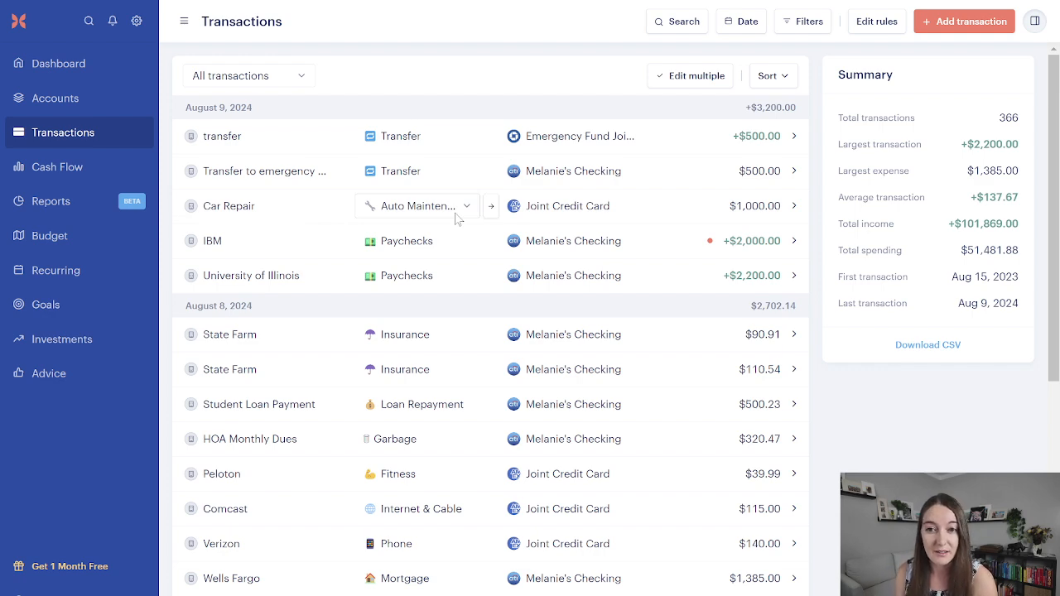
{"action": "left_click", "coordinate": [133, 242]}
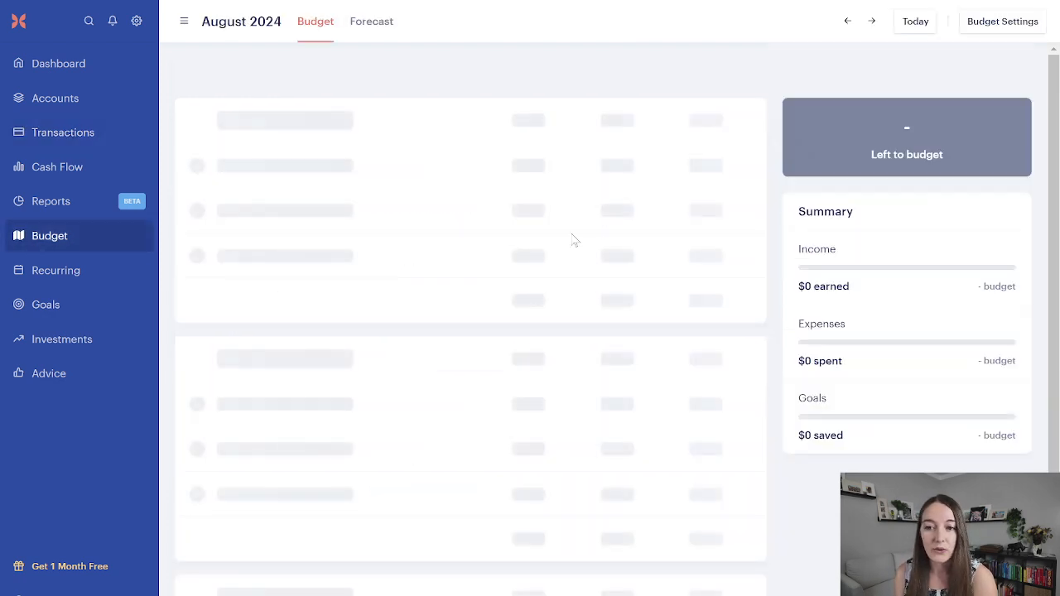
{"action": "scroll", "coordinate": [698, 431], "scroll_direction": "down", "scroll_amount": 3}
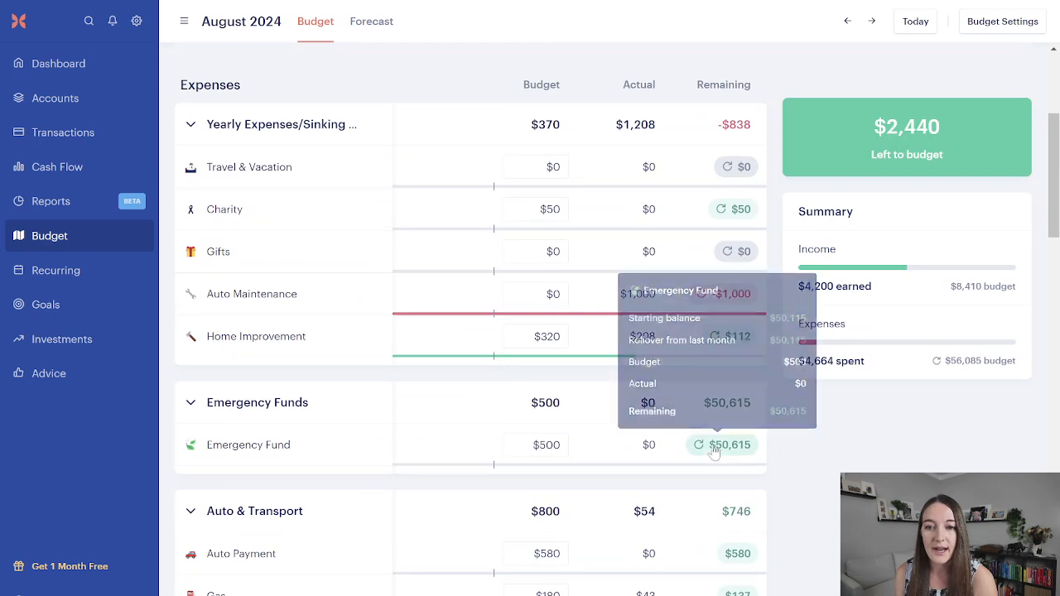
{"action": "left_click", "coordinate": [714, 451]}
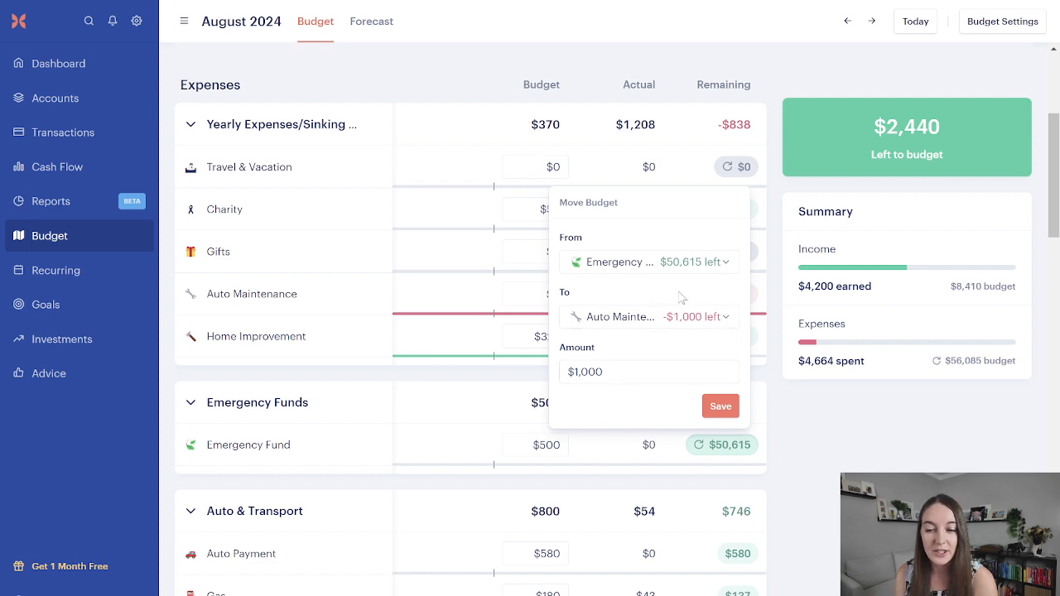
{"action": "left_click", "coordinate": [719, 409]}
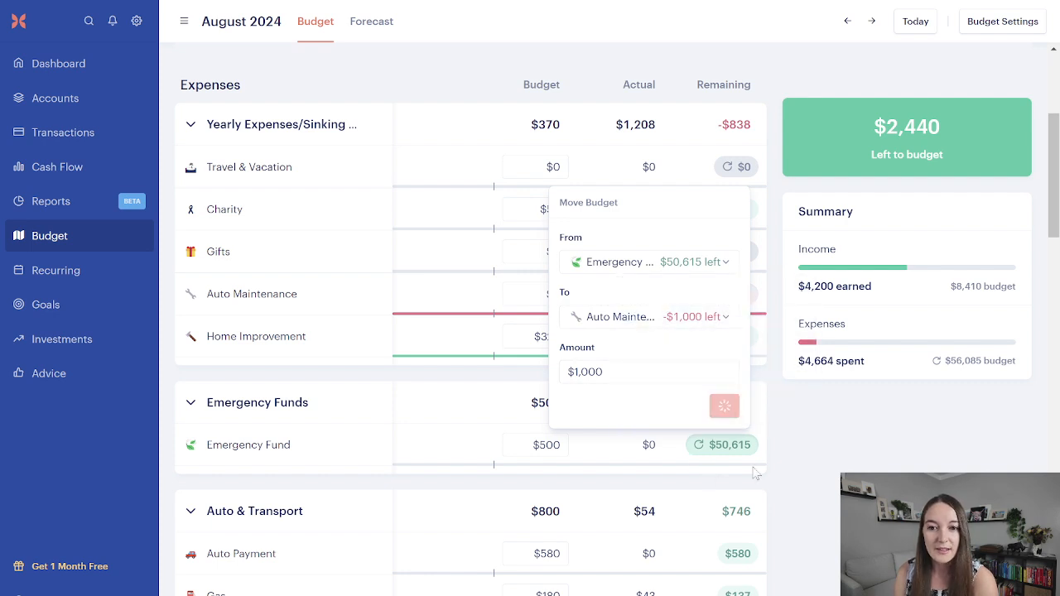
{"action": "mouse_move", "coordinate": [733, 457]}
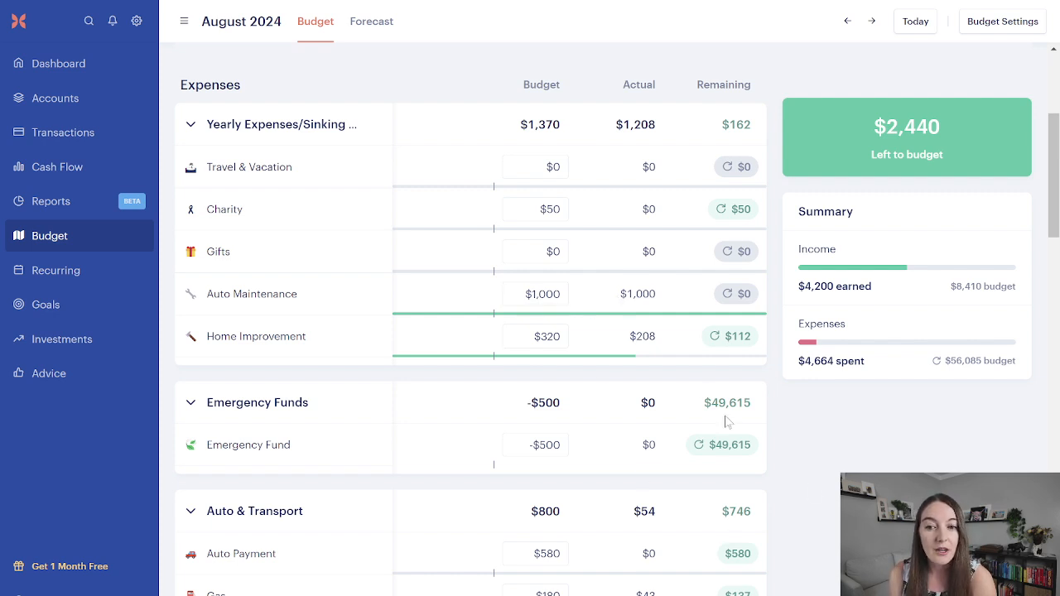
Step: Check the savings account balance again against the Emergency Fund and Auto Maintenance amounts in the August budget
{"action": "left_click", "coordinate": [78, 99]}
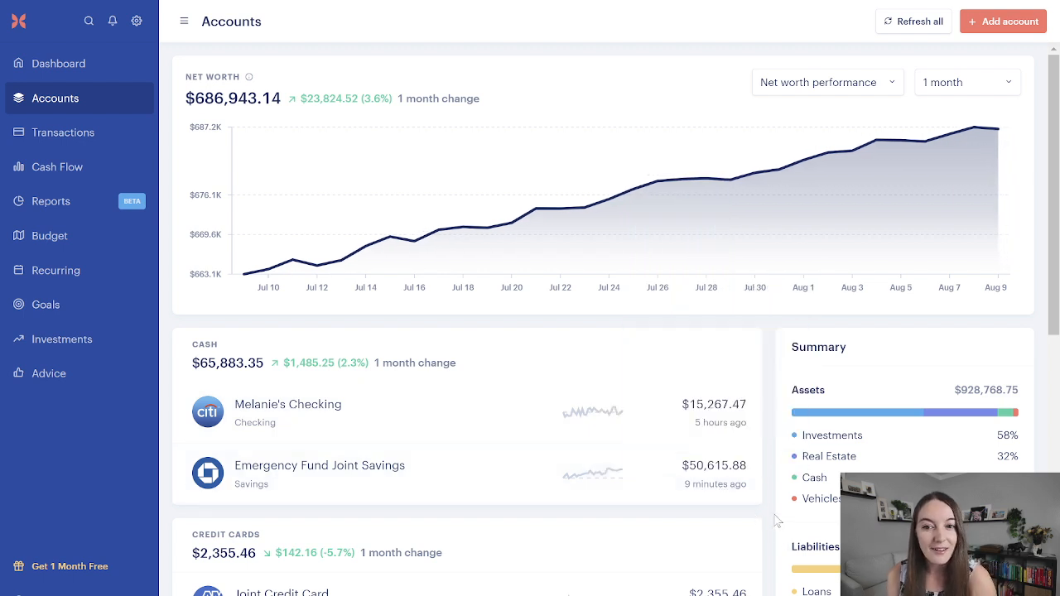
{"action": "left_click", "coordinate": [37, 247]}
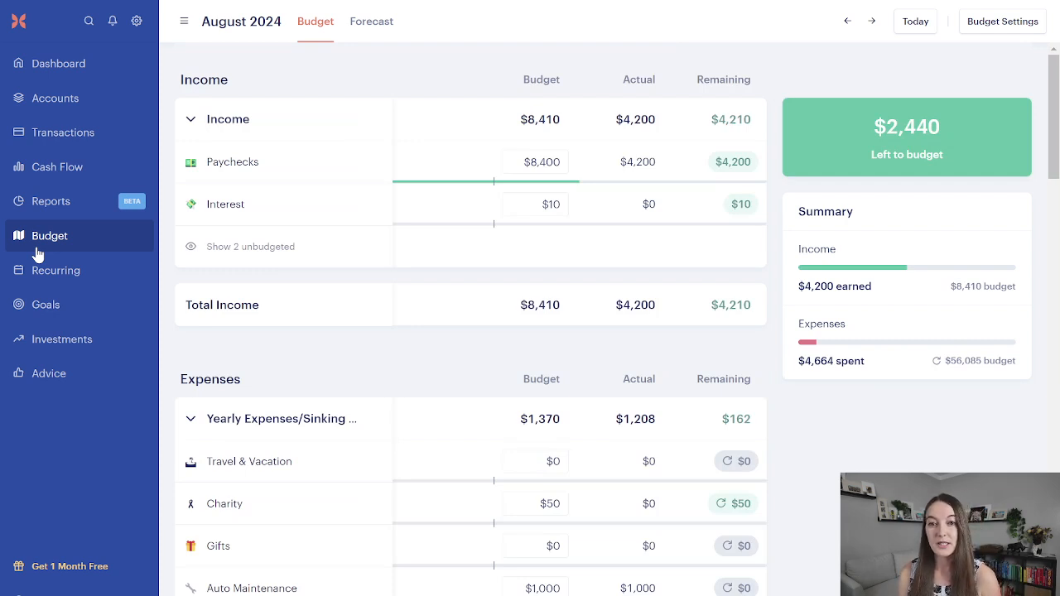
{"action": "scroll", "coordinate": [506, 273], "scroll_direction": "down", "scroll_amount": 3}
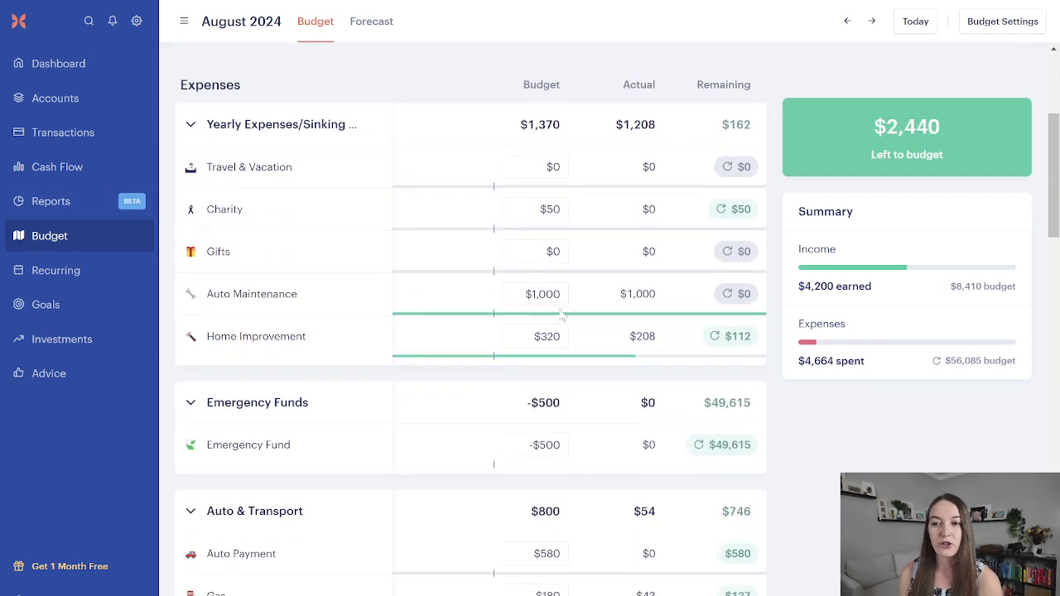
{"action": "scroll", "coordinate": [560, 314], "scroll_direction": "down", "scroll_amount": 1}
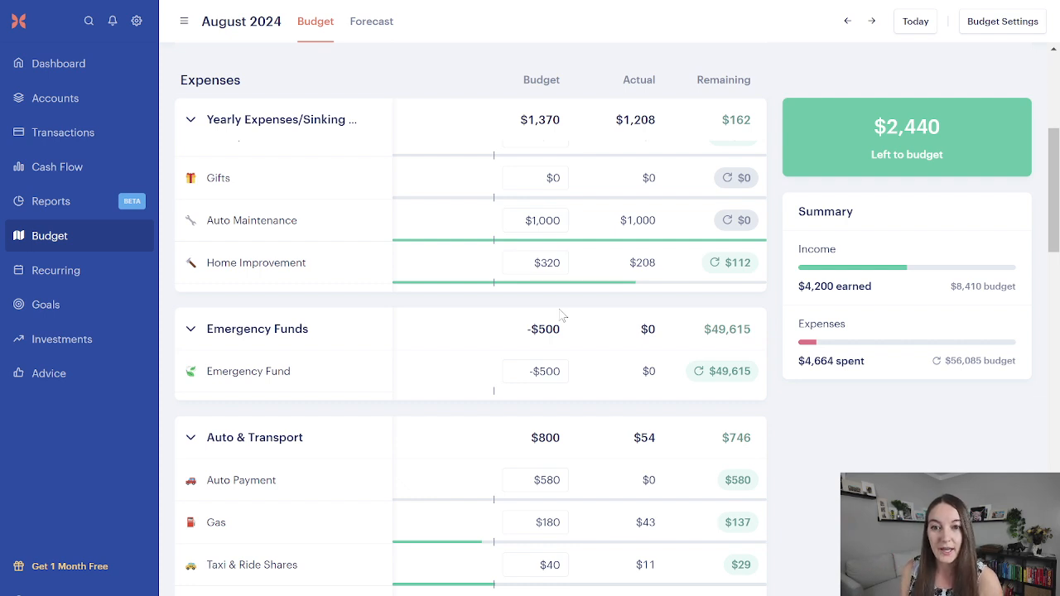
{"action": "mouse_move", "coordinate": [711, 373]}
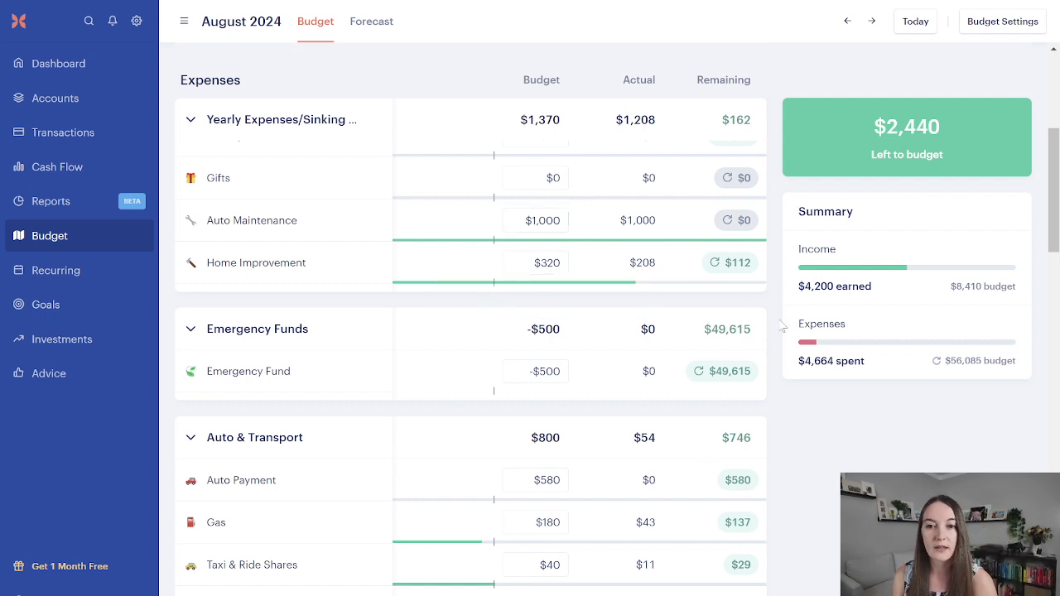
{"action": "left_click", "coordinate": [727, 373]}
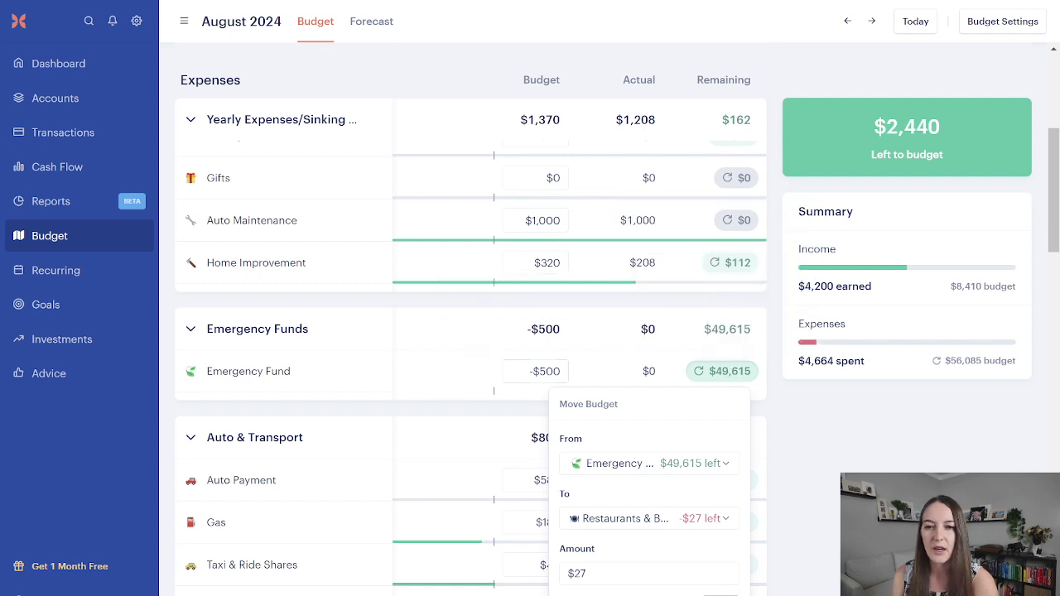
{"action": "left_click", "coordinate": [615, 344]}
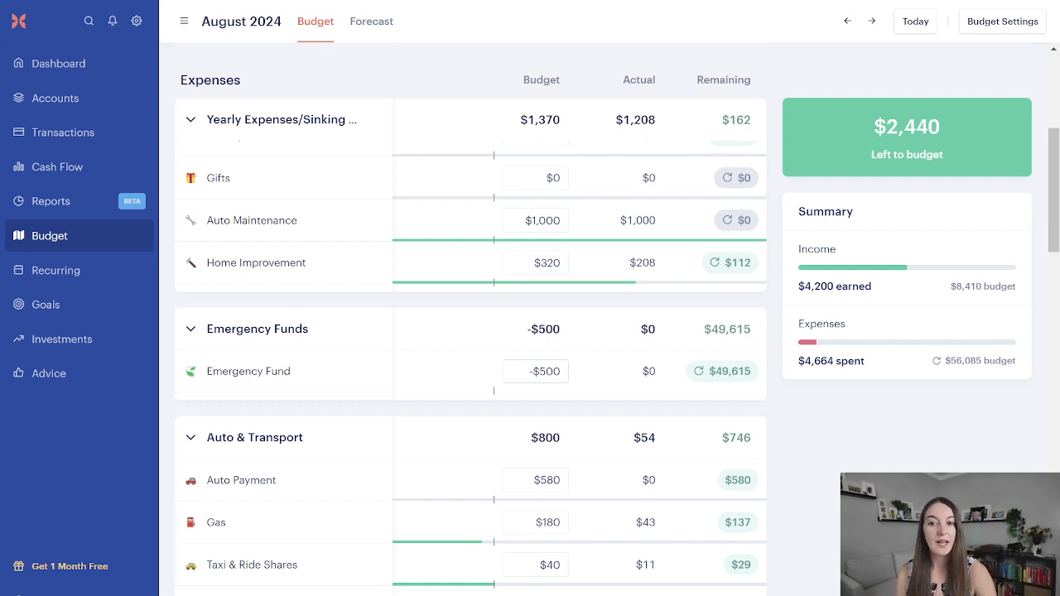
{"action": "mouse_move", "coordinate": [742, 388]}
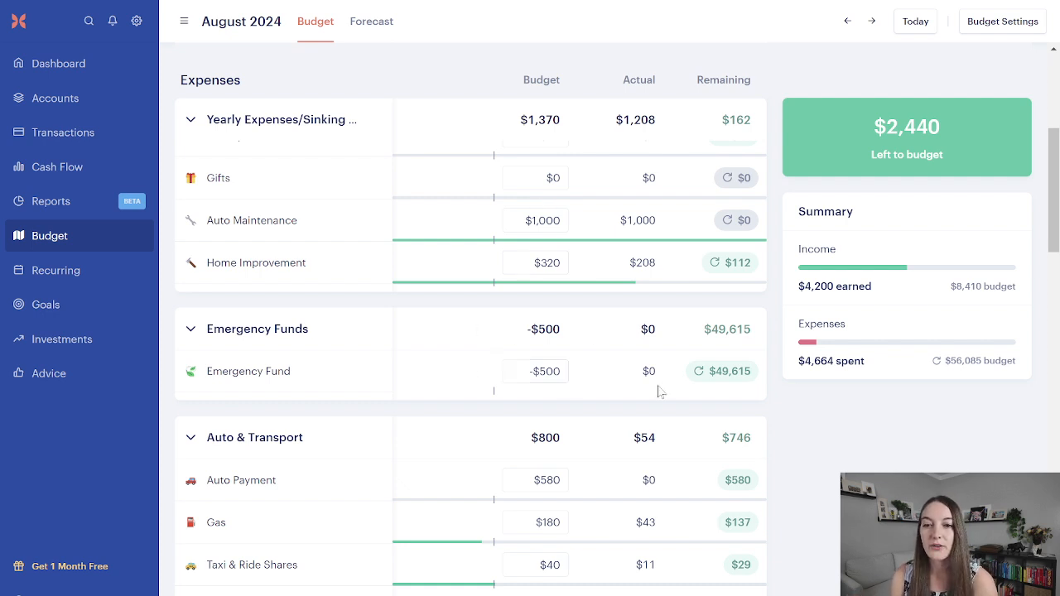
Step: Review the Emergency Funds group and its category in the household category settings
{"action": "left_click", "coordinate": [100, 313]}
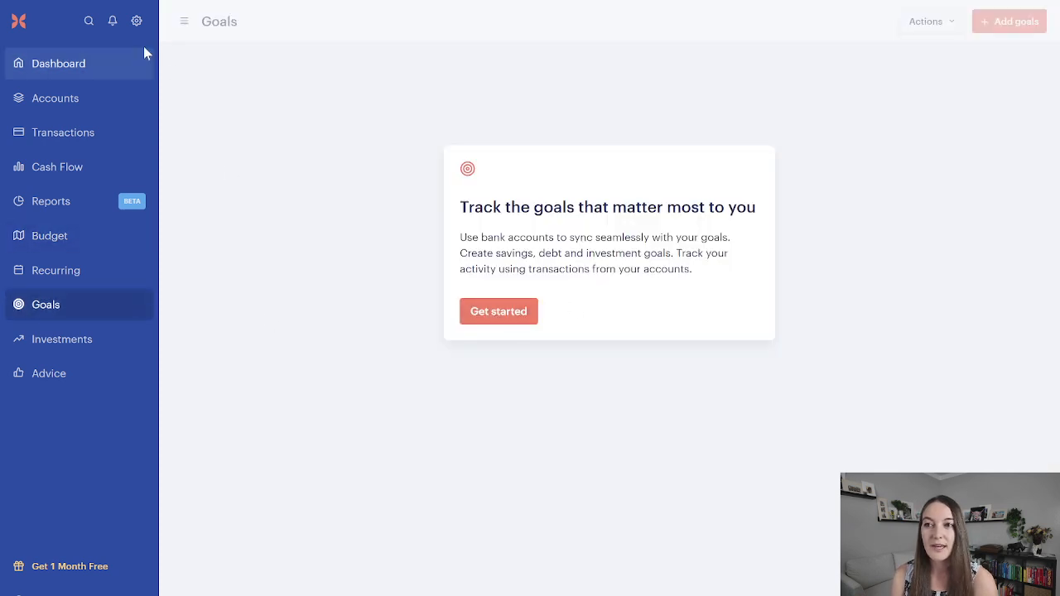
{"action": "left_click", "coordinate": [135, 22]}
{"action": "left_click", "coordinate": [270, 405]}
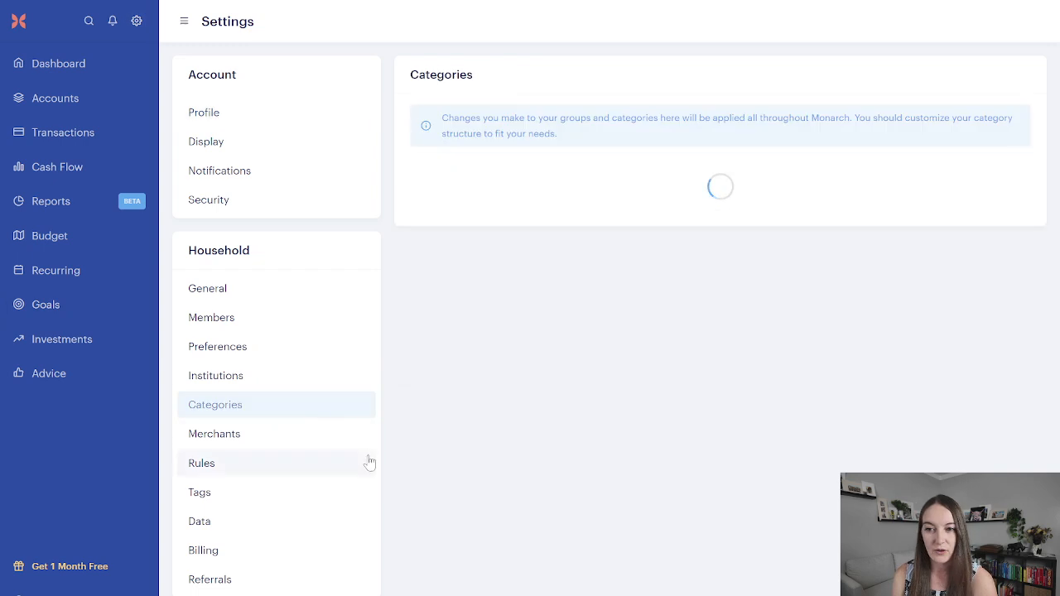
{"action": "scroll", "coordinate": [504, 467], "scroll_direction": "down", "scroll_amount": 4}
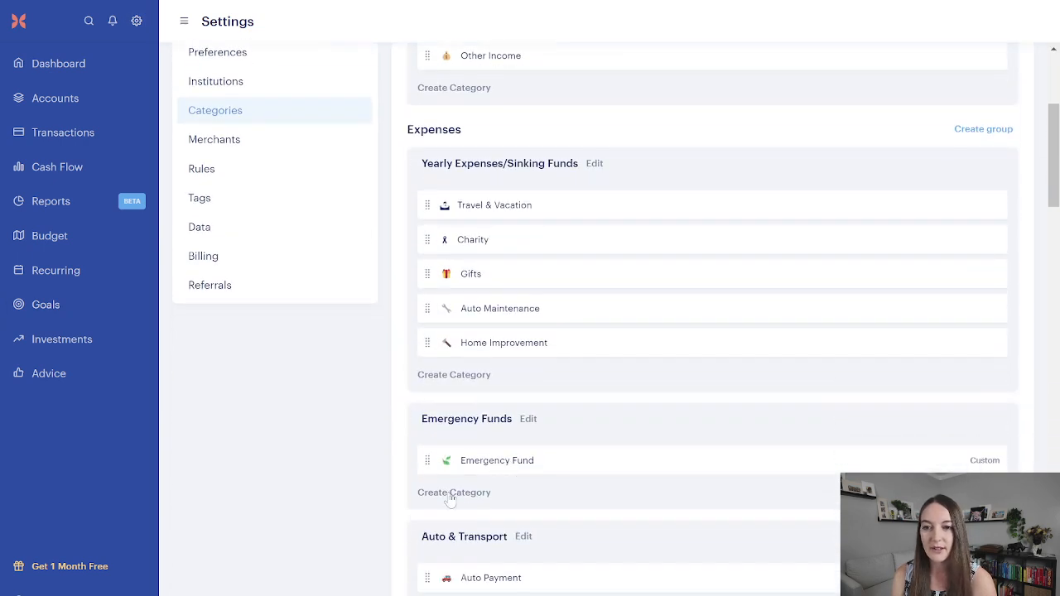
Step: Start a new goal, choose Emergency Fund as the save-up goal, and accept its #1 priority
{"action": "left_click", "coordinate": [55, 306]}
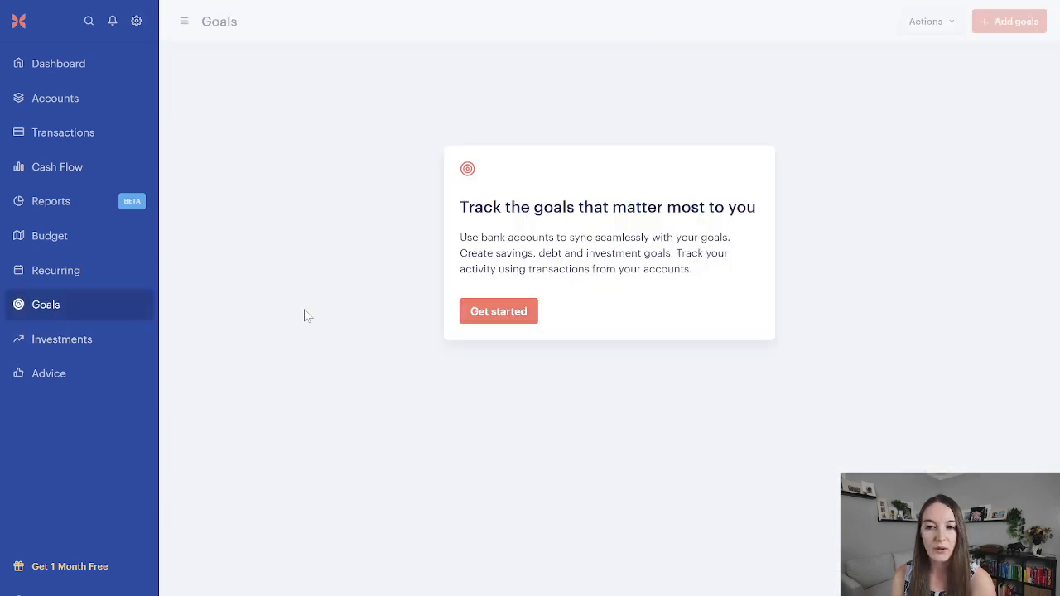
{"action": "left_click", "coordinate": [494, 315]}
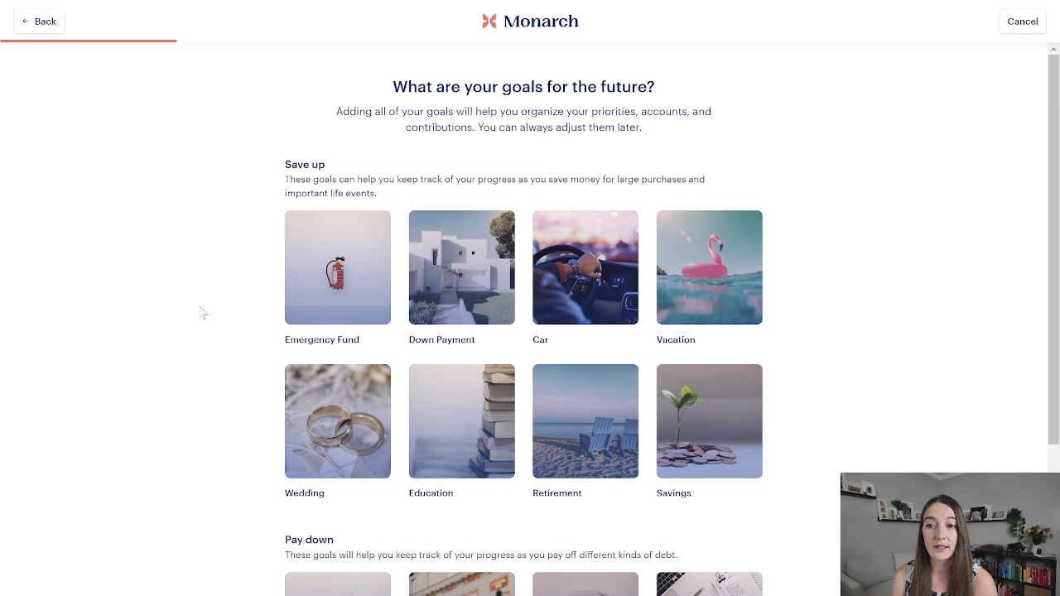
{"action": "left_click", "coordinate": [335, 302]}
{"action": "scroll", "coordinate": [501, 343], "scroll_direction": "down", "scroll_amount": 2}
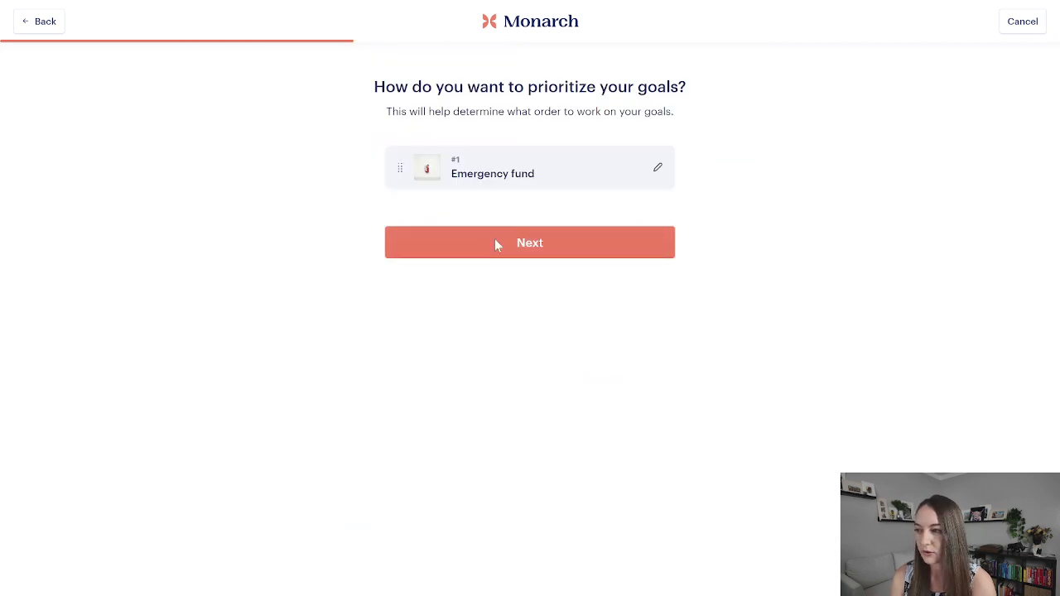
{"action": "left_click", "coordinate": [497, 243]}
Step: Set the Emergency fund goal's savings target to $50,000
{"action": "left_click", "coordinate": [497, 208]}
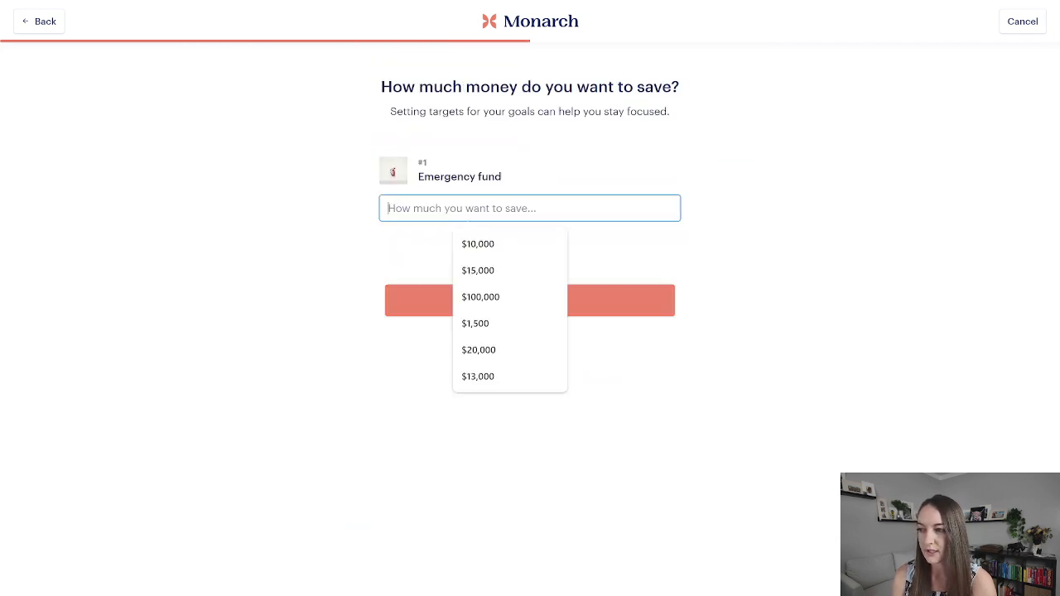
{"action": "type", "text": "50000"}
{"action": "left_click", "coordinate": [501, 244]}
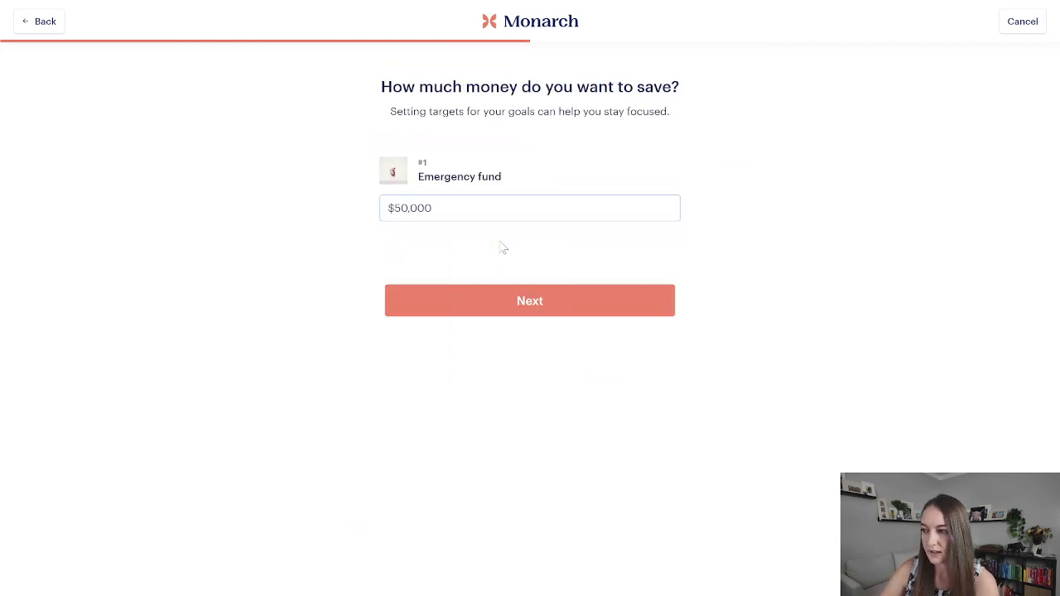
{"action": "left_click", "coordinate": [496, 301]}
Step: Assign the Emergency Fund Joint Savings account to the Emergency fund goal, always using the entire account balance
{"action": "left_click", "coordinate": [623, 175]}
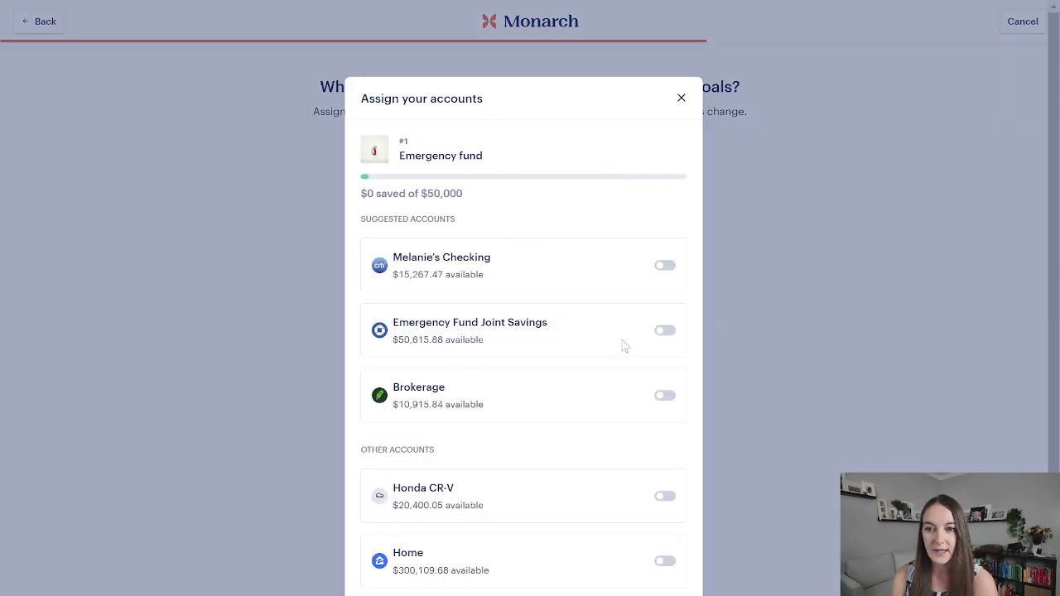
{"action": "left_click", "coordinate": [666, 331]}
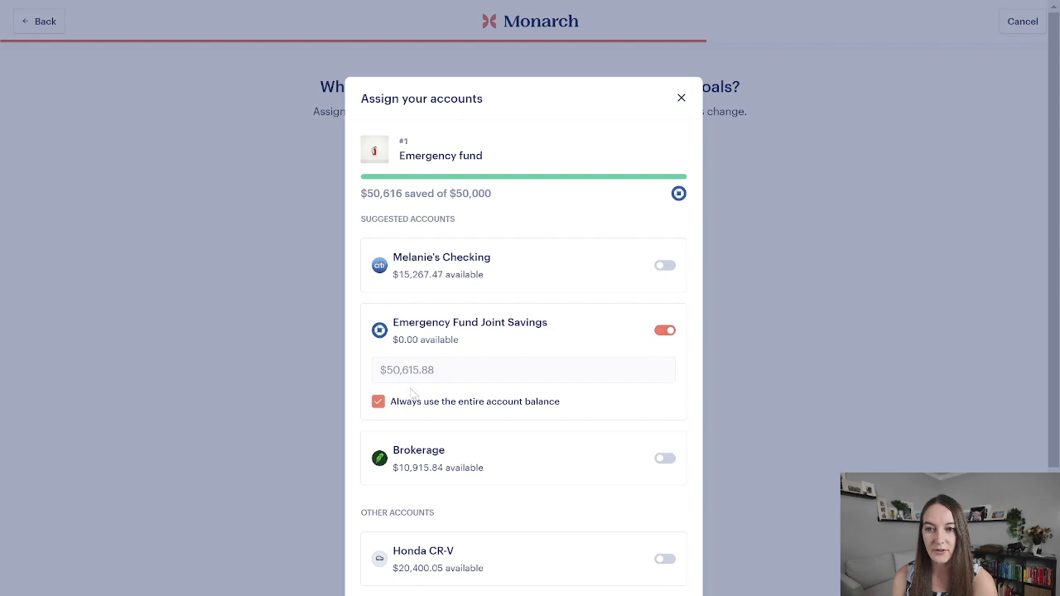
{"action": "scroll", "coordinate": [399, 385], "scroll_direction": "down", "scroll_amount": 3}
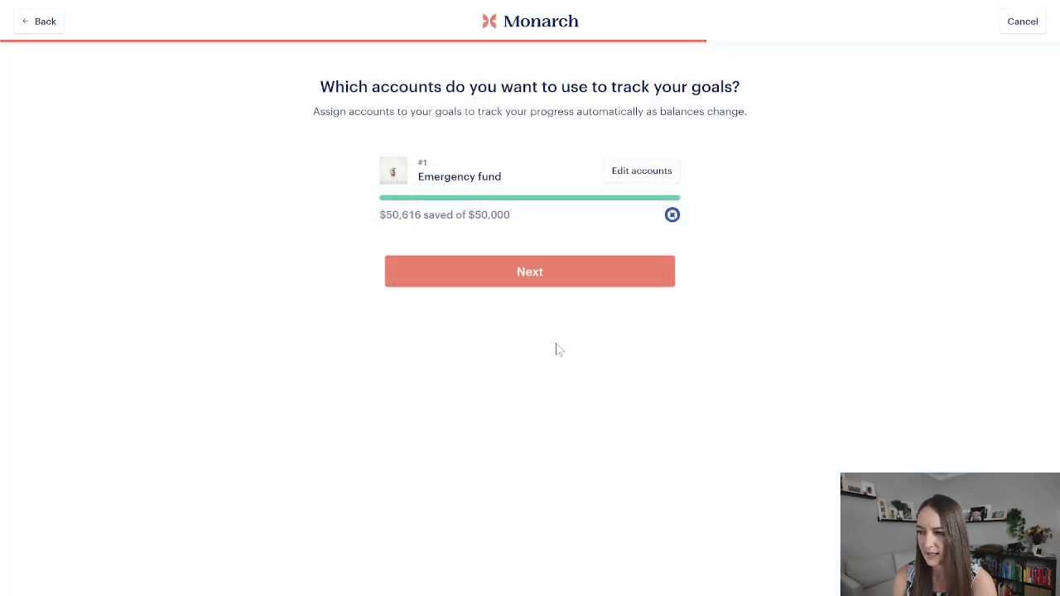
{"action": "left_click", "coordinate": [565, 282]}
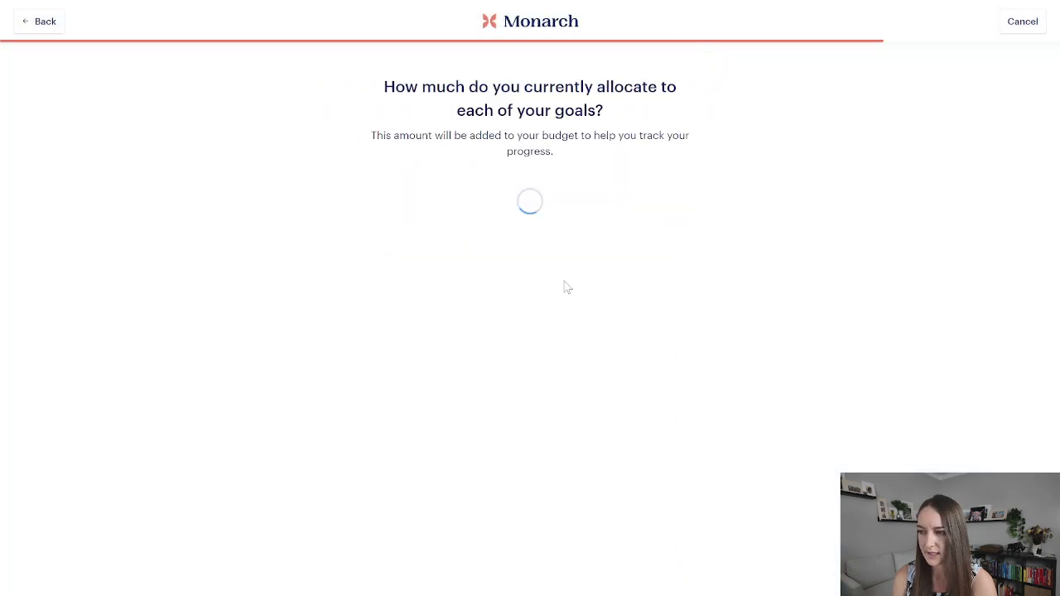
Step: Allocate $500 per month to the Emergency fund goal and finish creating the goal
{"action": "left_click", "coordinate": [529, 302]}
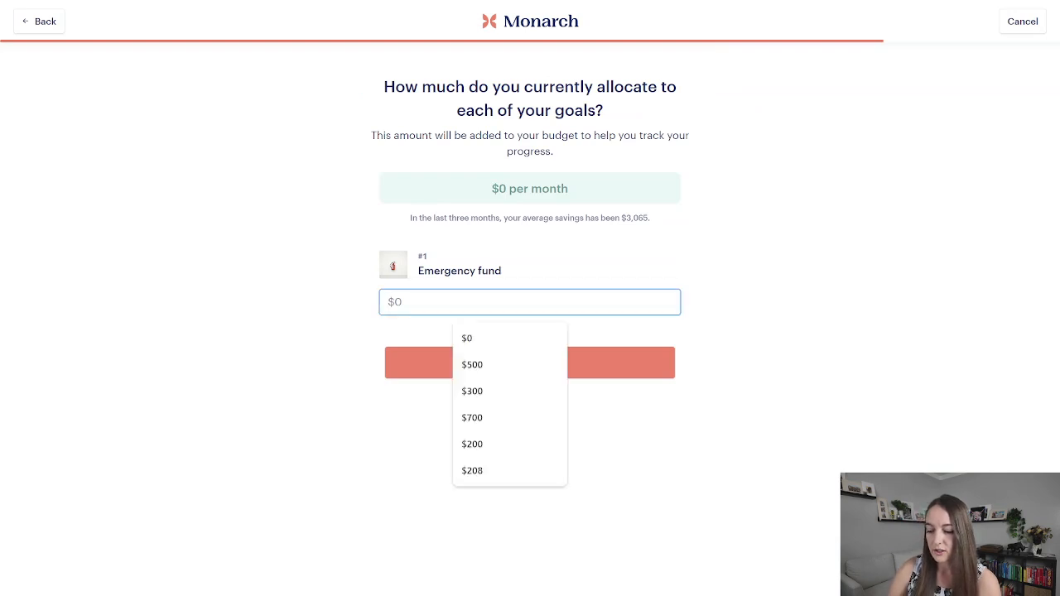
{"action": "type", "text": "500"}
{"action": "left_click", "coordinate": [668, 284]}
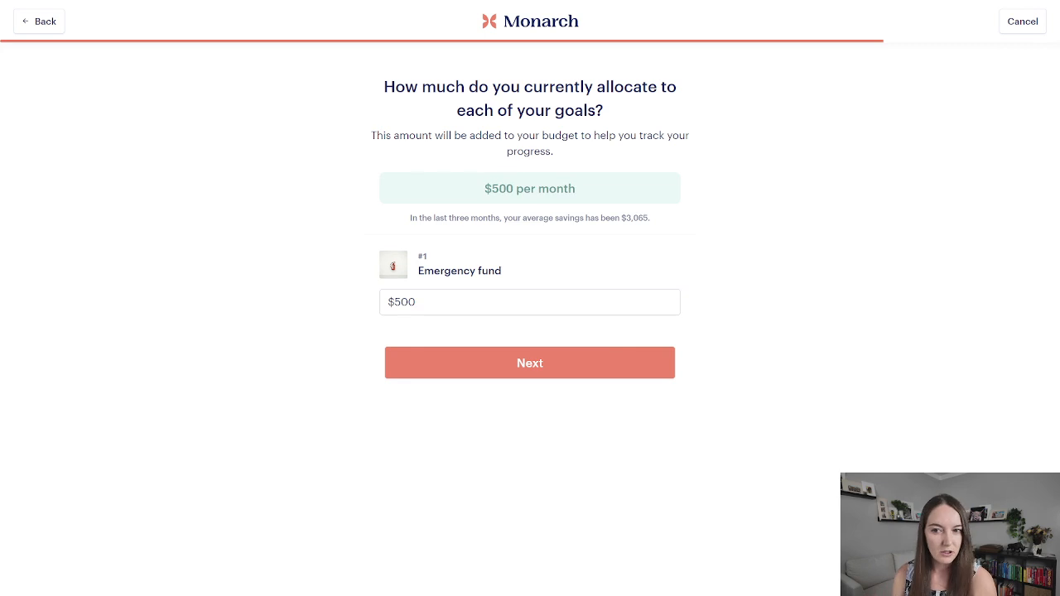
{"action": "left_click", "coordinate": [610, 367]}
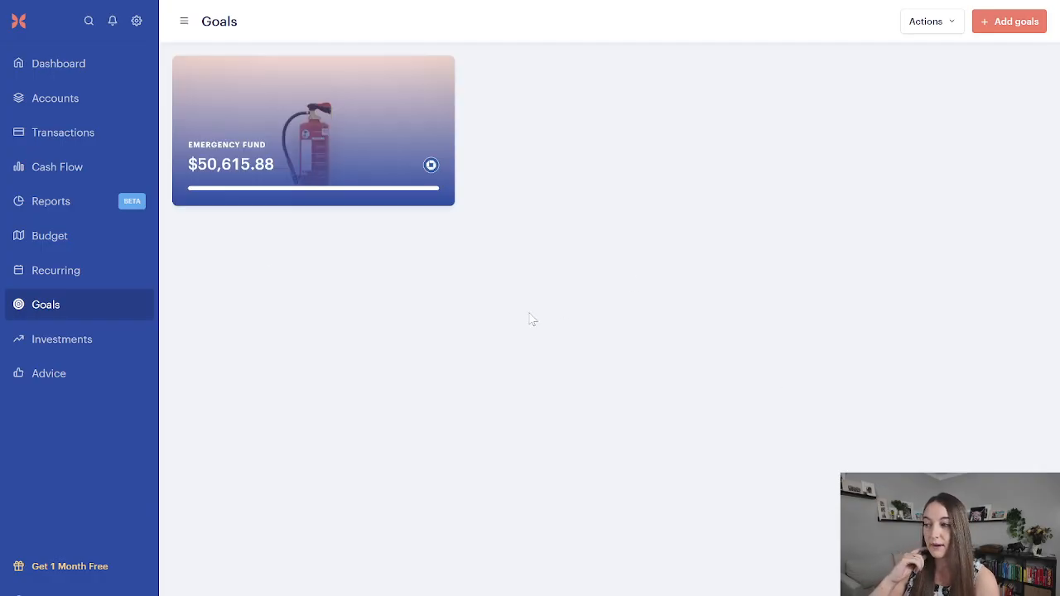
Step: Show the unbudgeted goal under Contributions in the August 2024 budget, and set the Emergency fund goal's budget to $500
{"action": "left_click", "coordinate": [50, 234]}
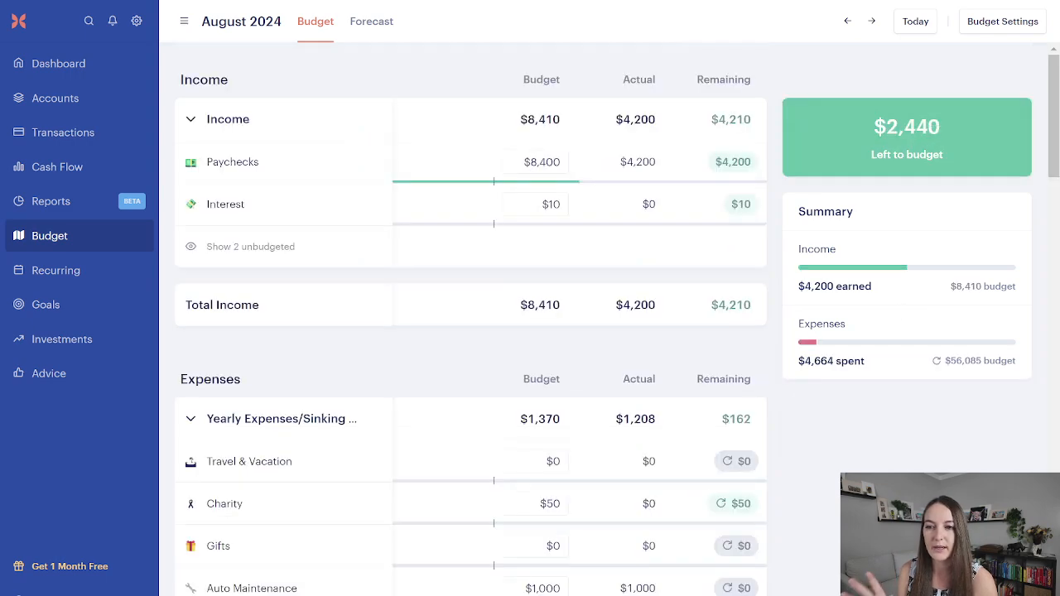
{"action": "scroll", "coordinate": [971, 345], "scroll_direction": "down", "scroll_amount": 20}
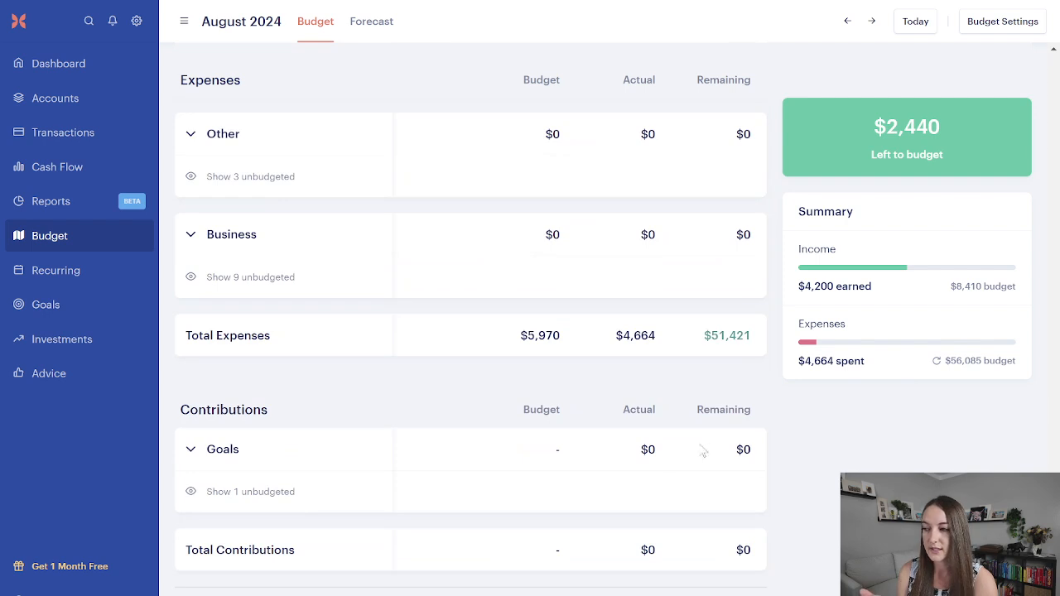
{"action": "left_click", "coordinate": [258, 493]}
{"action": "left_click", "coordinate": [537, 492]}
{"action": "type", "text": "500"}
{"action": "key", "text": "Return"}
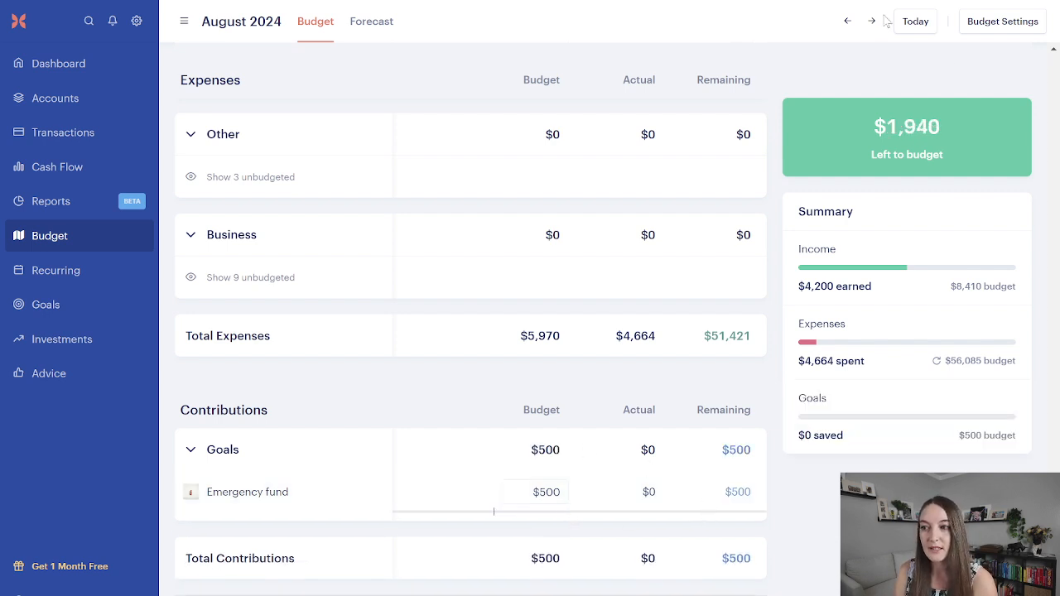
Step: Assign the +$500.00 transfer in the Emergency Fund Joint Savings account to the Emergency fund goal
{"action": "mouse_move", "coordinate": [955, 103]}
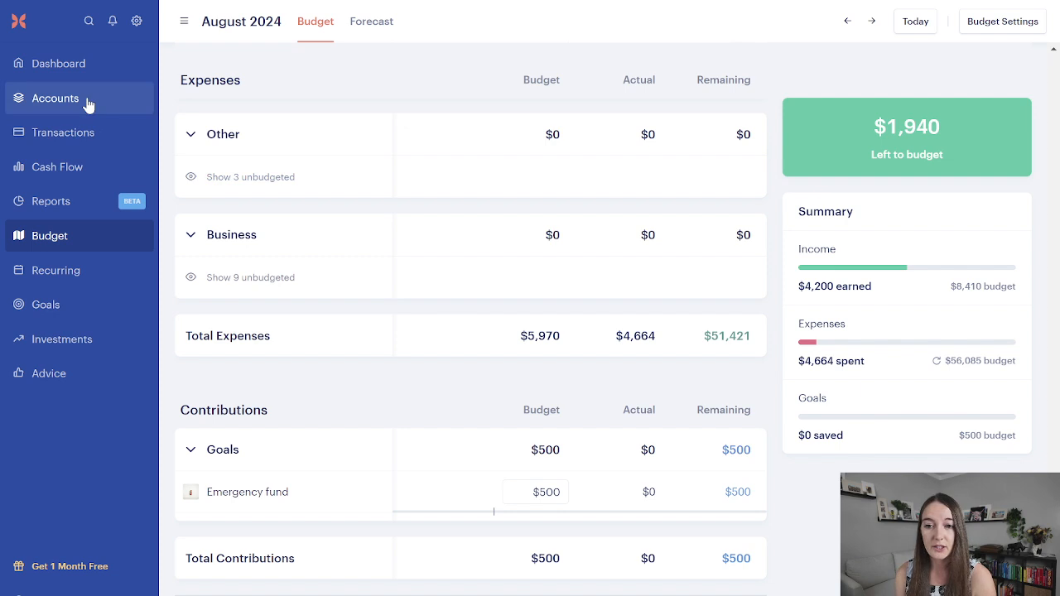
{"action": "left_click", "coordinate": [87, 131]}
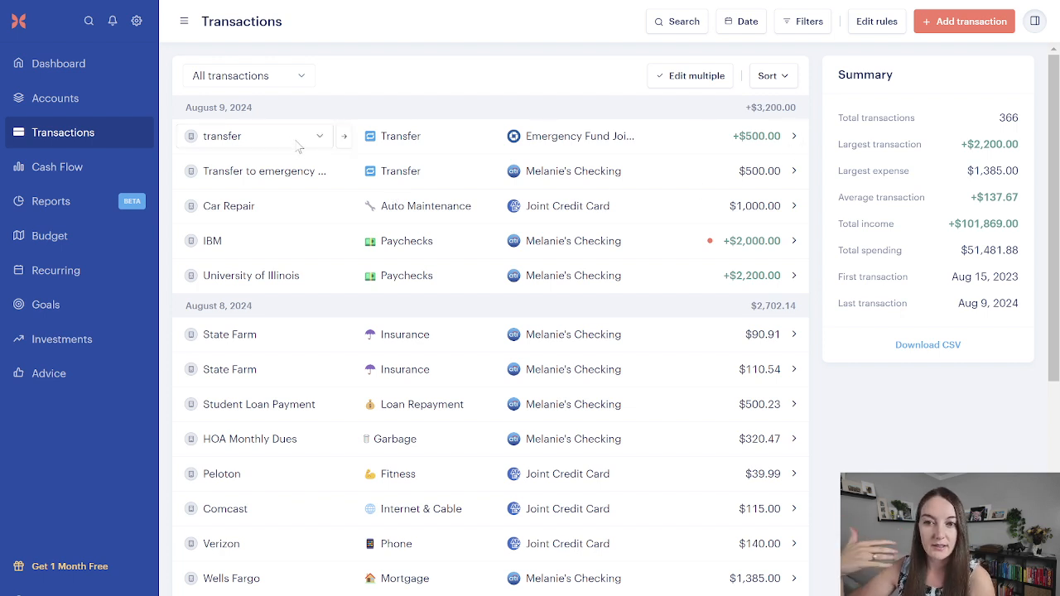
{"action": "left_click", "coordinate": [792, 138]}
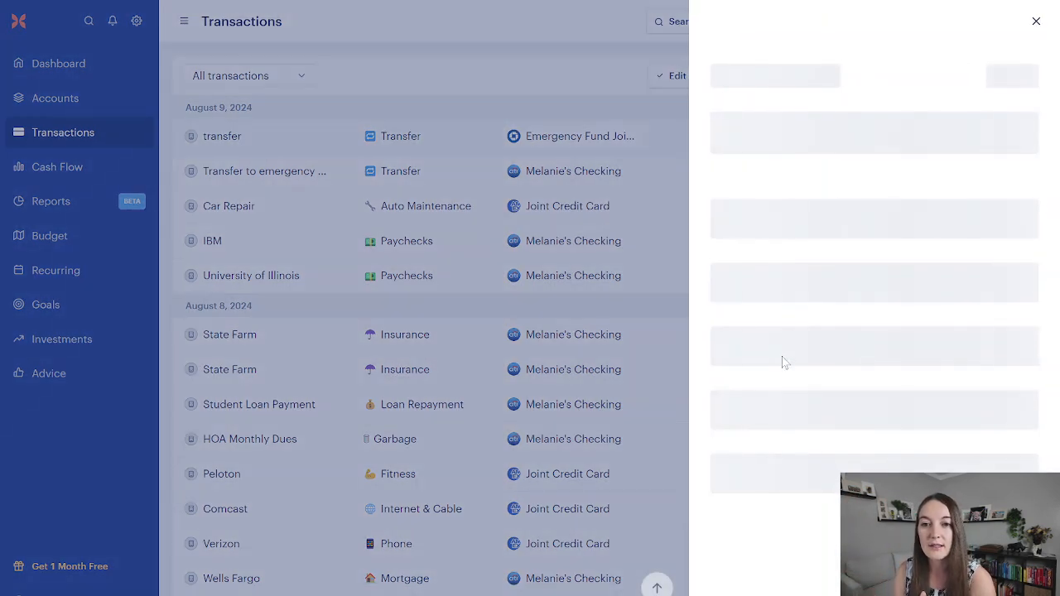
{"action": "left_click", "coordinate": [757, 407]}
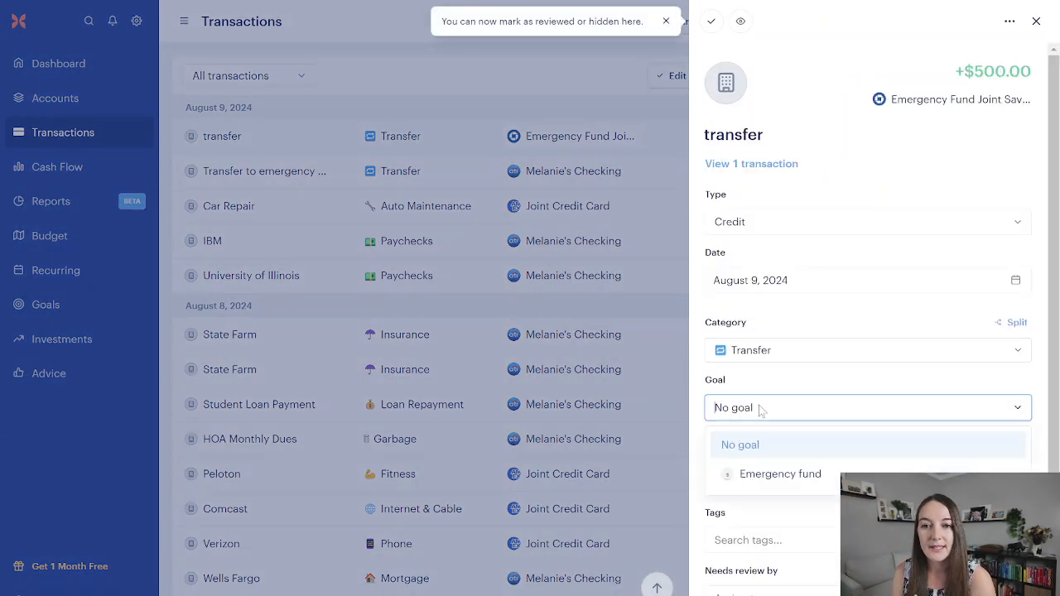
{"action": "left_click", "coordinate": [752, 472]}
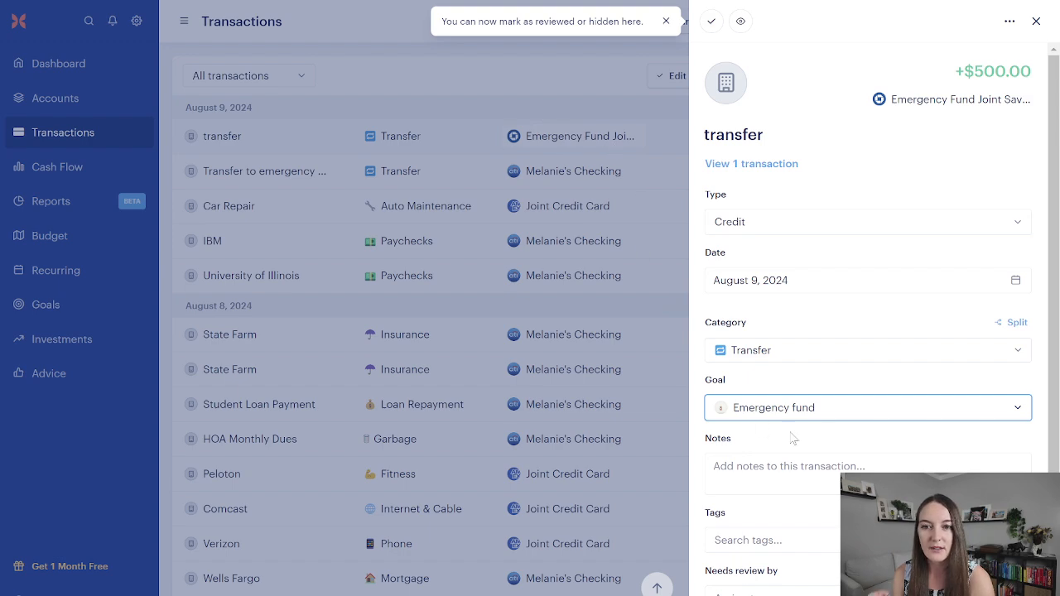
{"action": "left_click", "coordinate": [641, 313]}
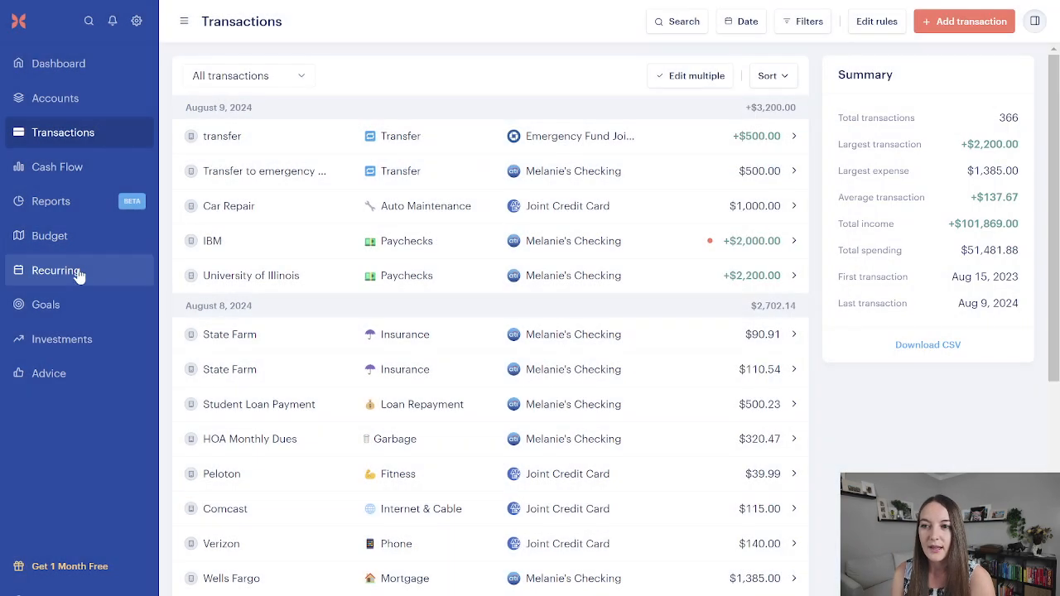
Step: Check the Emergency fund goal's contribution and the expense categories in the August 2024 budget
{"action": "left_click", "coordinate": [77, 242]}
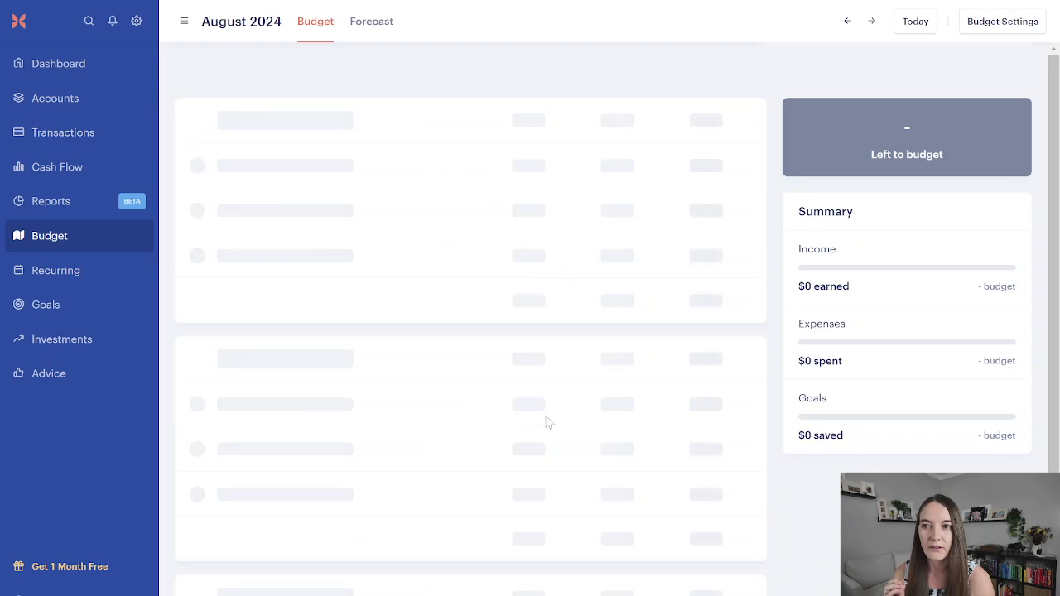
{"action": "scroll", "coordinate": [543, 419], "scroll_direction": "down", "scroll_amount": 10}
{"action": "scroll", "coordinate": [537, 402], "scroll_direction": "down", "scroll_amount": 10}
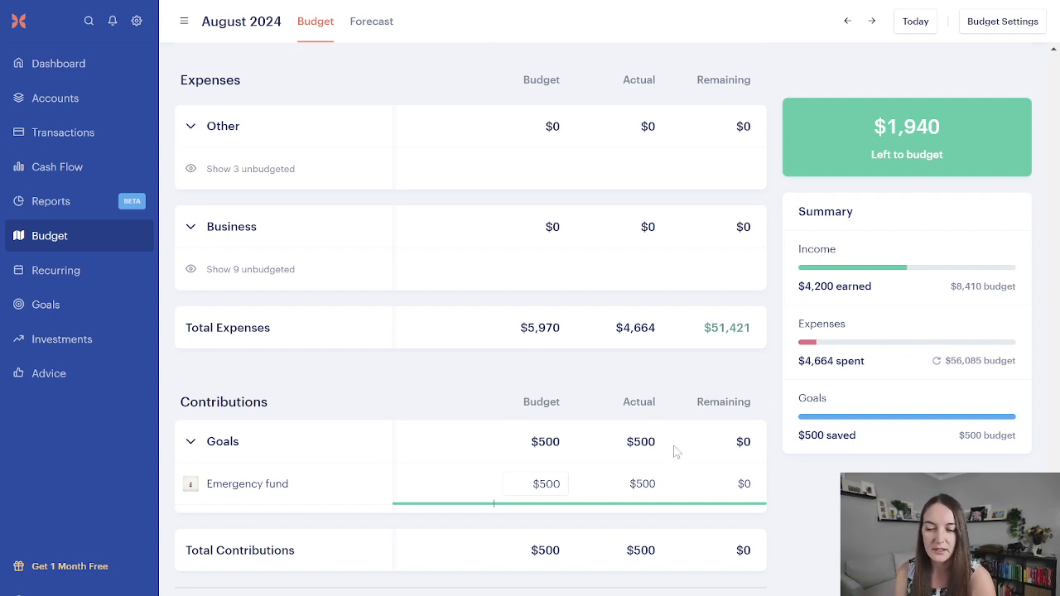
{"action": "scroll", "coordinate": [660, 452], "scroll_direction": "up", "scroll_amount": 3}
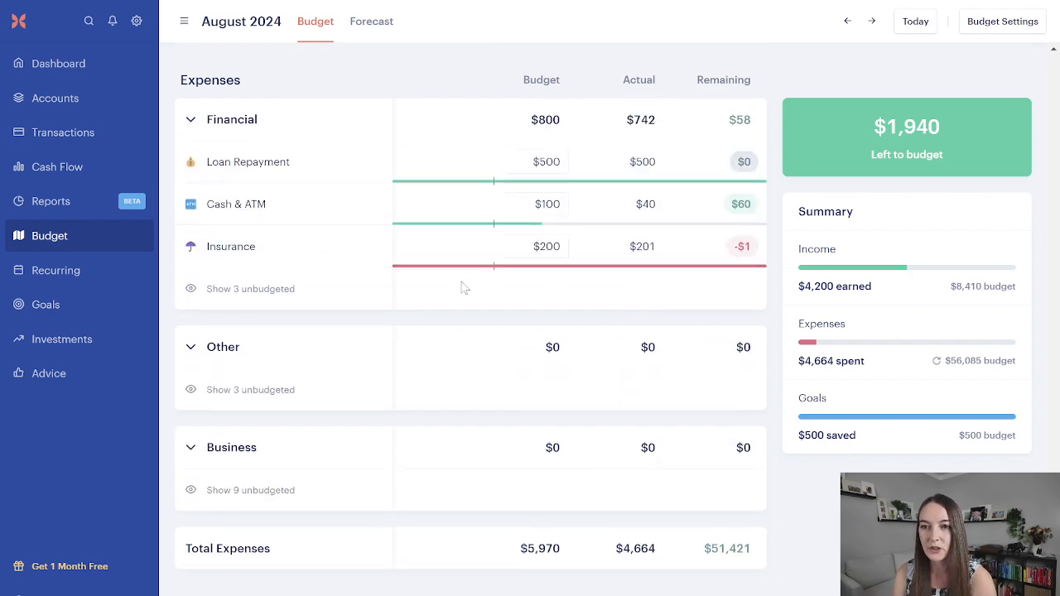
{"action": "scroll", "coordinate": [465, 287], "scroll_direction": "up", "scroll_amount": 8}
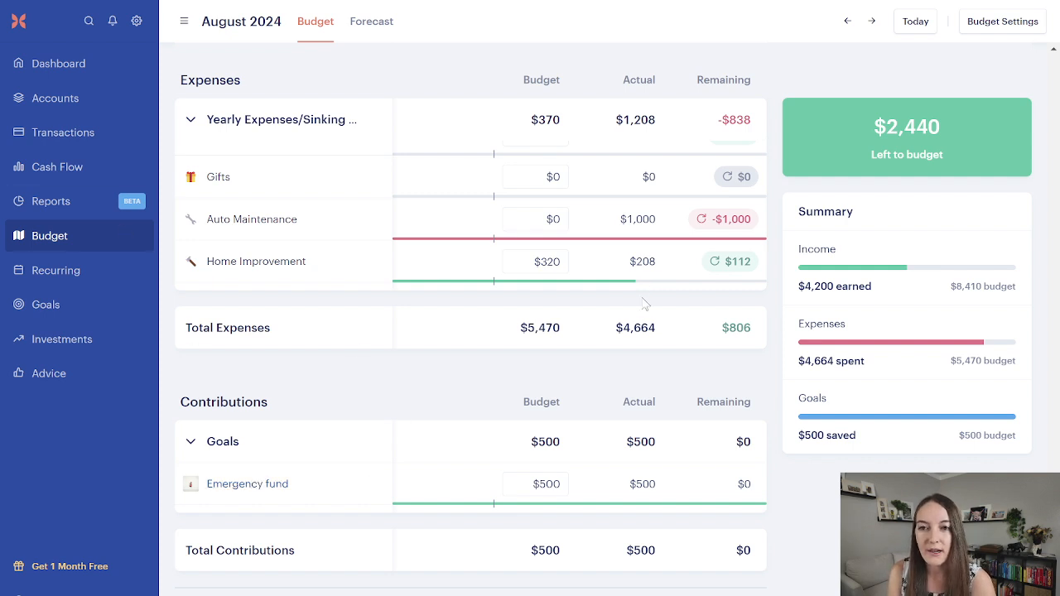
Step: Assign the $1,000.00 debit transfer from the Emergency Fund Joint Savings account to the Emergency fund goal
{"action": "left_click", "coordinate": [87, 134]}
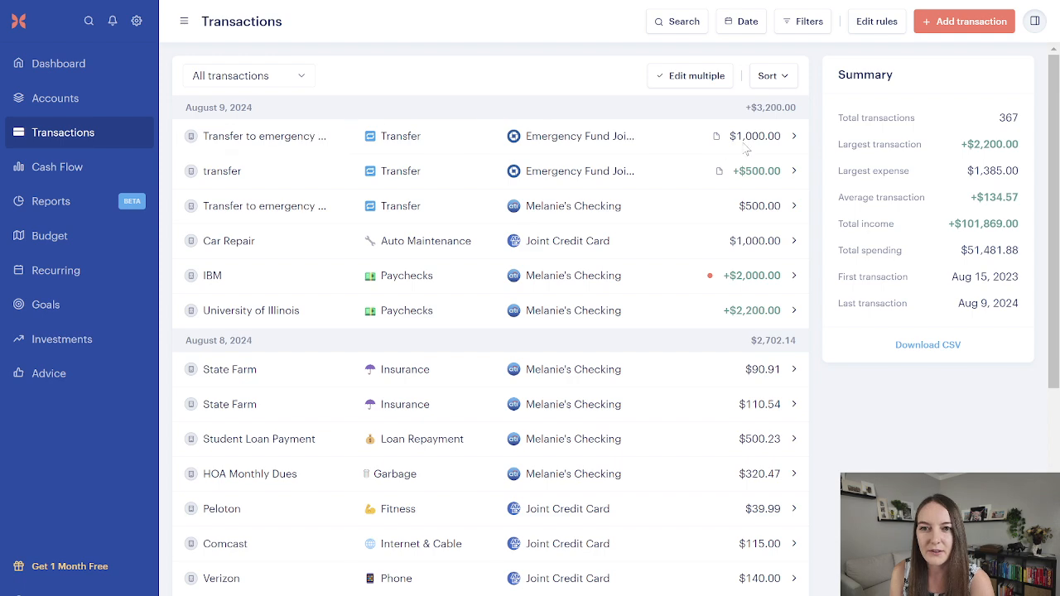
{"action": "left_click", "coordinate": [794, 140]}
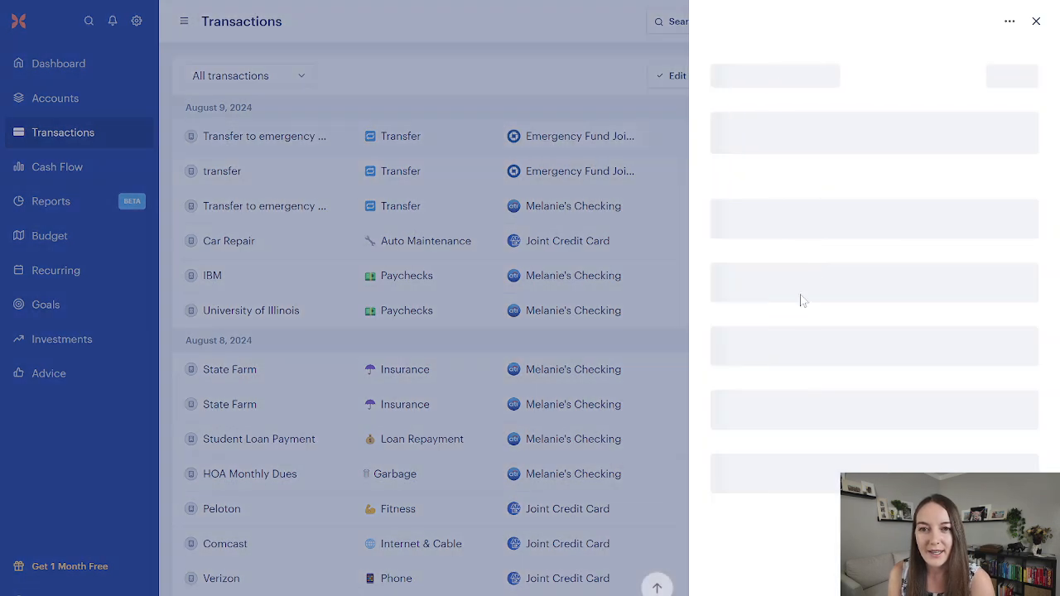
{"action": "scroll", "coordinate": [810, 323], "scroll_direction": "down", "scroll_amount": 2}
{"action": "left_click", "coordinate": [755, 300]}
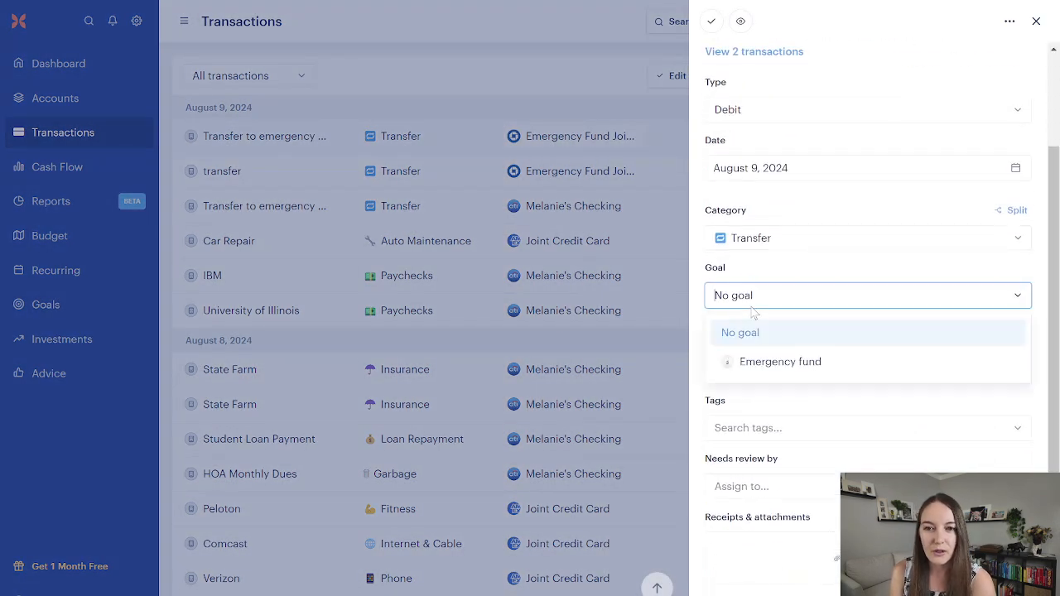
{"action": "left_click", "coordinate": [756, 364]}
{"action": "left_click", "coordinate": [626, 145]}
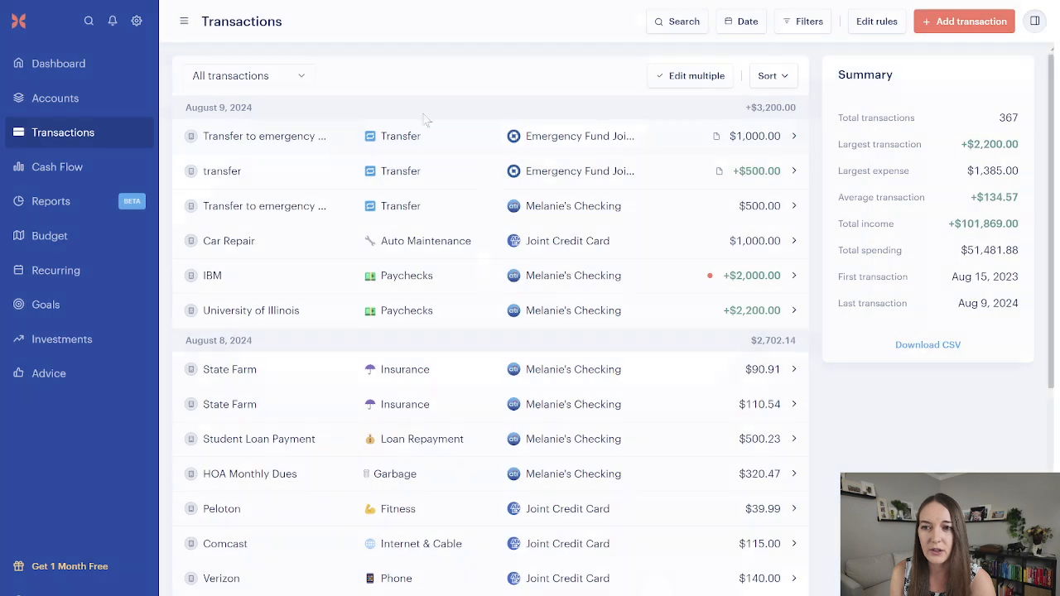
Step: Compare the Emergency fund contribution with the Auto Maintenance overspending in the August 2024 budget
{"action": "left_click", "coordinate": [74, 309]}
{"action": "left_click", "coordinate": [75, 239]}
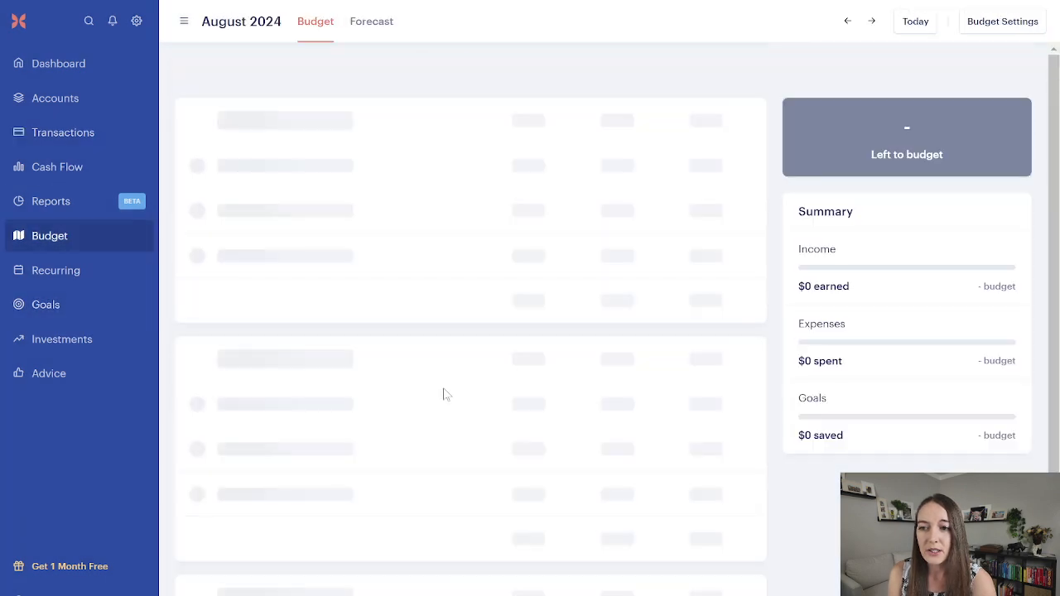
{"action": "scroll", "coordinate": [445, 395], "scroll_direction": "down", "scroll_amount": 10}
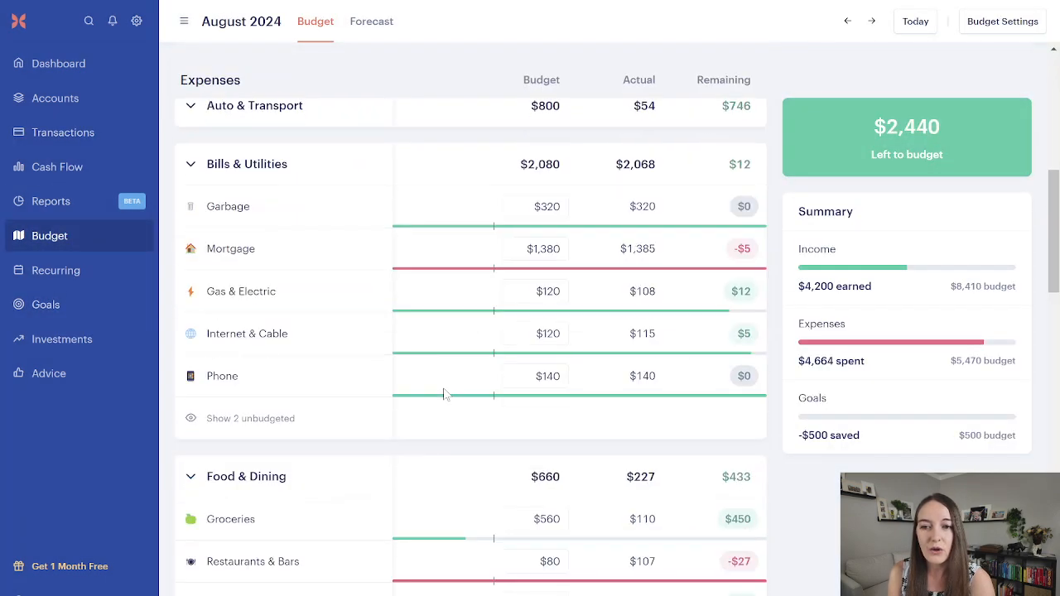
{"action": "scroll", "coordinate": [445, 397], "scroll_direction": "down", "scroll_amount": 7}
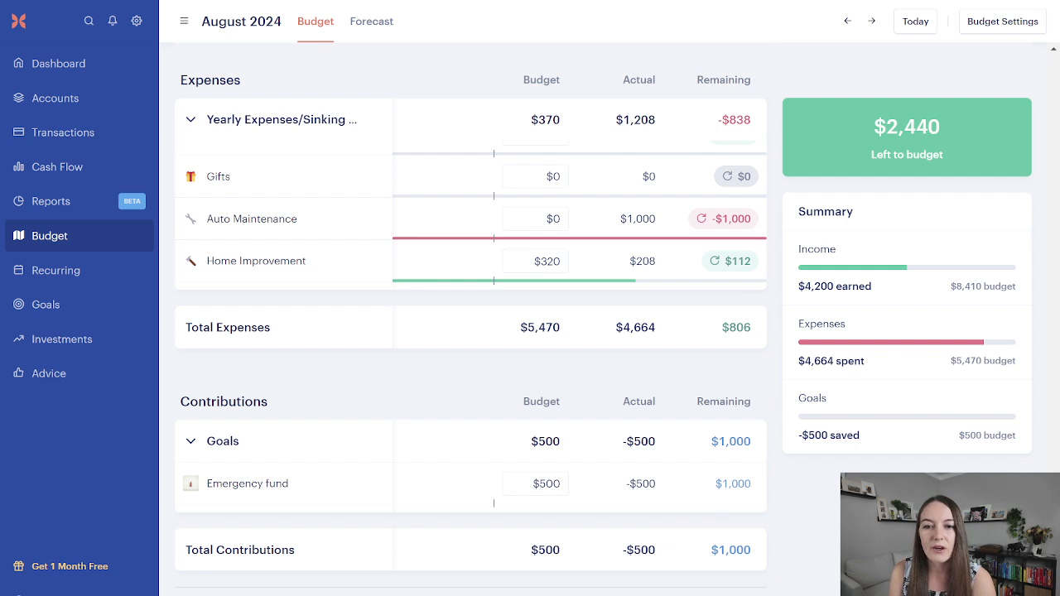
{"action": "mouse_move", "coordinate": [727, 223]}
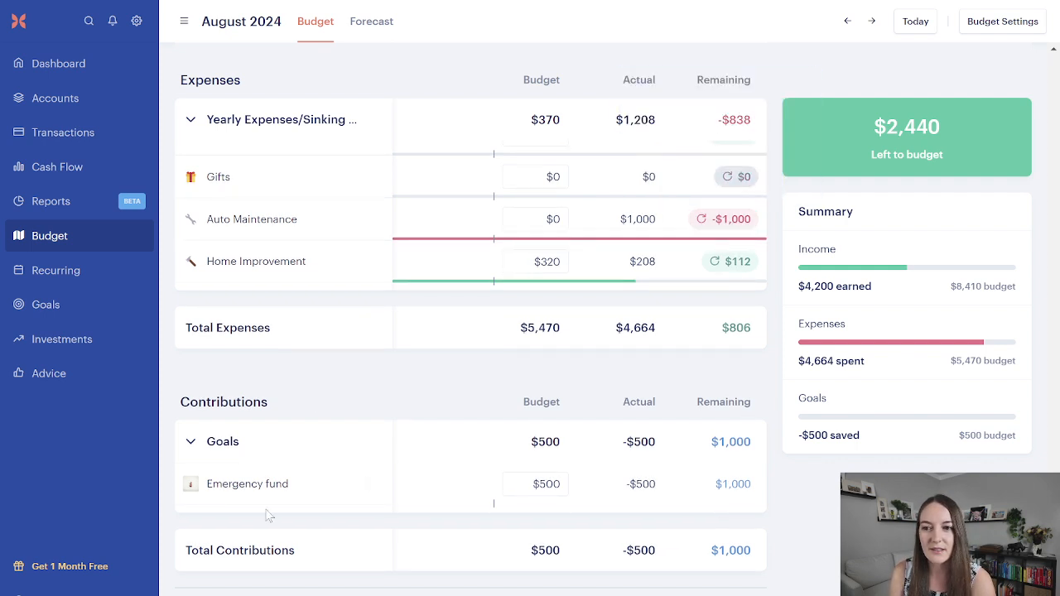
Step: Open the Emergency fund goal from the budget and examine its monthly contributions chart
{"action": "left_click", "coordinate": [293, 487]}
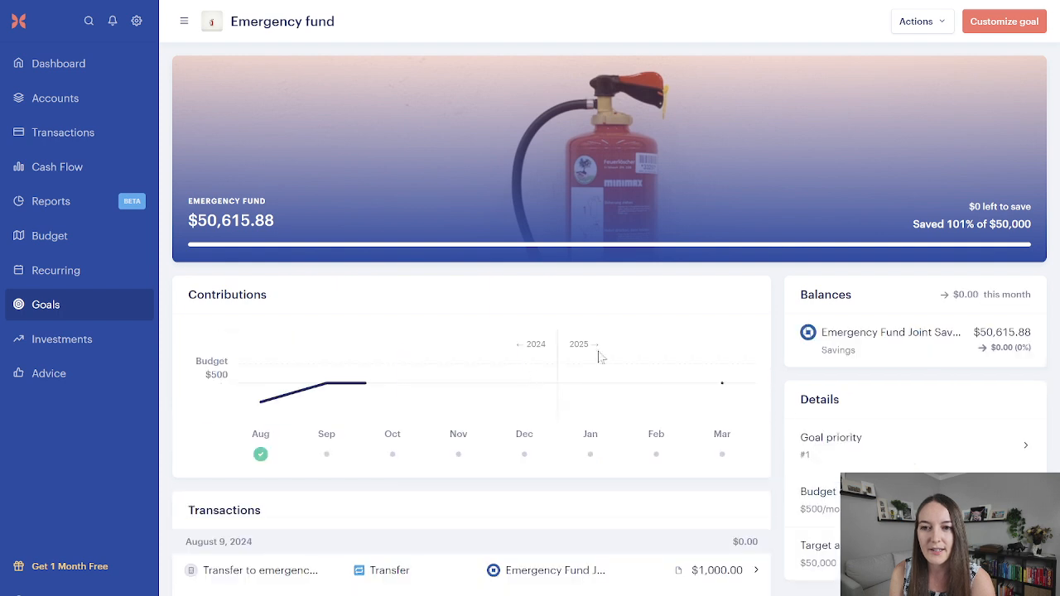
{"action": "mouse_move", "coordinate": [269, 419]}
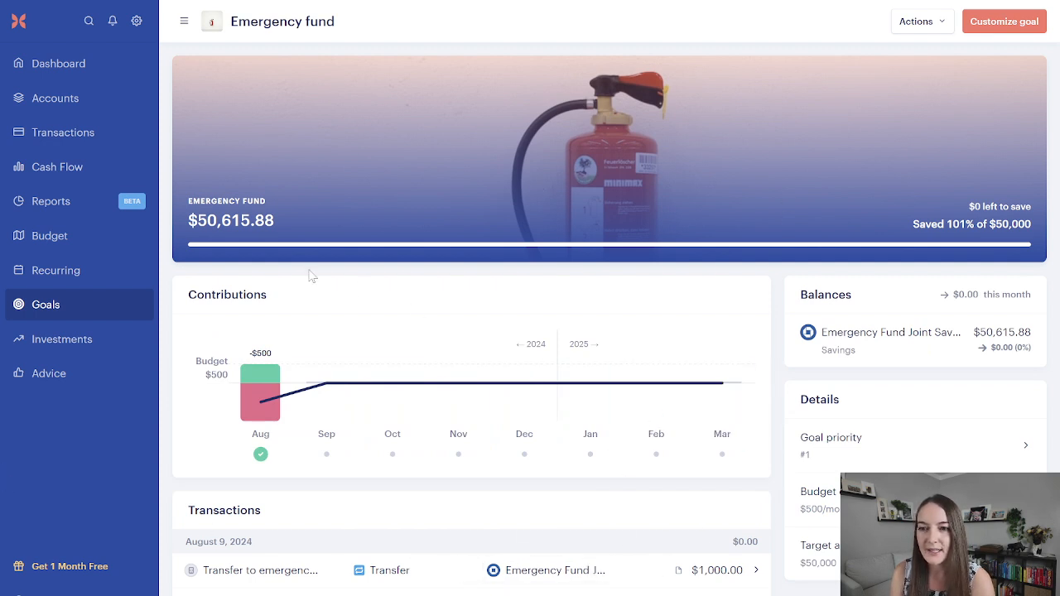
{"action": "mouse_move", "coordinate": [437, 414]}
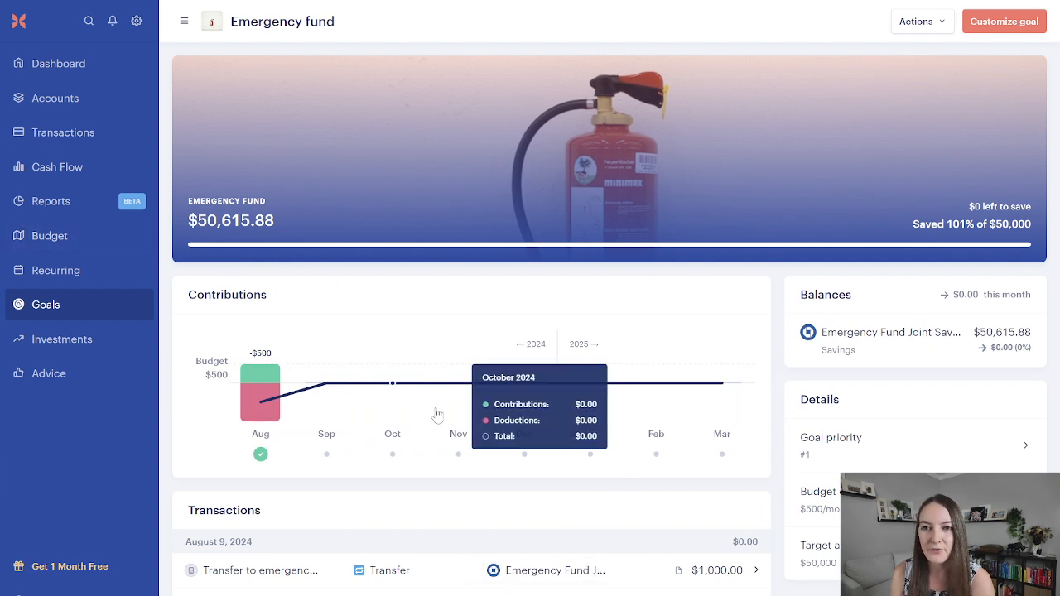
Step: Set the Emergency fund goal's August 2024 budget to $0 under Contributions
{"action": "left_click", "coordinate": [146, 248]}
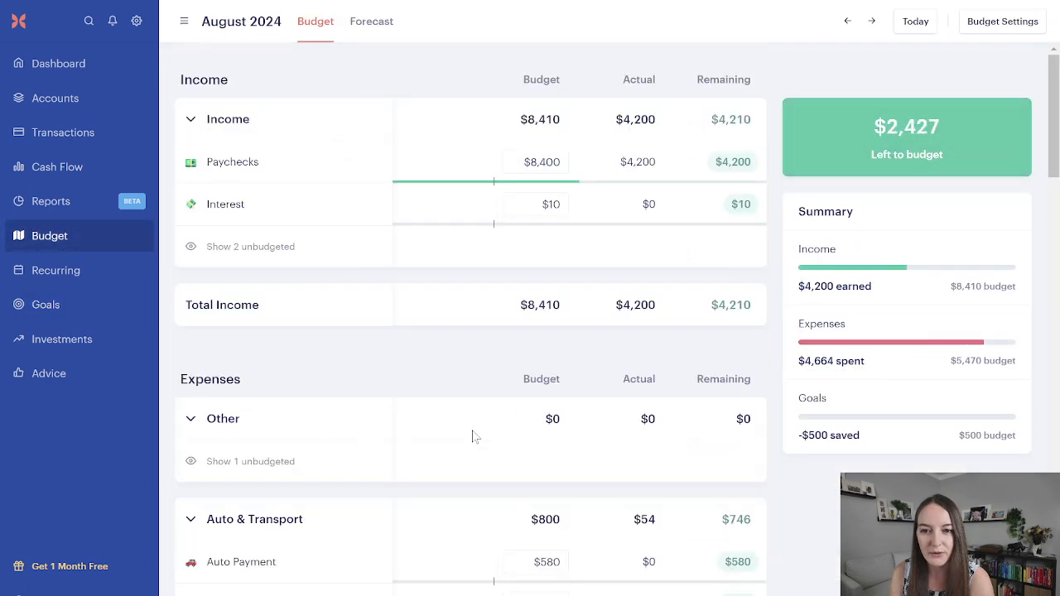
{"action": "scroll", "coordinate": [472, 437], "scroll_direction": "down", "scroll_amount": 10}
{"action": "scroll", "coordinate": [474, 444], "scroll_direction": "down", "scroll_amount": 15}
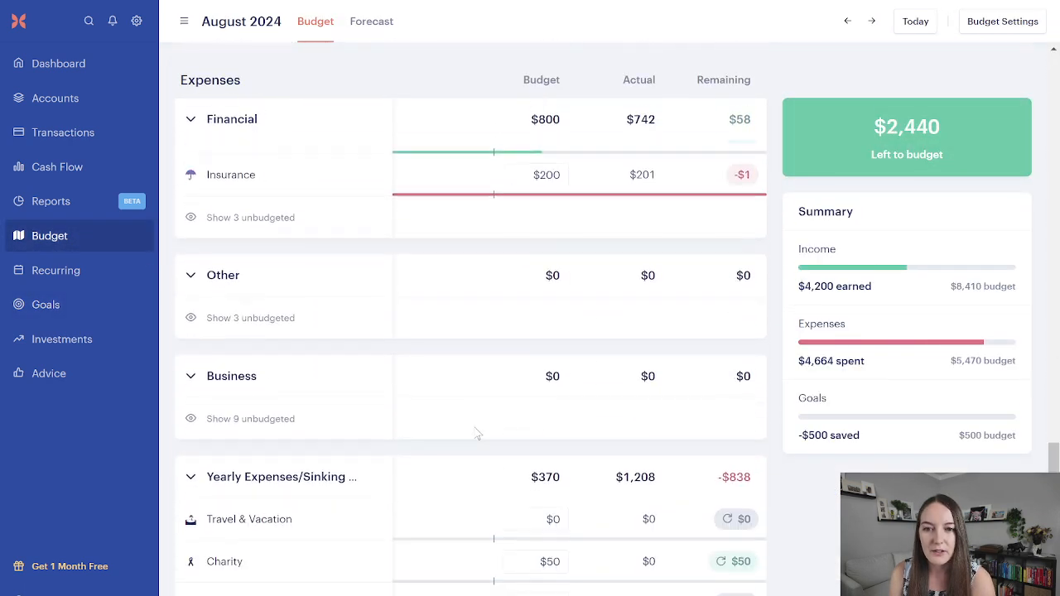
{"action": "scroll", "coordinate": [476, 431], "scroll_direction": "up", "scroll_amount": 2}
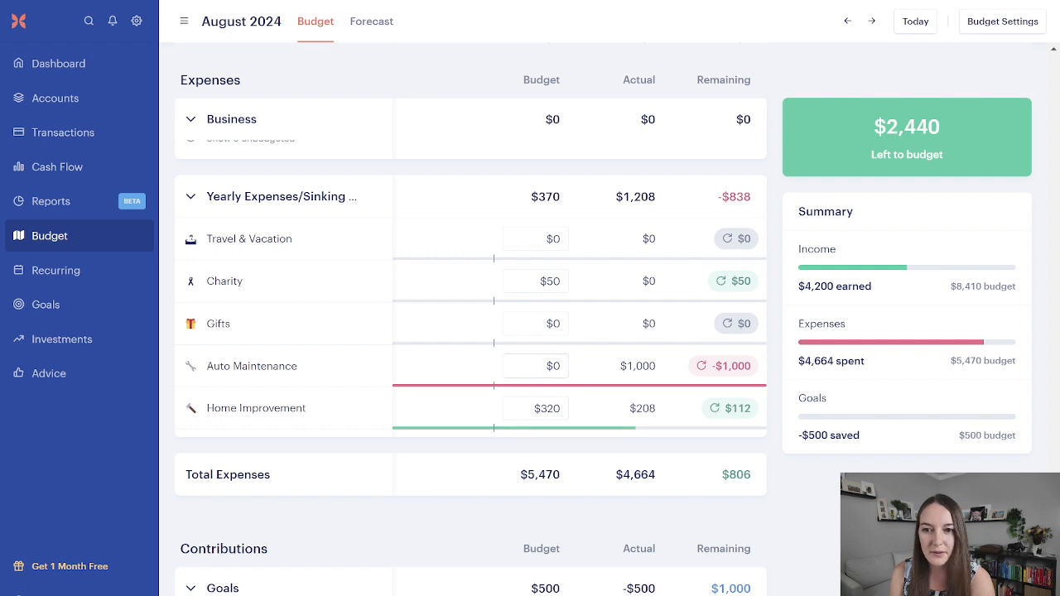
{"action": "scroll", "coordinate": [568, 398], "scroll_direction": "down", "scroll_amount": 2}
{"action": "left_click", "coordinate": [548, 486]}
{"action": "type", "text": "0"}
{"action": "key", "text": "Return"}
Step: Try budgeting $500 for Auto Maintenance under Yearly Expenses/Sinking Funds
{"action": "scroll", "coordinate": [580, 318], "scroll_direction": "up", "scroll_amount": 1}
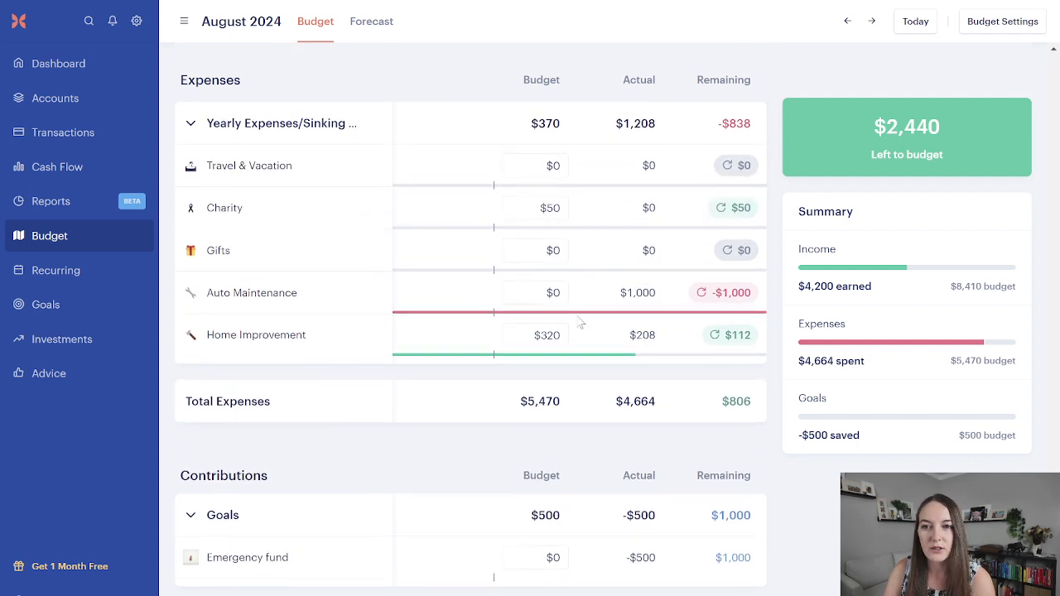
{"action": "left_click", "coordinate": [537, 294]}
{"action": "type", "text": "500"}
{"action": "key", "text": "Return"}
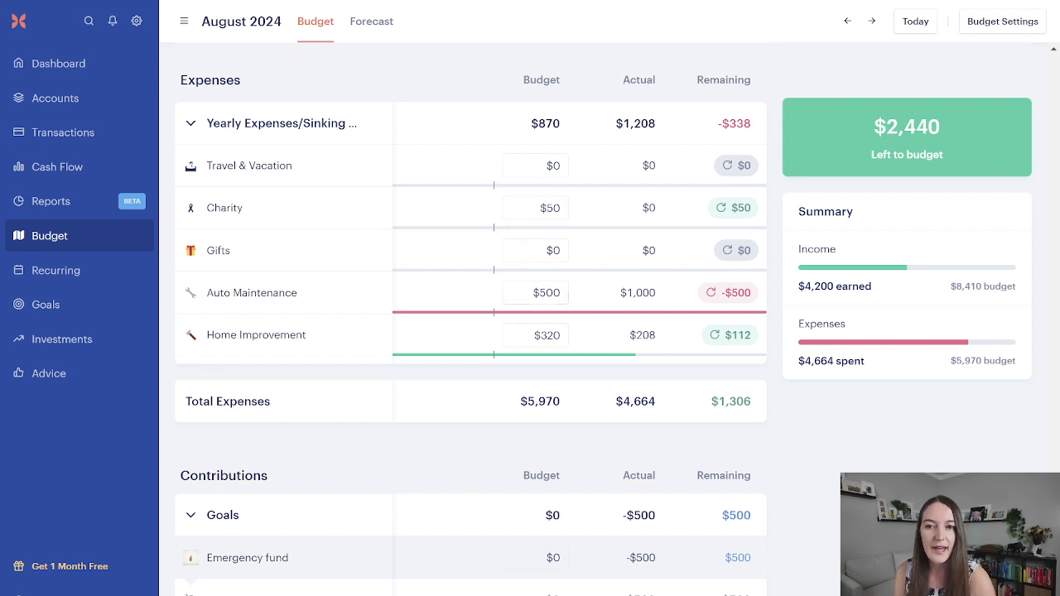
Step: Reset the Auto Maintenance budget to $0
{"action": "mouse_move", "coordinate": [706, 292]}
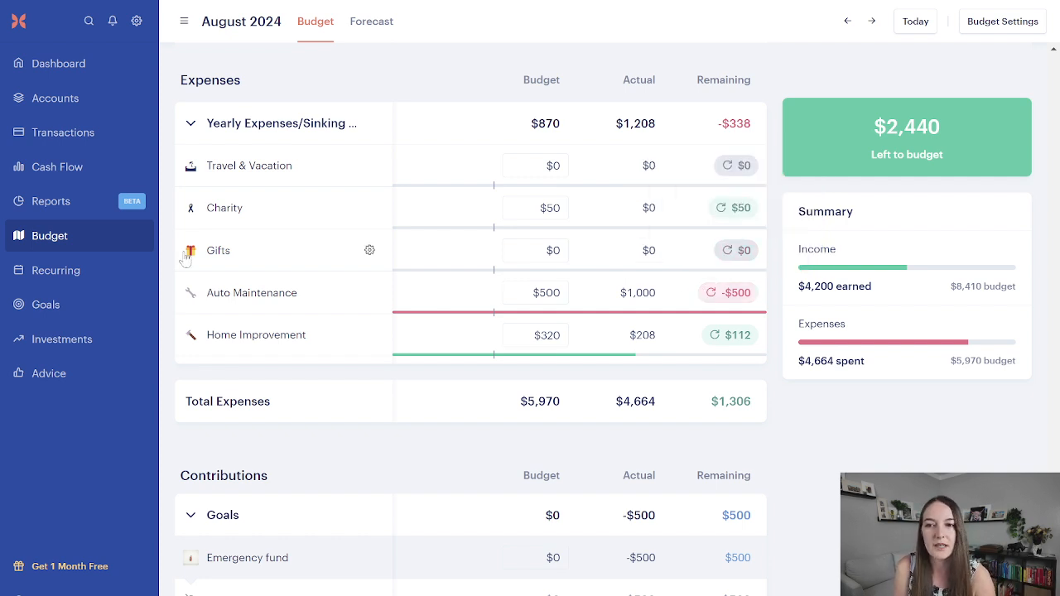
{"action": "mouse_move", "coordinate": [704, 339]}
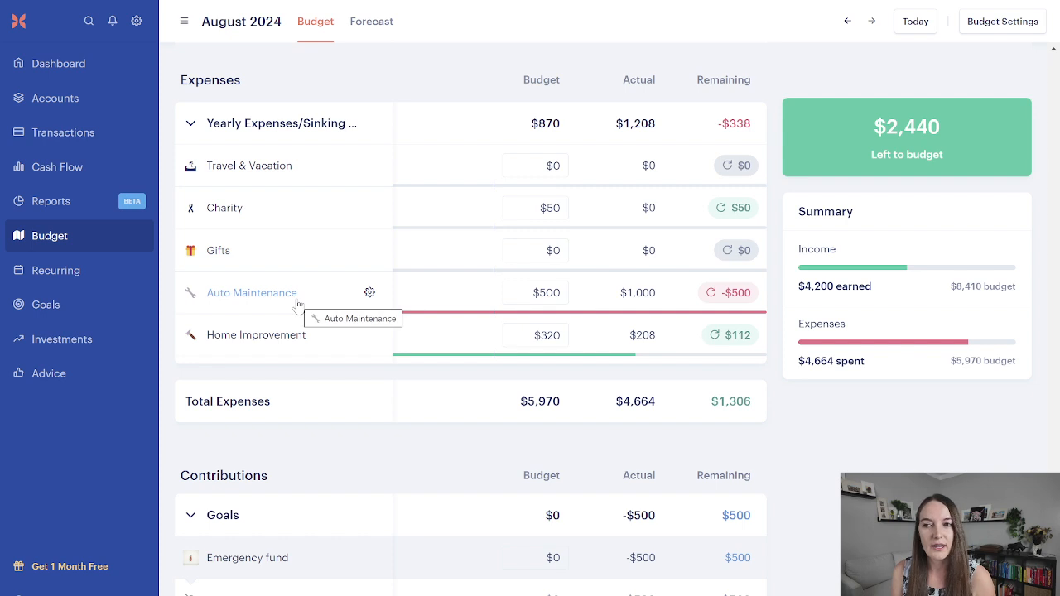
{"action": "scroll", "coordinate": [456, 440], "scroll_direction": "down", "scroll_amount": 3}
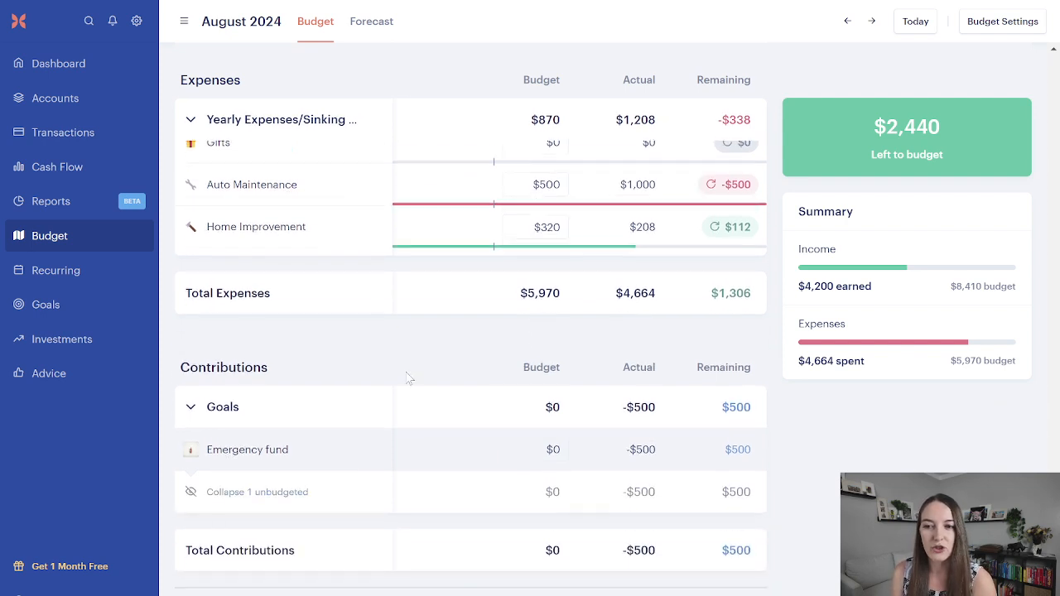
{"action": "scroll", "coordinate": [507, 412], "scroll_direction": "up", "scroll_amount": 4}
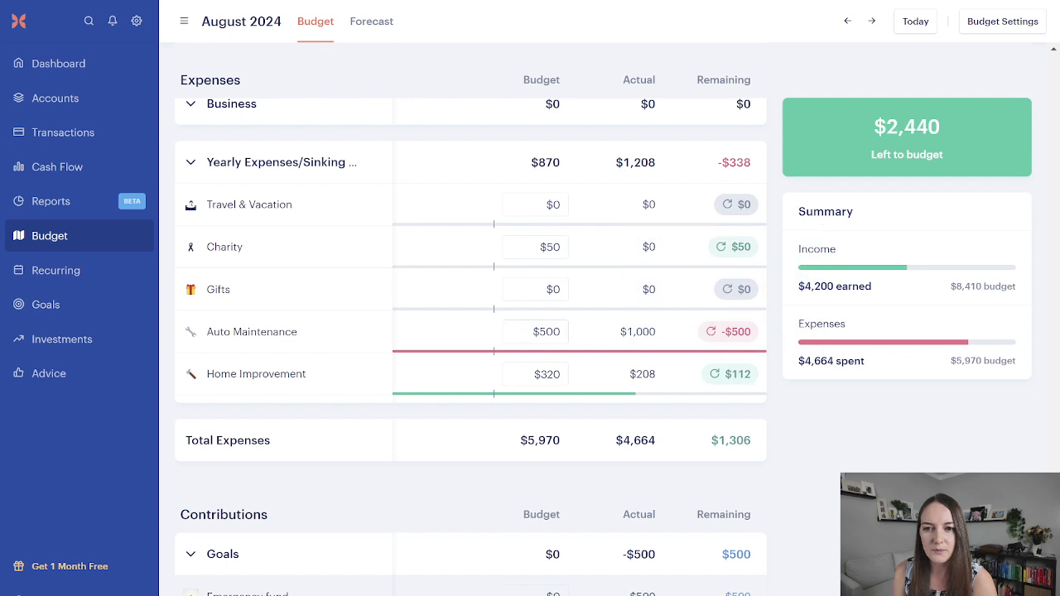
{"action": "left_click", "coordinate": [550, 332]}
{"action": "type", "text": "0"}
{"action": "left_click", "coordinate": [613, 332]}
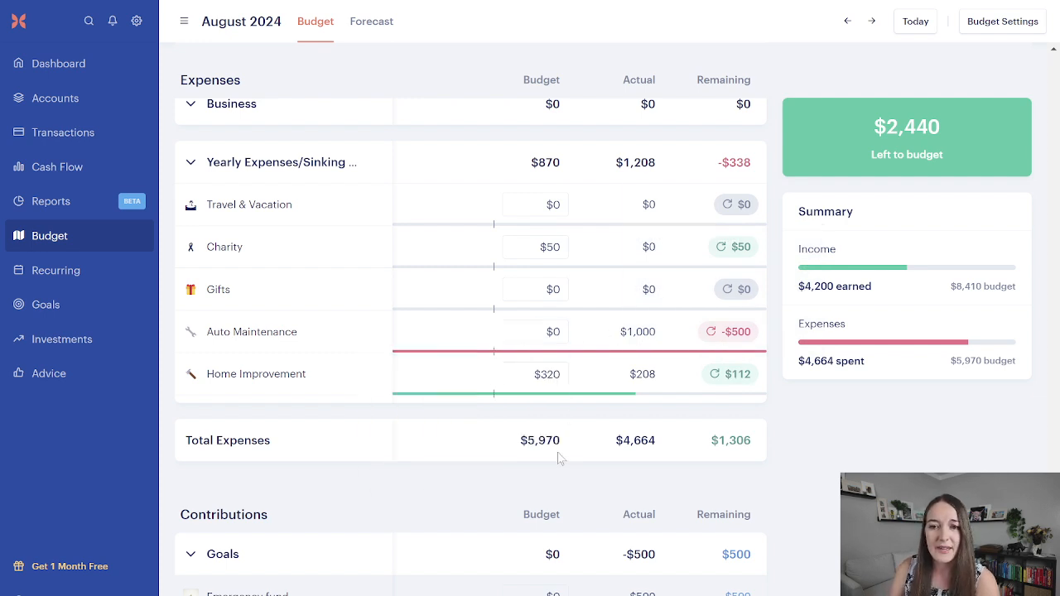
Step: Open the Auto Maintenance category, examine its August 2024 transactions and rollover details, and return to the budget
{"action": "scroll", "coordinate": [471, 368], "scroll_direction": "down", "scroll_amount": 4}
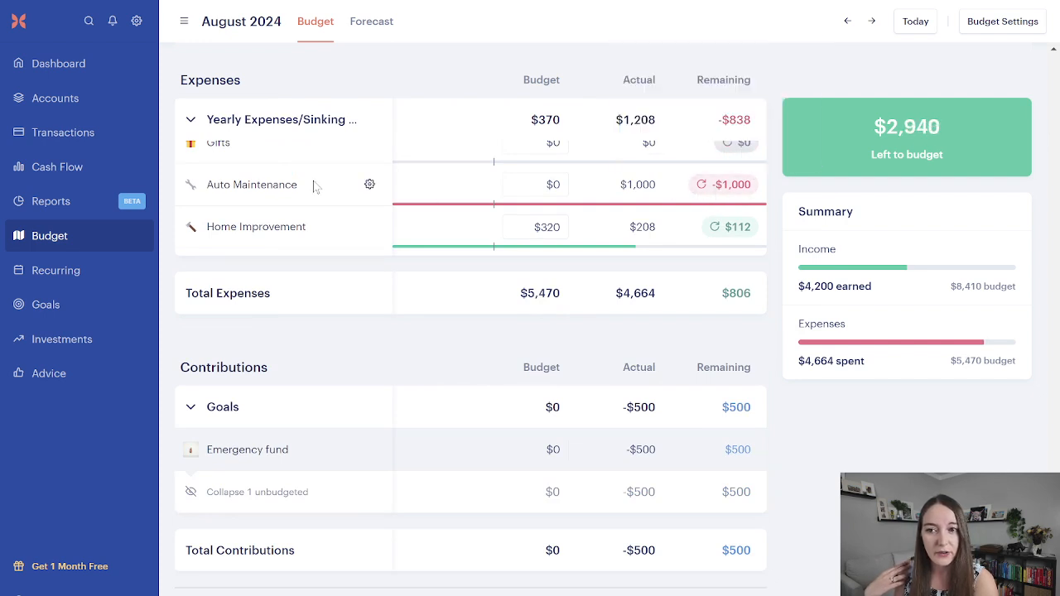
{"action": "left_click", "coordinate": [267, 190]}
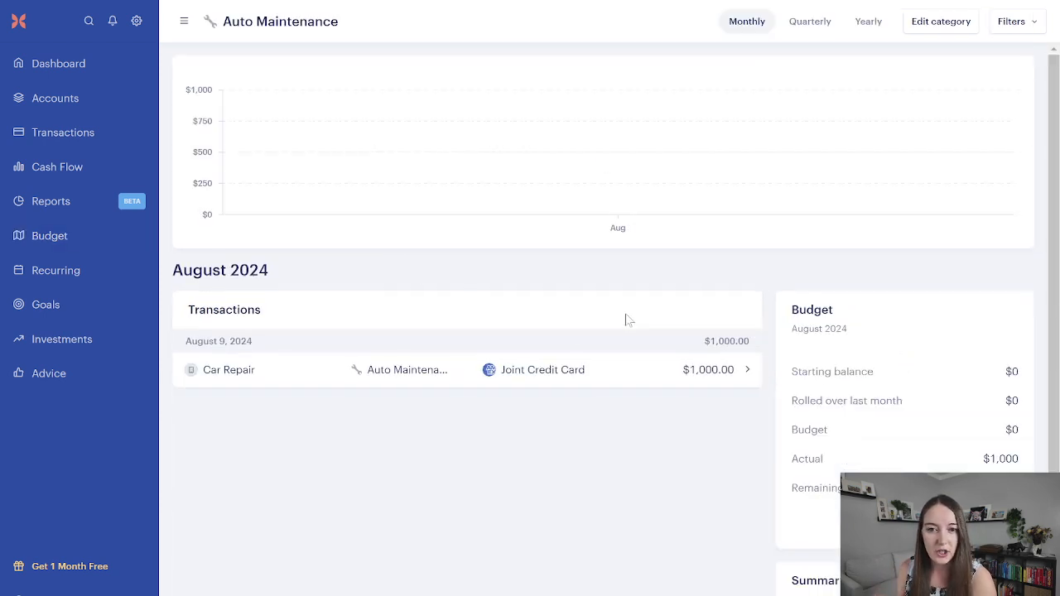
{"action": "scroll", "coordinate": [892, 402], "scroll_direction": "down", "scroll_amount": 1}
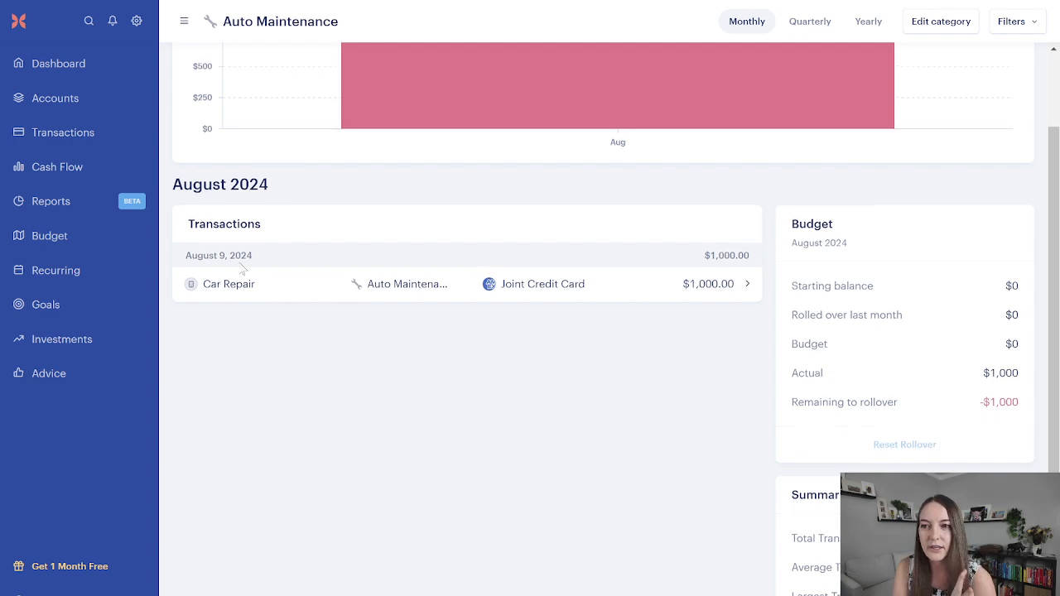
{"action": "left_click", "coordinate": [60, 233]}
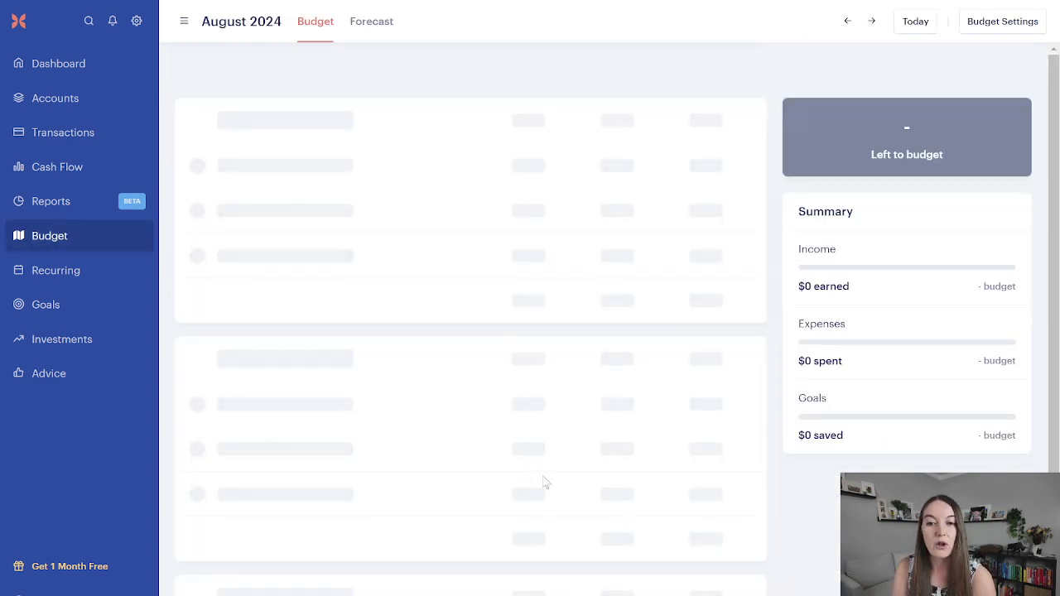
Step: Check the Auto Maintenance rollover under Yearly Expenses/Sinking Funds in the August 2024 budget and open that category's details
{"action": "scroll", "coordinate": [544, 482], "scroll_direction": "down", "scroll_amount": 15}
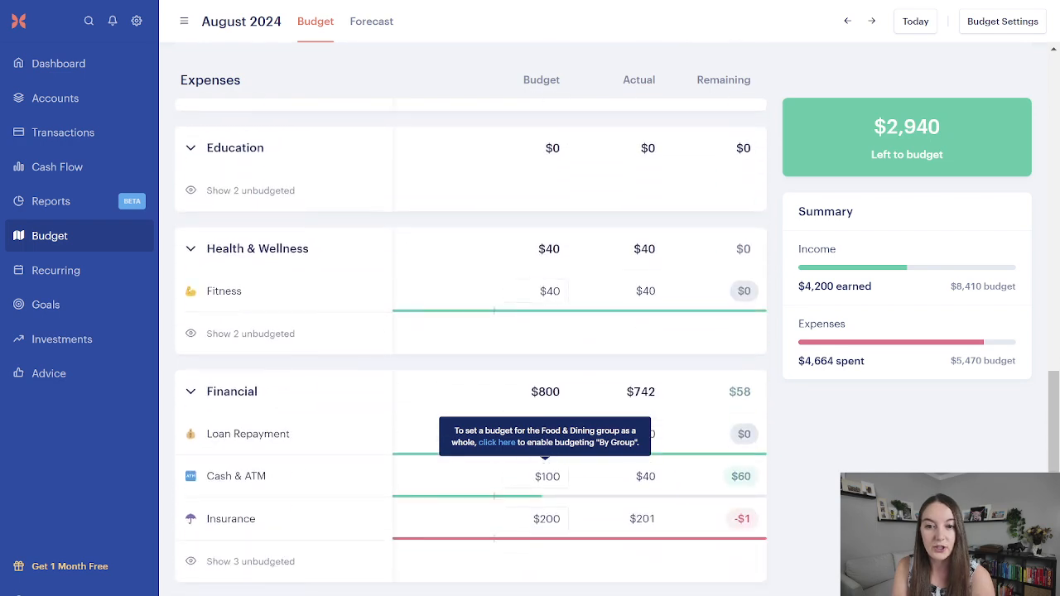
{"action": "scroll", "coordinate": [545, 472], "scroll_direction": "down", "scroll_amount": 8}
{"action": "scroll", "coordinate": [544, 472], "scroll_direction": "up", "scroll_amount": 2}
{"action": "mouse_move", "coordinate": [710, 414]}
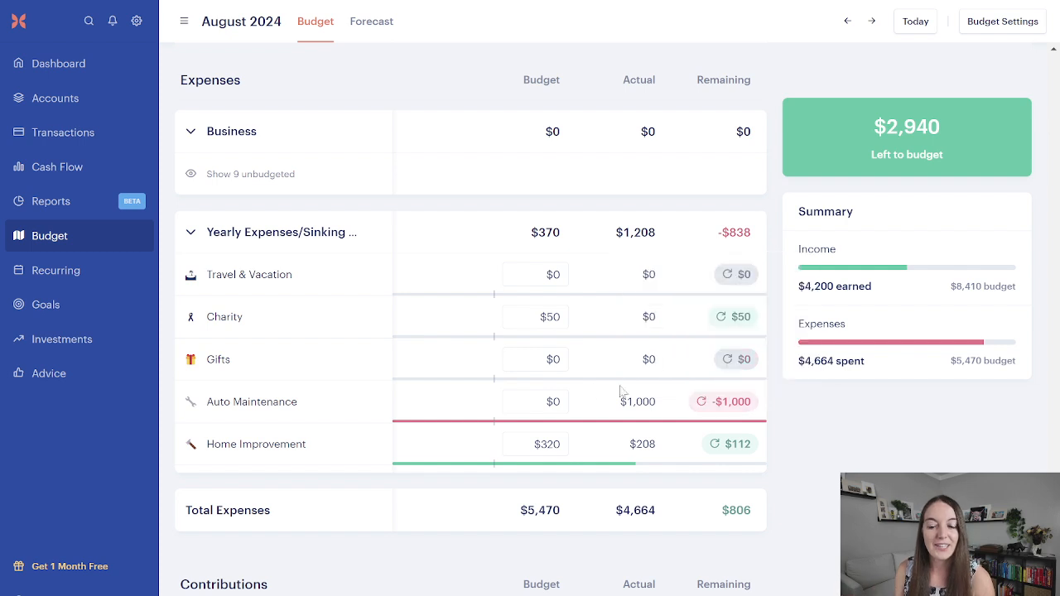
{"action": "left_click", "coordinate": [284, 404]}
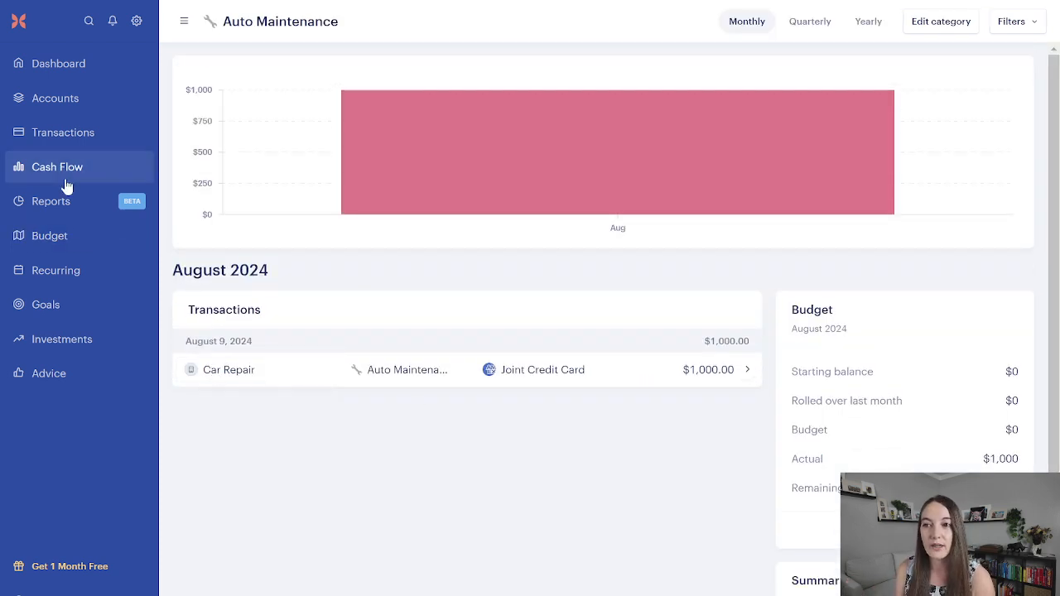
Step: Recategorize the $1,000 August 9 transfer in the Emergency Fund Joint Savings account from Transfer to Auto Maintenance
{"action": "left_click", "coordinate": [64, 107]}
{"action": "left_click", "coordinate": [64, 142]}
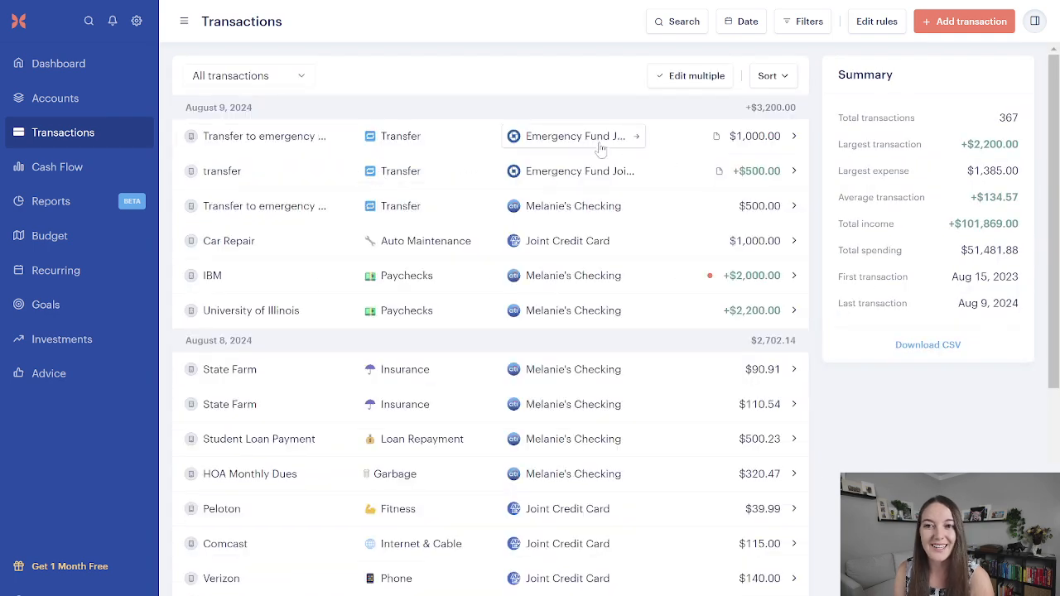
{"action": "left_click", "coordinate": [446, 142]}
{"action": "type", "text": "aut"}
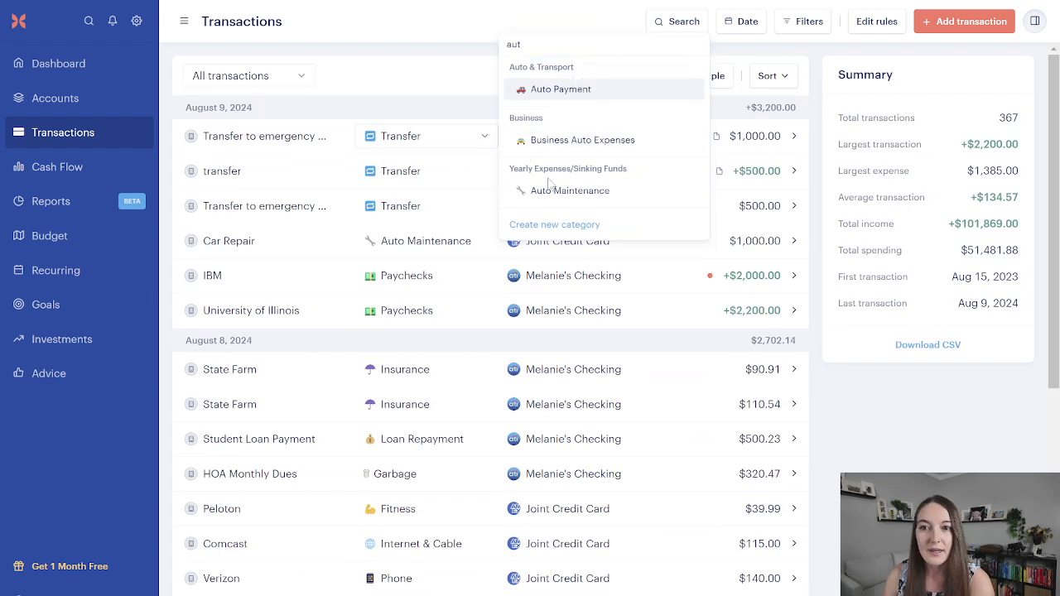
{"action": "left_click", "coordinate": [550, 189]}
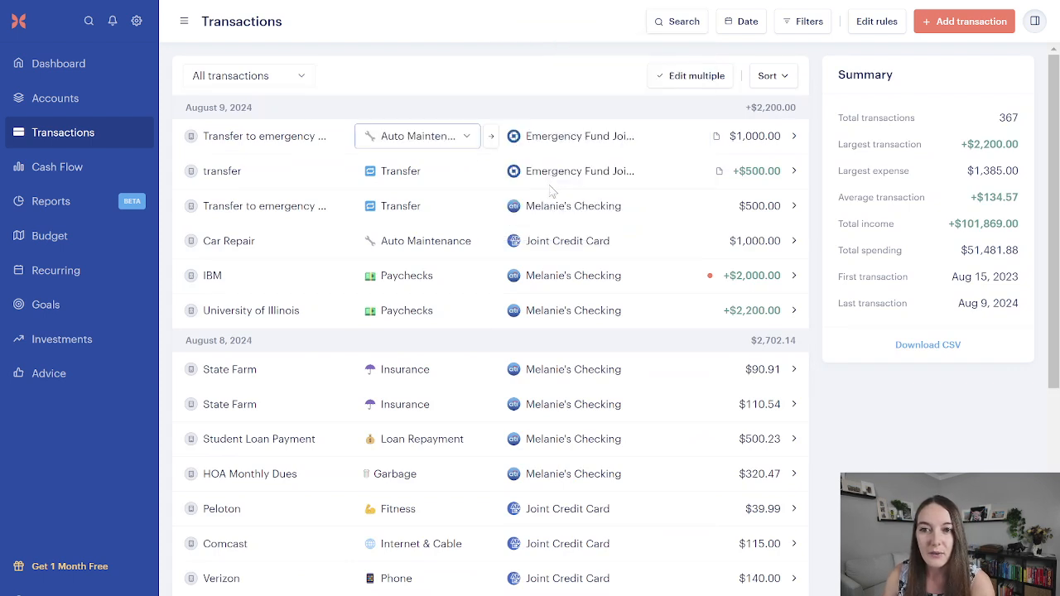
Step: Return to the August 2024 budget and review the Auto Maintenance actual and remaining amounts after the recategorization
{"action": "left_click", "coordinate": [76, 238]}
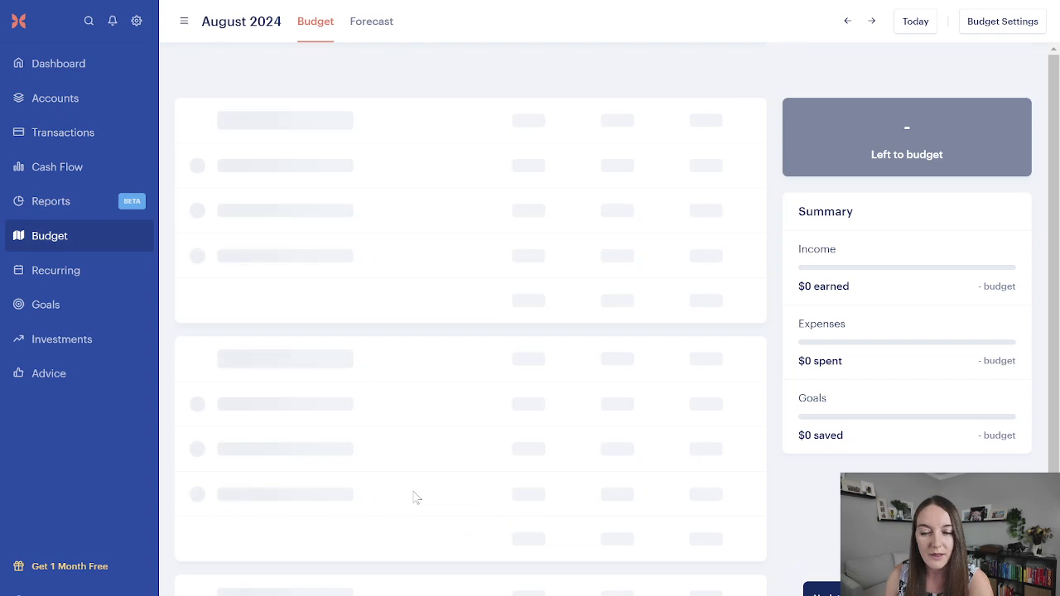
{"action": "scroll", "coordinate": [414, 493], "scroll_direction": "down", "scroll_amount": 15}
{"action": "scroll", "coordinate": [405, 477], "scroll_direction": "down", "scroll_amount": 15}
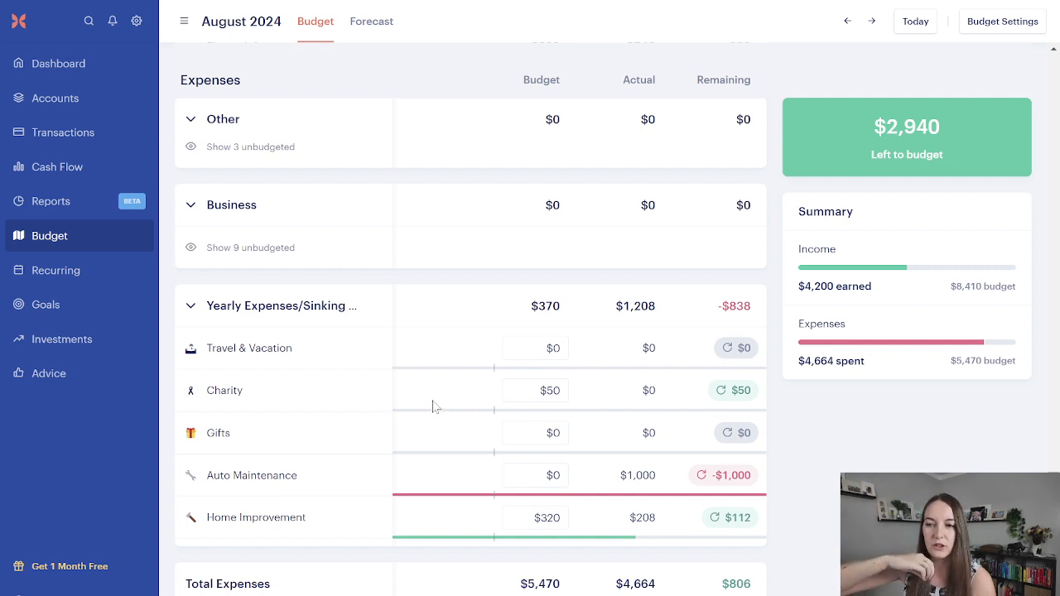
{"action": "scroll", "coordinate": [411, 442], "scroll_direction": "up", "scroll_amount": 1}
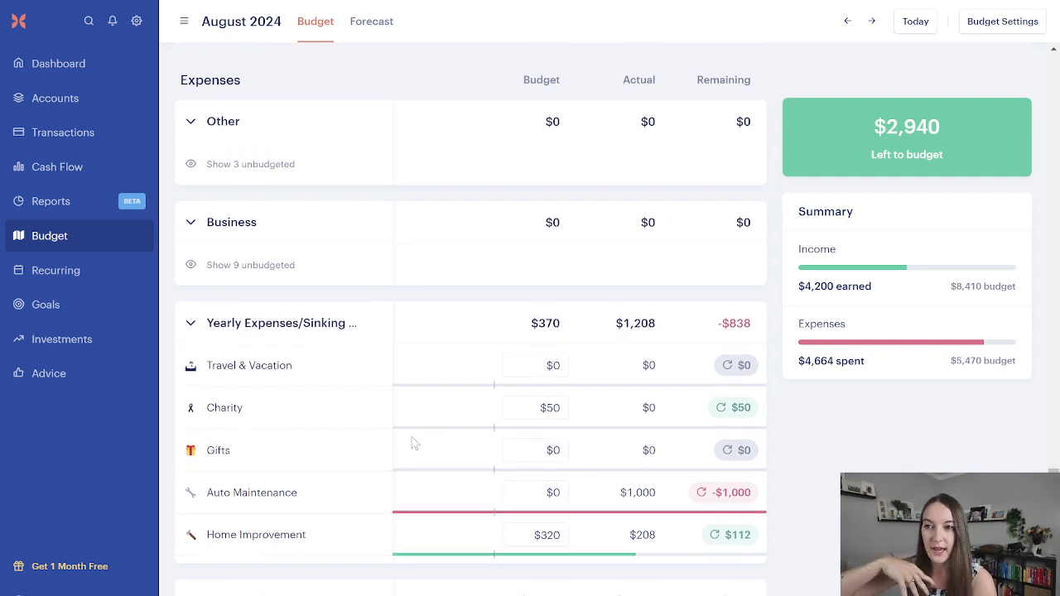
Step: View the account balances and cash flow report, and examine the August 2024 budget's goal contributions and left-to-budget breakdown
{"action": "left_click", "coordinate": [81, 99]}
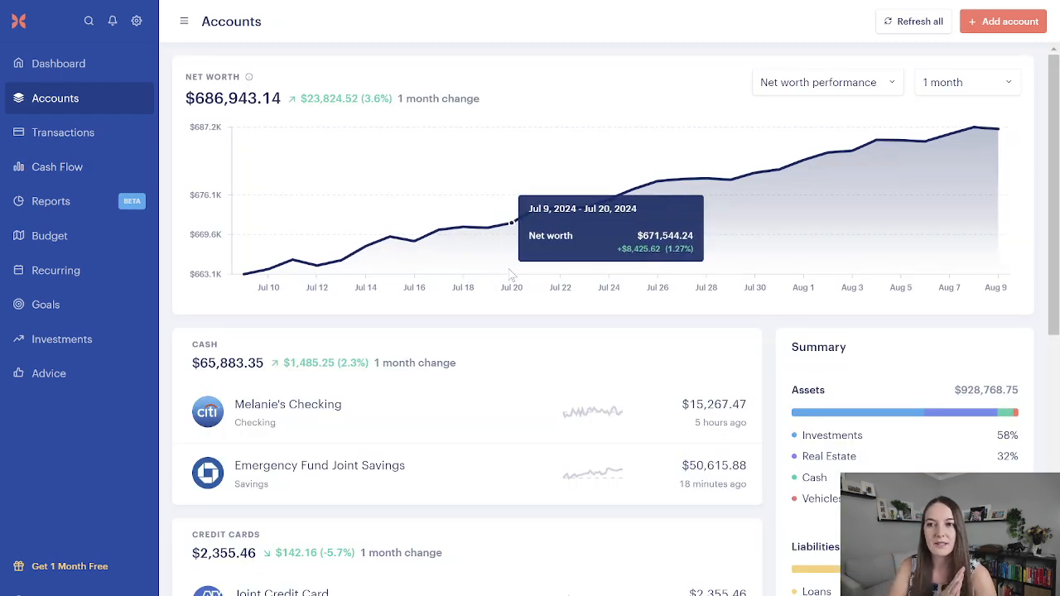
{"action": "left_click", "coordinate": [53, 200]}
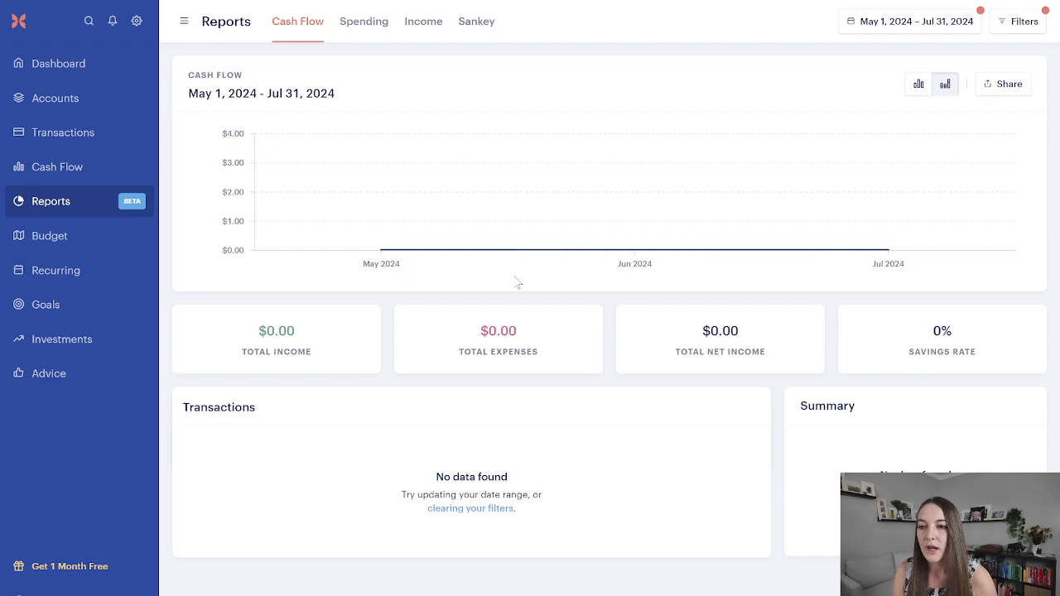
{"action": "left_click", "coordinate": [123, 245]}
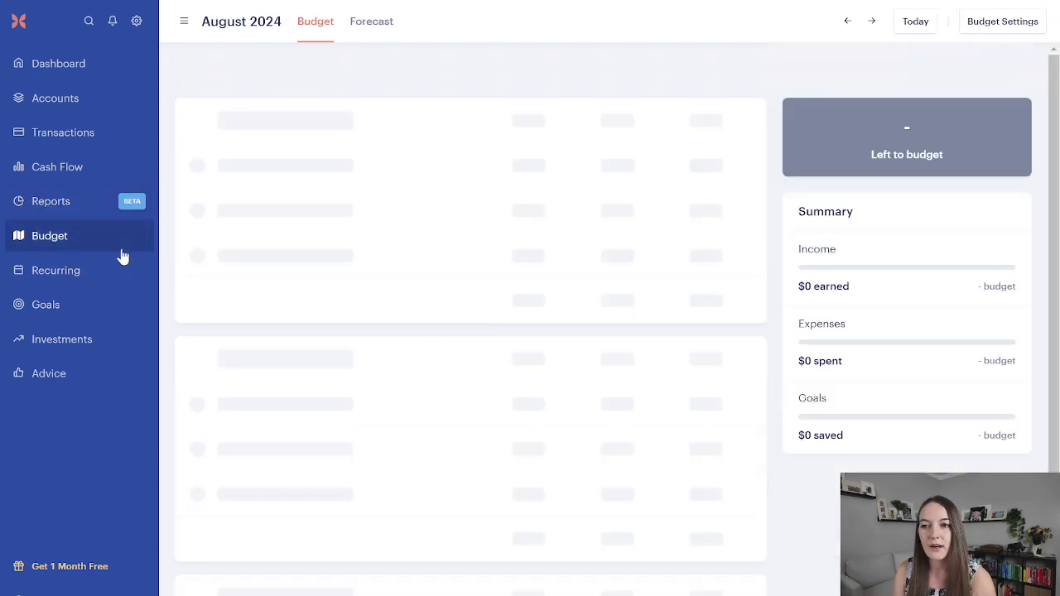
{"action": "scroll", "coordinate": [563, 479], "scroll_direction": "down", "scroll_amount": 20}
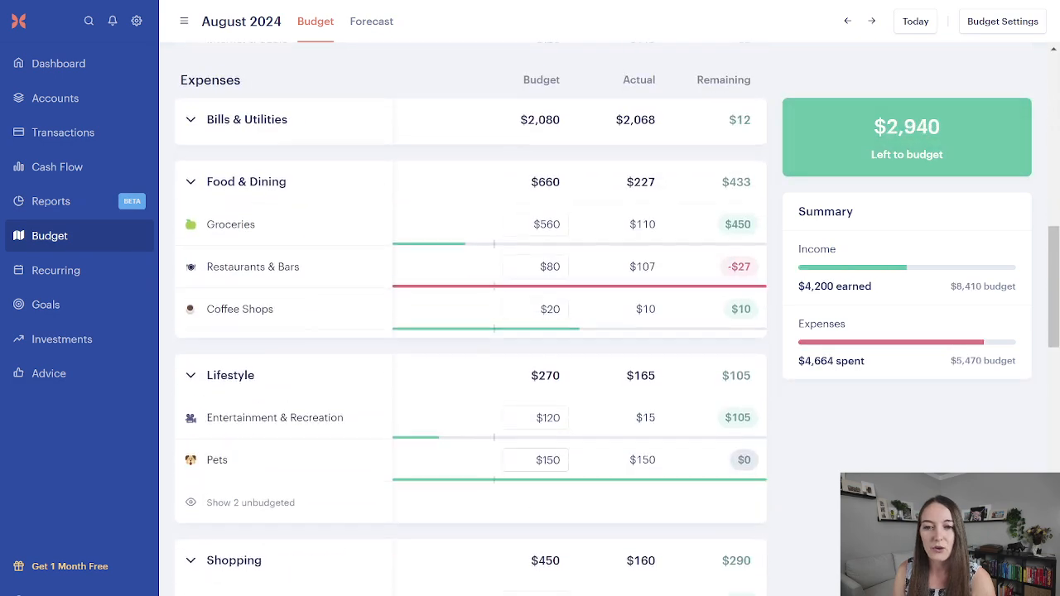
{"action": "scroll", "coordinate": [308, 493], "scroll_direction": "down", "scroll_amount": 3}
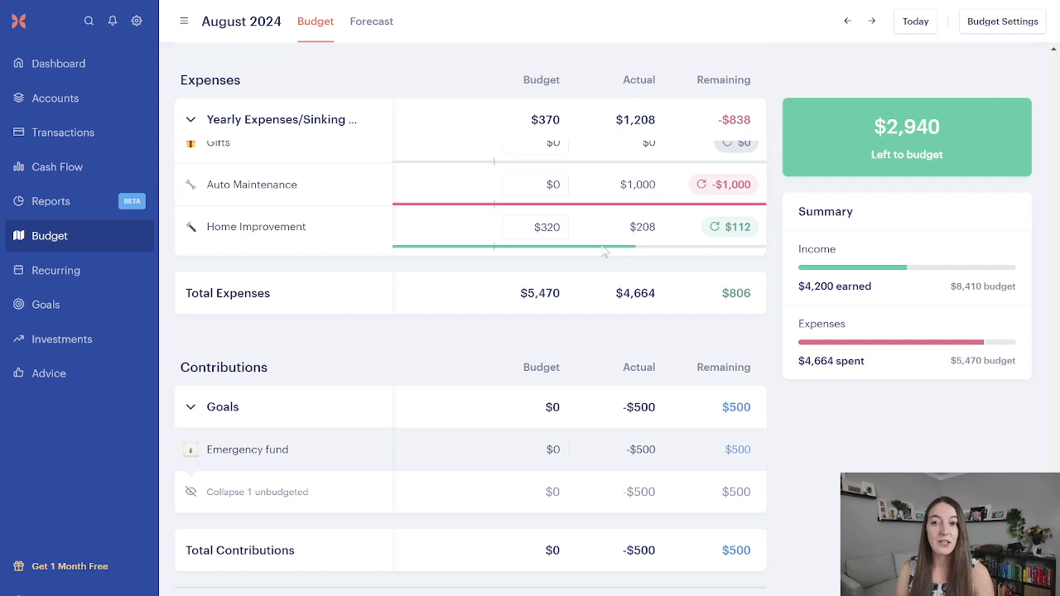
{"action": "mouse_move", "coordinate": [865, 162]}
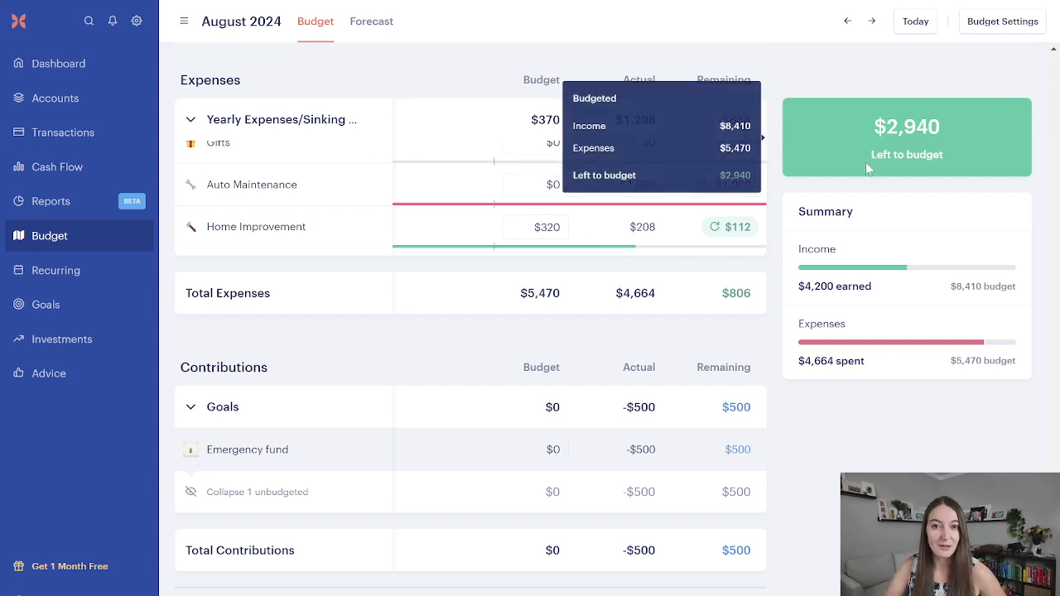